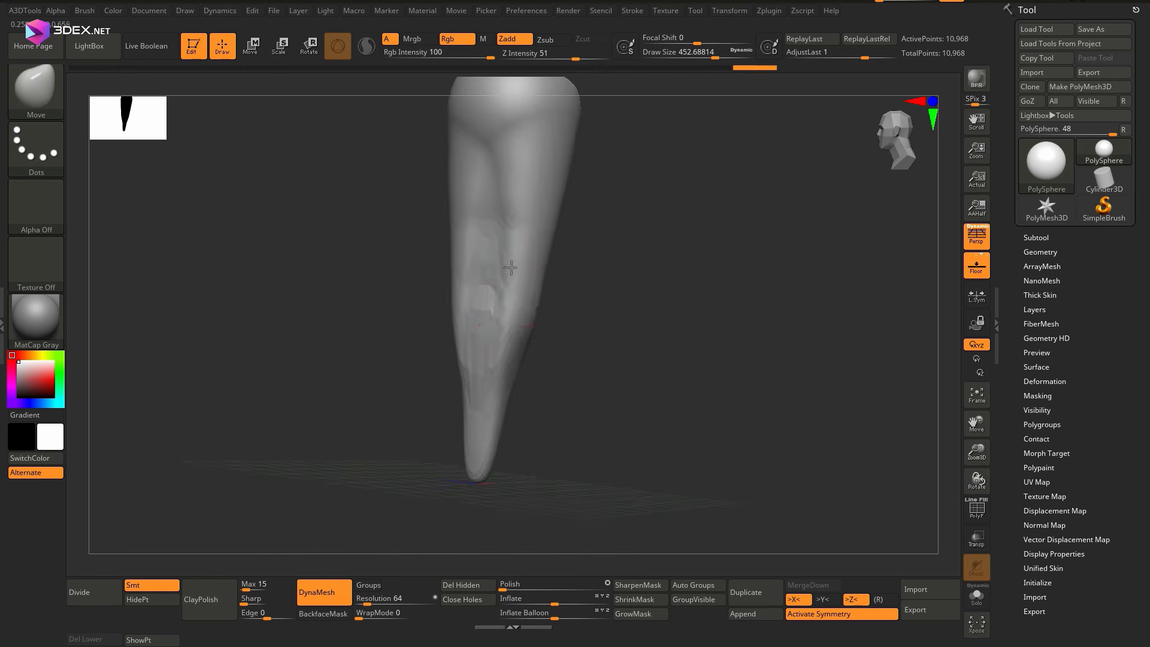
Refine the tapered silhouette of the spike's middle and lower part with the Move brush
{"action": "left_click_drag", "start_coordinate": [473, 288], "coordinate": [467, 357], "text": "shift"}
{"action": "right_click_drag", "start_coordinate": [467, 357], "coordinate": [433, 291]}
{"action": "mouse_move", "coordinate": [432, 353]}
{"action": "right_mouse_down"}
{"action": "mouse_move", "coordinate": [465, 288]}
{"action": "mouse_move", "coordinate": [443, 269]}
{"action": "right_mouse_up"}
Turn off symmetry and carve flat rocky planes into the spike's upper body with the TrimDynamic brush
{"action": "key", "text": "x"}
{"action": "key", "text": "b"}
{"action": "key", "text": "t"}
{"action": "key", "text": "d"}
{"action": "right_click_drag", "start_coordinate": [551, 182], "coordinate": [468, 234]}
{"action": "right_click_drag", "start_coordinate": [467, 234], "coordinate": [419, 241], "text": "ctrl"}
{"action": "left_click_drag", "start_coordinate": [419, 241], "coordinate": [458, 240]}
{"action": "mouse_move", "coordinate": [459, 239]}
{"action": "right_mouse_down", "text": "ctrl"}
{"action": "mouse_move", "coordinate": [416, 313]}
{"action": "mouse_move", "coordinate": [433, 275]}
{"action": "right_mouse_up", "text": "ctrl"}
{"action": "left_click_drag", "start_coordinate": [433, 275], "coordinate": [419, 383]}
{"action": "mouse_move", "coordinate": [419, 383]}
{"action": "right_mouse_down", "text": "alt"}
{"action": "mouse_move", "coordinate": [390, 308]}
{"action": "mouse_move", "coordinate": [413, 318]}
{"action": "right_mouse_up", "text": "alt"}
{"action": "left_click_drag", "start_coordinate": [413, 317], "coordinate": [315, 434]}
{"action": "right_click_drag", "start_coordinate": [315, 434], "coordinate": [335, 300]}
{"action": "right_click", "coordinate": [340, 390]}
{"action": "mouse_move", "coordinate": [336, 300]}
{"action": "right_mouse_down", "text": "ctrl"}
{"action": "mouse_move", "coordinate": [272, 285]}
{"action": "mouse_move", "coordinate": [324, 263]}
{"action": "right_mouse_up", "text": "ctrl"}
{"action": "right_click_drag", "start_coordinate": [323, 264], "coordinate": [354, 300], "text": "alt"}
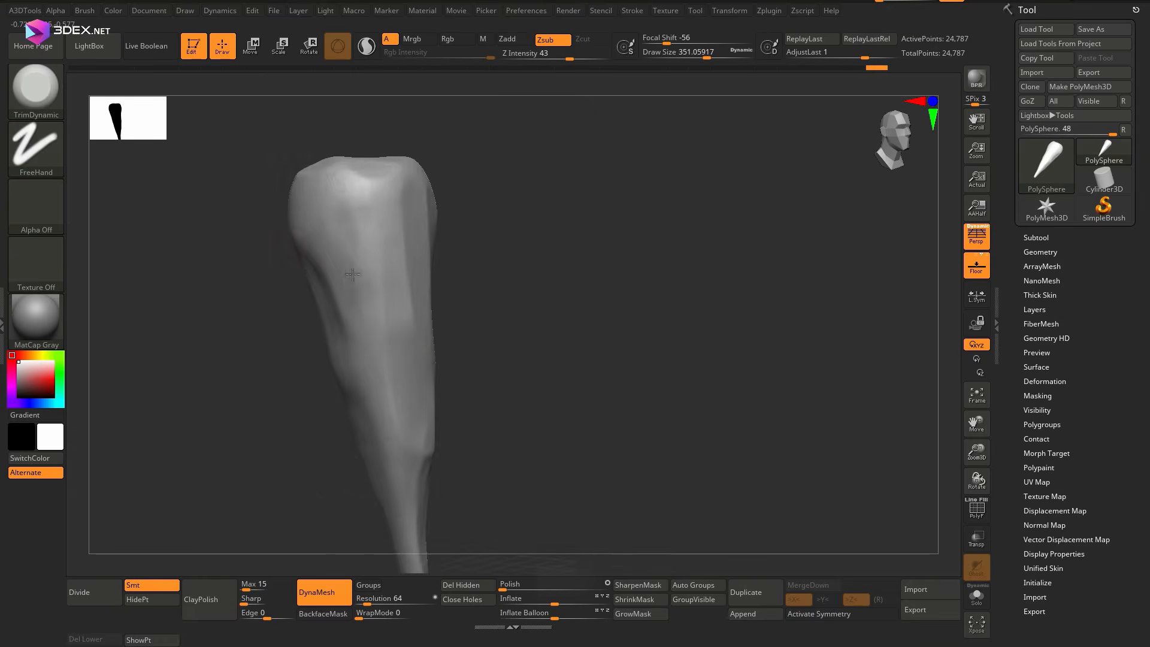
{"action": "left_click_drag", "start_coordinate": [357, 174], "coordinate": [360, 198]}
{"action": "right_click_drag", "start_coordinate": [359, 198], "coordinate": [311, 252]}
{"action": "left_click_drag", "start_coordinate": [312, 251], "coordinate": [309, 284]}
{"action": "right_click_drag", "start_coordinate": [365, 388], "coordinate": [404, 384]}
{"action": "left_click_drag", "start_coordinate": [339, 387], "coordinate": [343, 410]}
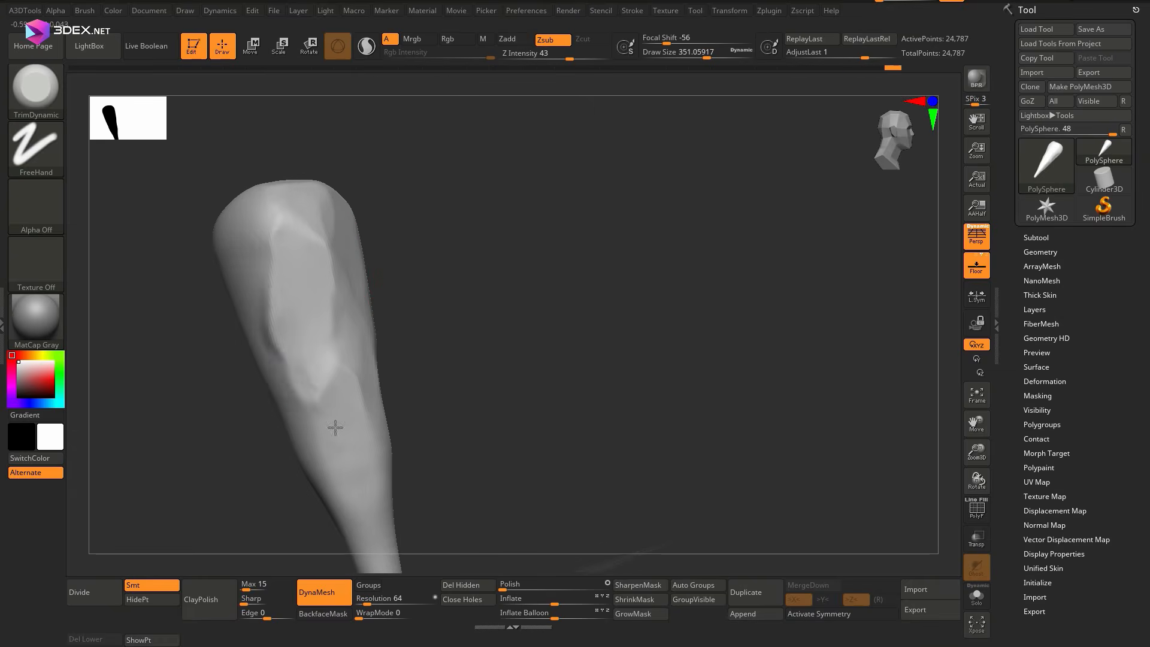
Trim long irregular facets down the spike's remaining sides toward the narrow tip
{"action": "mouse_move", "coordinate": [335, 427]}
{"action": "right_mouse_down", "text": "alt"}
{"action": "mouse_move", "coordinate": [337, 318]}
{"action": "mouse_move", "coordinate": [336, 480]}
{"action": "mouse_move", "coordinate": [342, 440]}
{"action": "right_mouse_up", "text": "alt"}
{"action": "left_click_drag", "start_coordinate": [341, 440], "coordinate": [339, 470]}
{"action": "right_click_drag", "start_coordinate": [339, 470], "coordinate": [264, 384]}
{"action": "left_click_drag", "start_coordinate": [264, 383], "coordinate": [241, 309]}
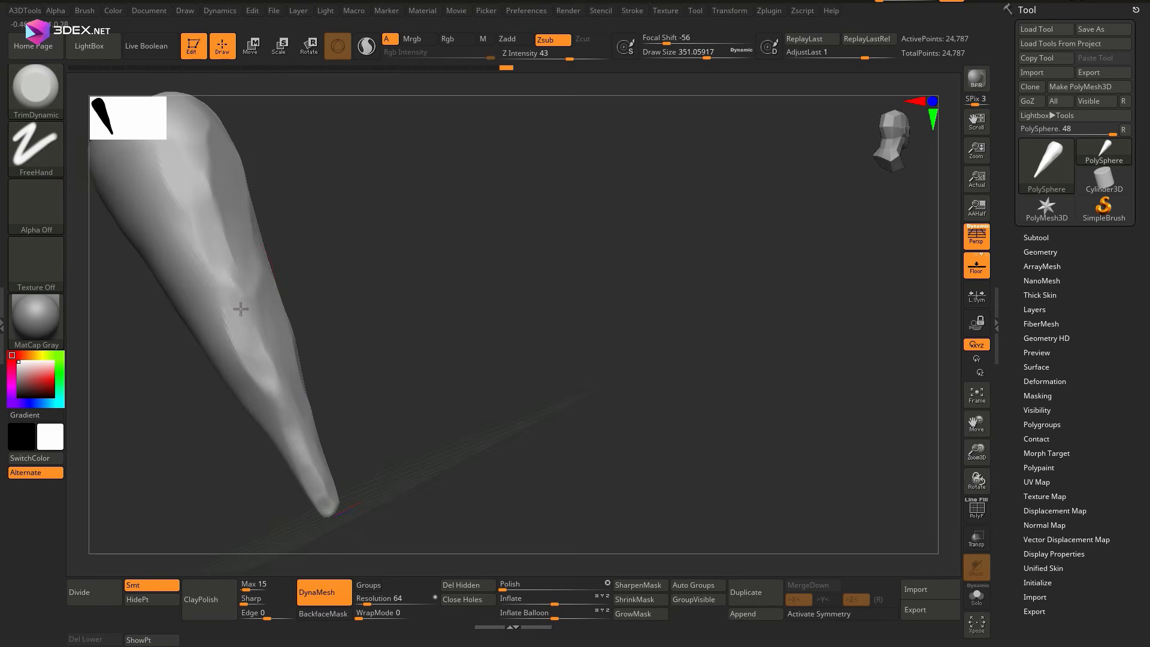
{"action": "right_click_drag", "start_coordinate": [241, 309], "coordinate": [234, 281]}
{"action": "left_click_drag", "start_coordinate": [235, 281], "coordinate": [246, 329]}
{"action": "right_click_drag", "start_coordinate": [246, 328], "coordinate": [250, 308]}
{"action": "left_click_drag", "start_coordinate": [249, 308], "coordinate": [245, 371]}
{"action": "right_click_drag", "start_coordinate": [255, 287], "coordinate": [259, 396], "text": "alt"}
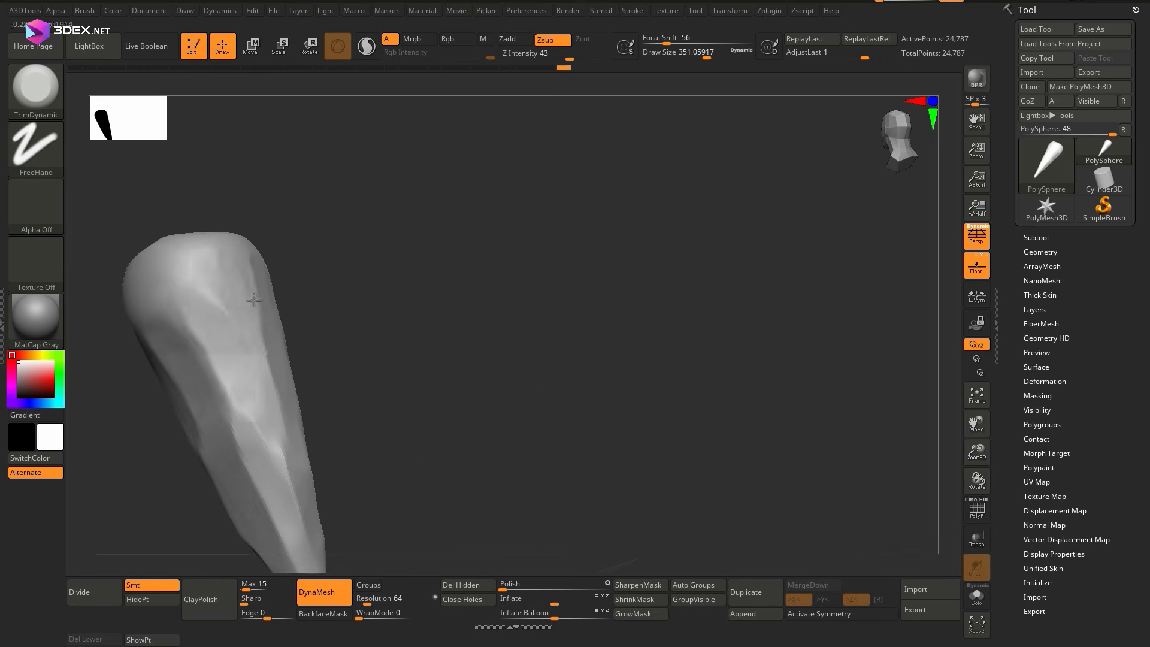
{"action": "mouse_move", "coordinate": [254, 301]}
{"action": "right_mouse_down"}
{"action": "mouse_move", "coordinate": [262, 360]}
{"action": "mouse_move", "coordinate": [246, 365]}
{"action": "right_mouse_up"}
{"action": "left_click_drag", "start_coordinate": [245, 366], "coordinate": [250, 419]}
{"action": "mouse_move", "coordinate": [249, 418]}
{"action": "right_mouse_down"}
{"action": "mouse_move", "coordinate": [254, 247]}
{"action": "mouse_move", "coordinate": [287, 317]}
{"action": "right_mouse_up"}
{"action": "left_click_drag", "start_coordinate": [288, 317], "coordinate": [297, 245]}
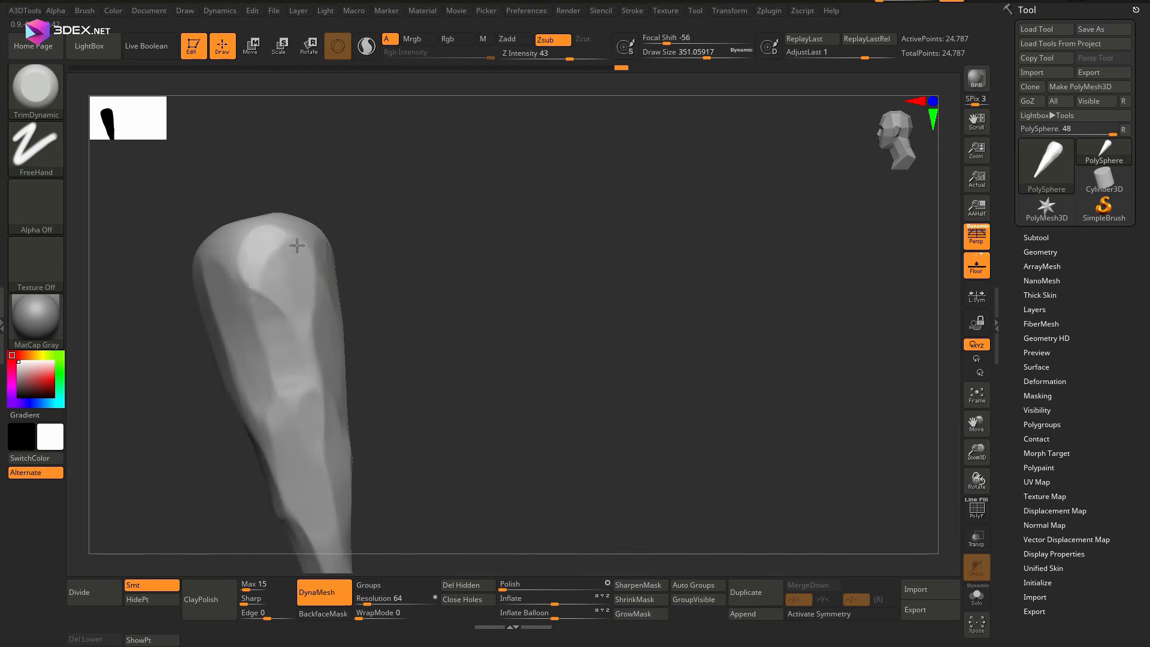
Flatten the spike's rounded head and bevel its upper edges with TrimDynamic facets
{"action": "right_click_drag", "start_coordinate": [298, 246], "coordinate": [306, 311]}
{"action": "left_click_drag", "start_coordinate": [306, 312], "coordinate": [292, 286]}
{"action": "right_click_drag", "start_coordinate": [334, 220], "coordinate": [384, 288]}
{"action": "mouse_move", "coordinate": [384, 288]}
{"action": "left_mouse_down"}
{"action": "mouse_move", "coordinate": [400, 323]}
{"action": "mouse_move", "coordinate": [379, 284]}
{"action": "left_mouse_up"}
{"action": "right_click_drag", "start_coordinate": [379, 284], "coordinate": [385, 218]}
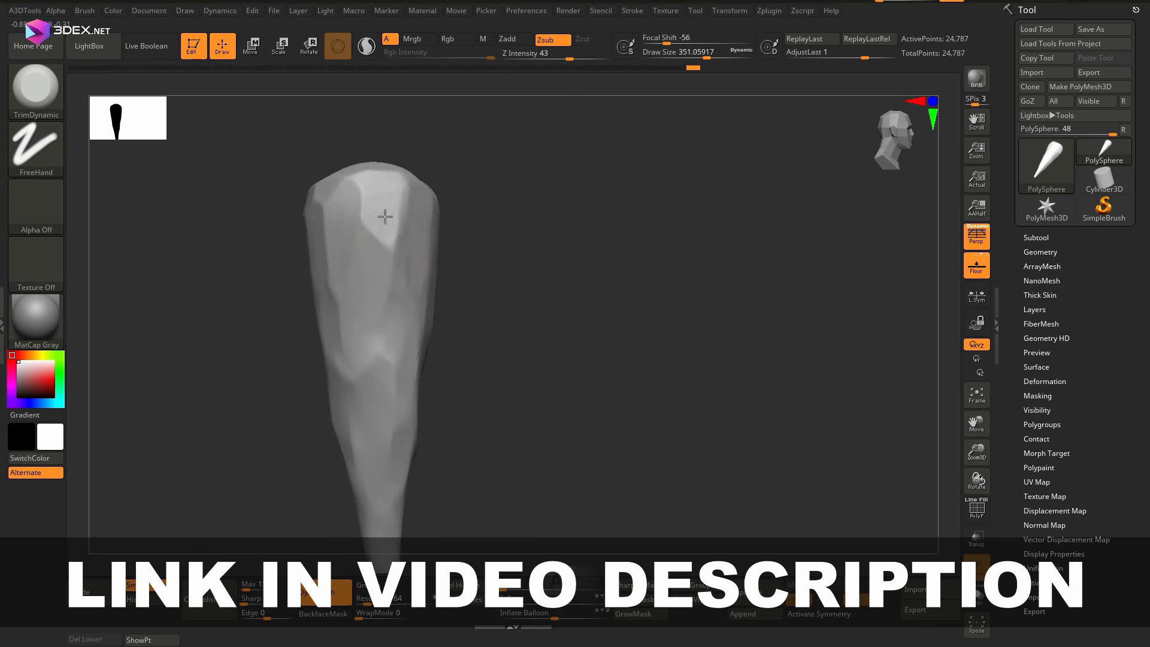
{"action": "left_click_drag", "start_coordinate": [385, 218], "coordinate": [389, 263]}
{"action": "right_click_drag", "start_coordinate": [390, 264], "coordinate": [385, 310]}
{"action": "left_click_drag", "start_coordinate": [394, 229], "coordinate": [392, 282]}
{"action": "mouse_move", "coordinate": [392, 282]}
{"action": "right_mouse_down"}
{"action": "mouse_move", "coordinate": [459, 331]}
{"action": "mouse_move", "coordinate": [475, 479]}
{"action": "right_mouse_up"}
{"action": "right_click_drag", "start_coordinate": [475, 480], "coordinate": [485, 547], "text": "shift"}
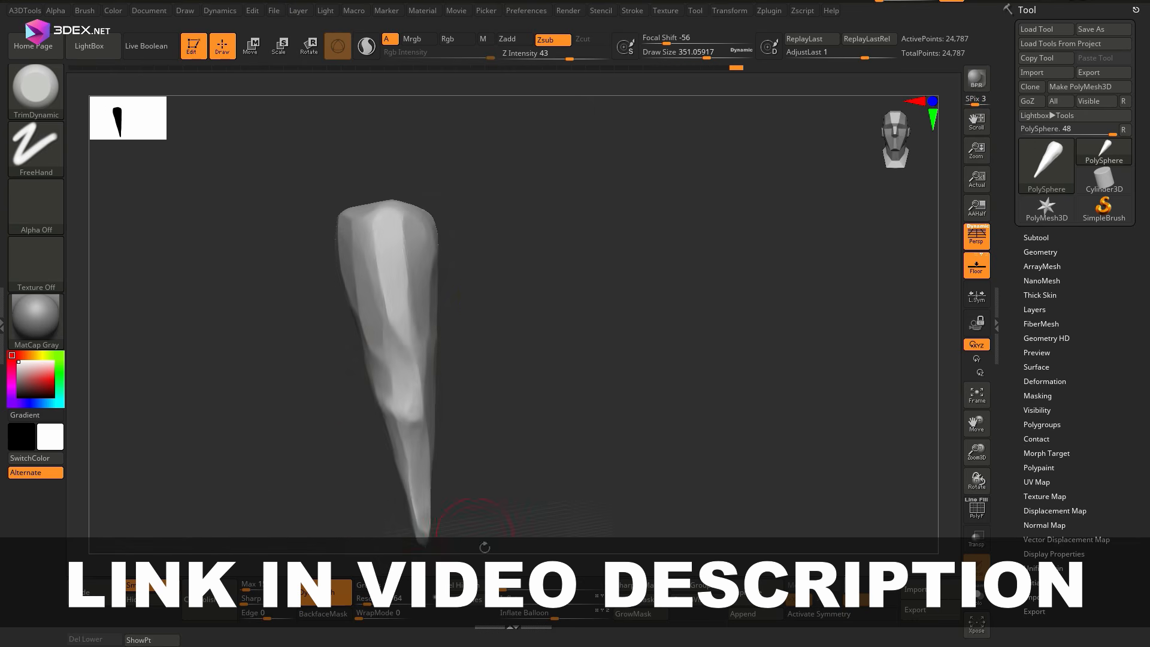
{"action": "mouse_move", "coordinate": [504, 310]}
{"action": "right_mouse_down"}
{"action": "mouse_move", "coordinate": [513, 328]}
{"action": "mouse_move", "coordinate": [485, 324]}
{"action": "right_mouse_up"}
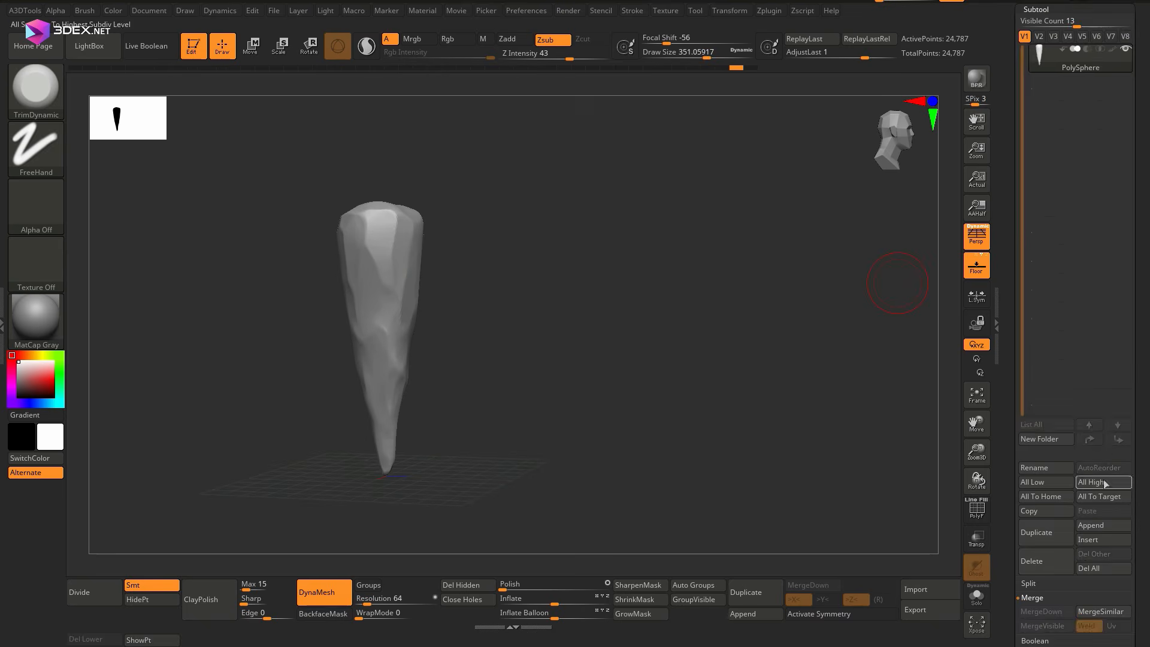
Duplicate the spike subtool and place the copy beside the original
{"action": "left_click", "coordinate": [1046, 533]}
{"action": "left_click", "coordinate": [1080, 90]}
{"action": "key", "text": "w"}
{"action": "left_click_drag", "start_coordinate": [453, 234], "coordinate": [360, 236]}
{"action": "right_click_drag", "start_coordinate": [509, 336], "coordinate": [655, 343], "text": "alt"}
{"action": "left_click_drag", "start_coordinate": [434, 243], "coordinate": [367, 201]}
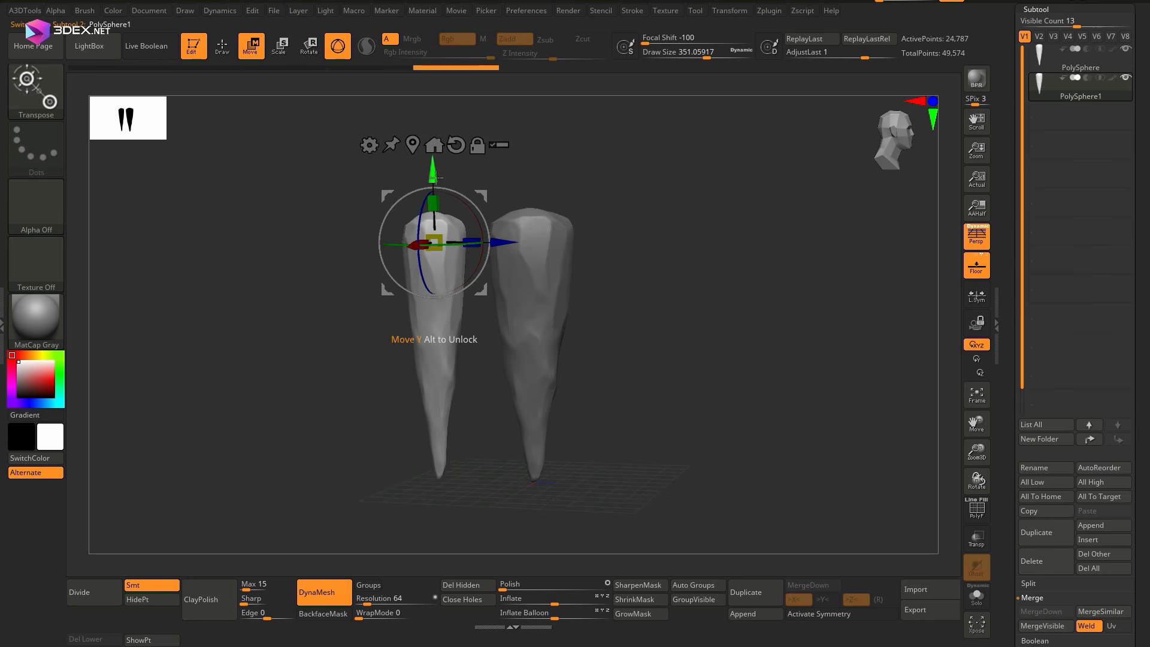
Append a Cube3D subtool, select it and scale it up over the heads of the two spikes
{"action": "key", "text": "q"}
{"action": "left_click", "coordinate": [536, 286], "text": "alt"}
{"action": "mouse_move", "coordinate": [536, 286]}
{"action": "right_mouse_down"}
{"action": "mouse_move", "coordinate": [527, 265]}
{"action": "mouse_move", "coordinate": [534, 315]}
{"action": "right_mouse_up"}
{"action": "left_click", "coordinate": [1093, 526]}
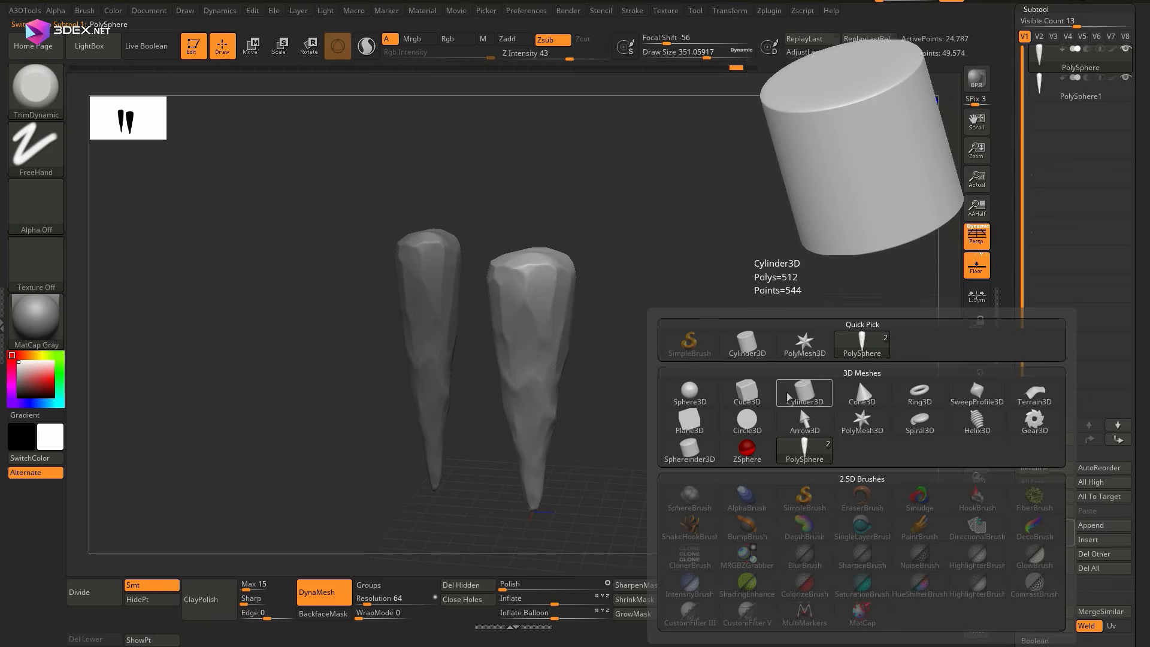
{"action": "left_click", "coordinate": [747, 393]}
{"action": "left_click", "coordinate": [1081, 125]}
{"action": "key", "text": "e"}
{"action": "left_click_drag", "start_coordinate": [526, 324], "coordinate": [526, 272]}
{"action": "left_click_drag", "start_coordinate": [526, 288], "coordinate": [575, 264]}
{"action": "right_click_drag", "start_coordinate": [576, 383], "coordinate": [563, 431]}
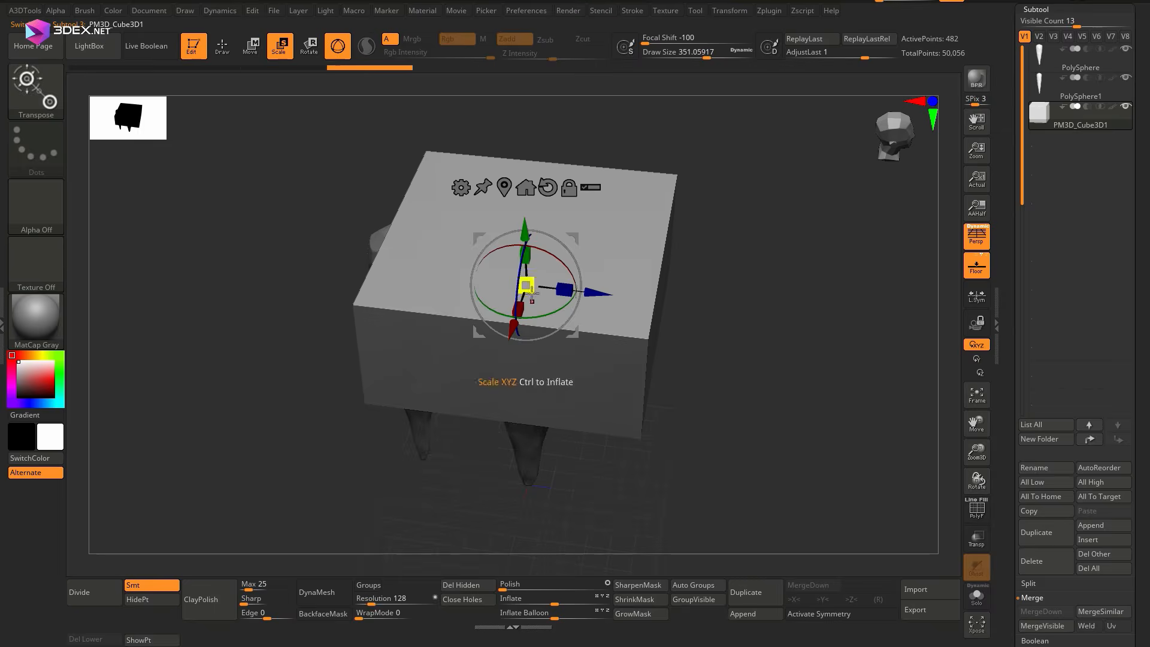
Scale and position the cube as a wide, flat slab behind the spike heads
{"action": "left_click_drag", "start_coordinate": [523, 300], "coordinate": [502, 240]}
{"action": "right_click_drag", "start_coordinate": [501, 240], "coordinate": [509, 276]}
{"action": "left_click_drag", "start_coordinate": [565, 275], "coordinate": [620, 281]}
{"action": "right_click_drag", "start_coordinate": [620, 281], "coordinate": [635, 257]}
{"action": "left_click_drag", "start_coordinate": [531, 308], "coordinate": [528, 313]}
{"action": "right_click_drag", "start_coordinate": [599, 383], "coordinate": [575, 311]}
{"action": "left_click_drag", "start_coordinate": [513, 299], "coordinate": [514, 321]}
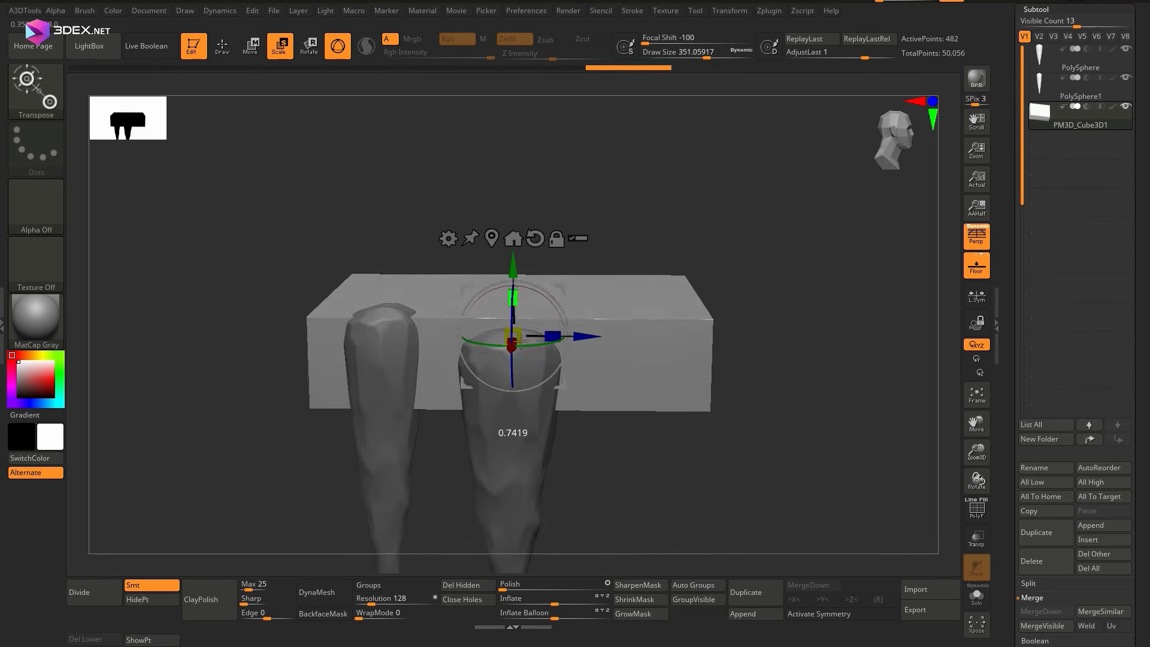
{"action": "mouse_move", "coordinate": [587, 251]}
{"action": "right_mouse_down"}
{"action": "mouse_move", "coordinate": [635, 331]}
{"action": "mouse_move", "coordinate": [641, 305]}
{"action": "right_mouse_up"}
Subdivide the slab and convert it to a DynaMesh at resolution 128
{"action": "left_click", "coordinate": [102, 596]}
{"action": "mouse_move", "coordinate": [611, 383]}
{"action": "right_mouse_down"}
{"action": "mouse_move", "coordinate": [630, 325]}
{"action": "mouse_move", "coordinate": [656, 314]}
{"action": "mouse_move", "coordinate": [413, 312]}
{"action": "mouse_move", "coordinate": [389, 326]}
{"action": "right_mouse_up"}
{"action": "left_click", "coordinate": [324, 594]}
Chip the slab's corners and edges into broad rocky facets with a large TrimDynamic brush
{"action": "key", "text": "q"}
{"action": "left_click_drag", "start_coordinate": [359, 305], "coordinate": [366, 372]}
{"action": "right_click_drag", "start_coordinate": [365, 371], "coordinate": [413, 368]}
{"action": "left_click_drag", "start_coordinate": [180, 300], "coordinate": [240, 360]}
{"action": "mouse_move", "coordinate": [515, 384]}
{"action": "right_mouse_down"}
{"action": "mouse_move", "coordinate": [583, 336]}
{"action": "mouse_move", "coordinate": [484, 394]}
{"action": "mouse_move", "coordinate": [559, 290]}
{"action": "right_mouse_up"}
{"action": "mouse_move", "coordinate": [626, 321]}
{"action": "right_mouse_down"}
{"action": "mouse_move", "coordinate": [558, 314]}
{"action": "mouse_move", "coordinate": [479, 383]}
{"action": "right_mouse_up"}
{"action": "key", "text": "space"}
{"action": "mouse_move", "coordinate": [400, 246]}
{"action": "left_mouse_down"}
{"action": "mouse_move", "coordinate": [422, 247]}
{"action": "mouse_move", "coordinate": [438, 219]}
{"action": "left_mouse_up"}
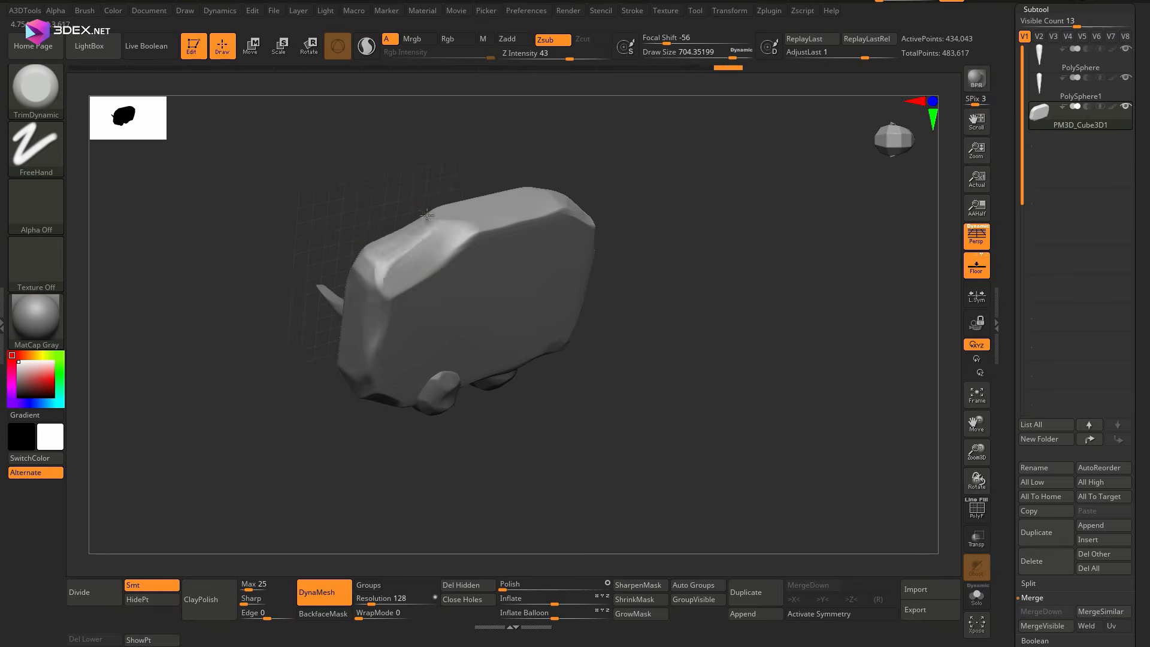
{"action": "right_click_drag", "start_coordinate": [492, 221], "coordinate": [539, 230]}
{"action": "left_click_drag", "start_coordinate": [602, 230], "coordinate": [576, 220]}
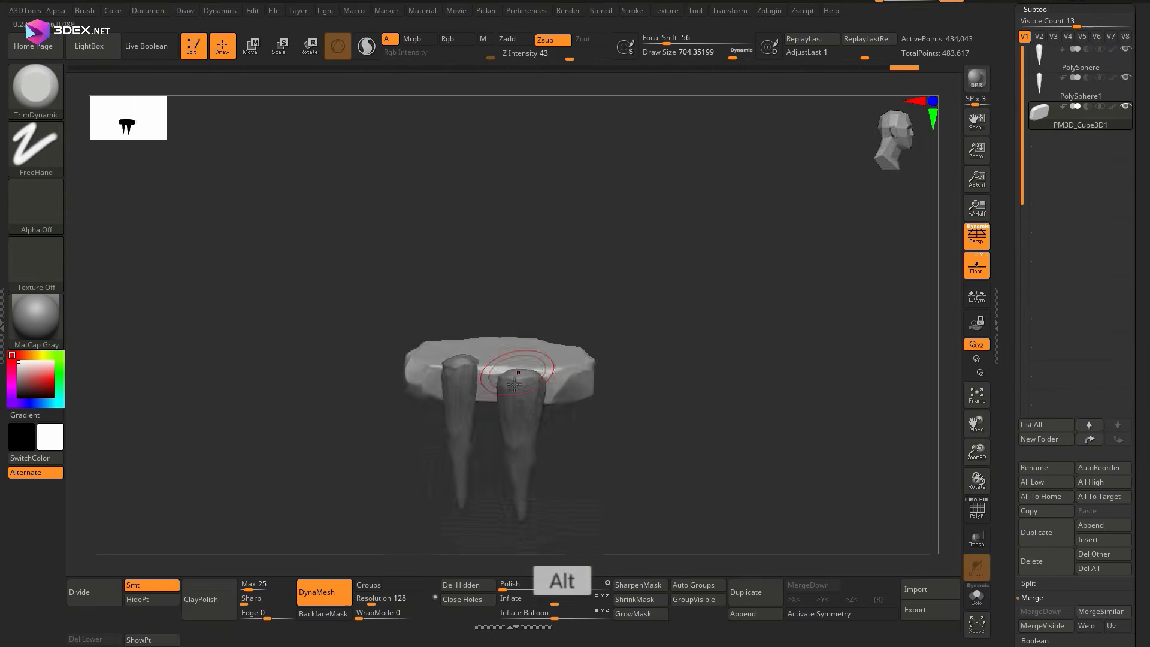
Cut a duplicated spike down to a short stump by deleting its hidden lower part and closing the hole
{"action": "key", "text": "w"}
{"action": "right_click_drag", "start_coordinate": [505, 297], "coordinate": [605, 281]}
{"action": "left_click_drag", "start_coordinate": [305, 190], "coordinate": [542, 405], "text": "ctrl+shift"}
{"action": "mouse_move", "coordinate": [419, 413]}
{"action": "right_mouse_down"}
{"action": "mouse_move", "coordinate": [511, 367]}
{"action": "mouse_move", "coordinate": [528, 384]}
{"action": "right_mouse_up"}
{"action": "left_click", "coordinate": [463, 586]}
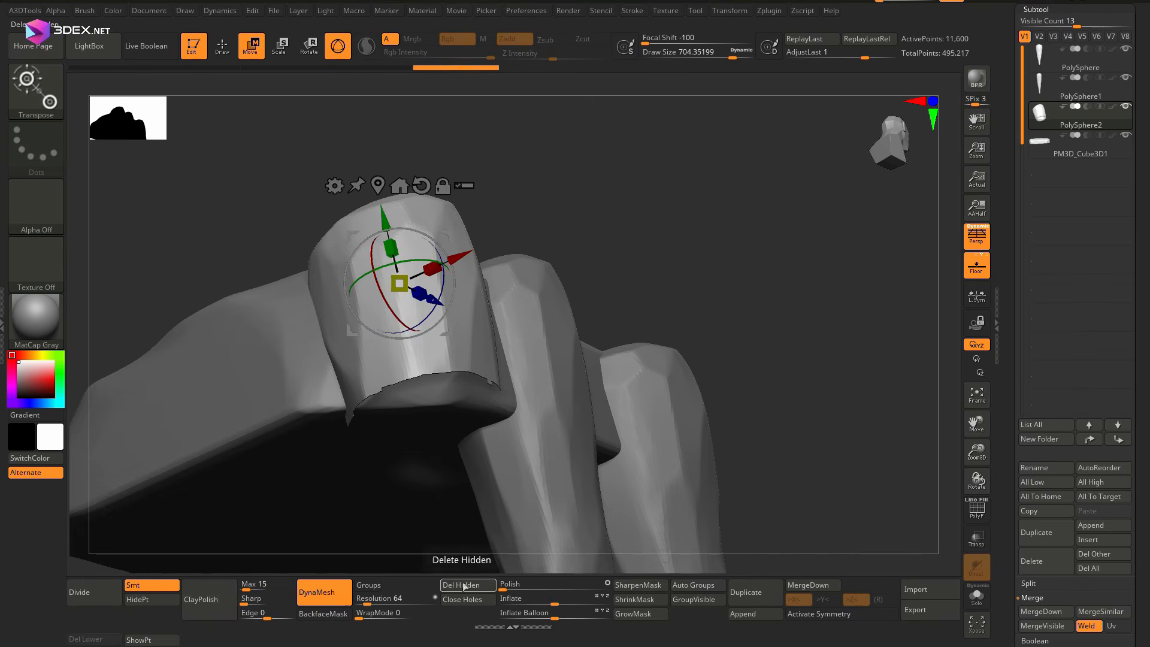
{"action": "left_click", "coordinate": [464, 600]}
Trim the stump's cut end and sides into rocky facets with a resized TrimDynamic brush
{"action": "left_click_drag", "start_coordinate": [677, 240], "coordinate": [731, 287], "text": "ctrl"}
{"action": "right_click_drag", "start_coordinate": [659, 300], "coordinate": [635, 252]}
{"action": "key", "text": "q"}
{"action": "key", "text": "space"}
{"action": "left_click_drag", "start_coordinate": [390, 342], "coordinate": [353, 342]}
{"action": "right_click_drag", "start_coordinate": [357, 430], "coordinate": [462, 283]}
{"action": "key", "text": "space"}
{"action": "left_click_drag", "start_coordinate": [465, 288], "coordinate": [455, 299]}
{"action": "mouse_move", "coordinate": [465, 293]}
{"action": "right_mouse_down"}
{"action": "mouse_move", "coordinate": [473, 240]}
{"action": "mouse_move", "coordinate": [431, 384]}
{"action": "right_mouse_up"}
Move the stump against the slab's edge next to the smaller spike
{"action": "key", "text": "w"}
{"action": "left_click_drag", "start_coordinate": [384, 243], "coordinate": [398, 236]}
{"action": "right_click_drag", "start_coordinate": [455, 336], "coordinate": [444, 299]}
{"action": "left_click_drag", "start_coordinate": [408, 248], "coordinate": [452, 246]}
{"action": "right_click_drag", "start_coordinate": [452, 246], "coordinate": [509, 323]}
Duplicate the smaller spike and arrange the two spikes around the stump, with one larger than the other
{"action": "key", "text": "q"}
{"action": "left_click", "coordinate": [518, 337], "text": "alt"}
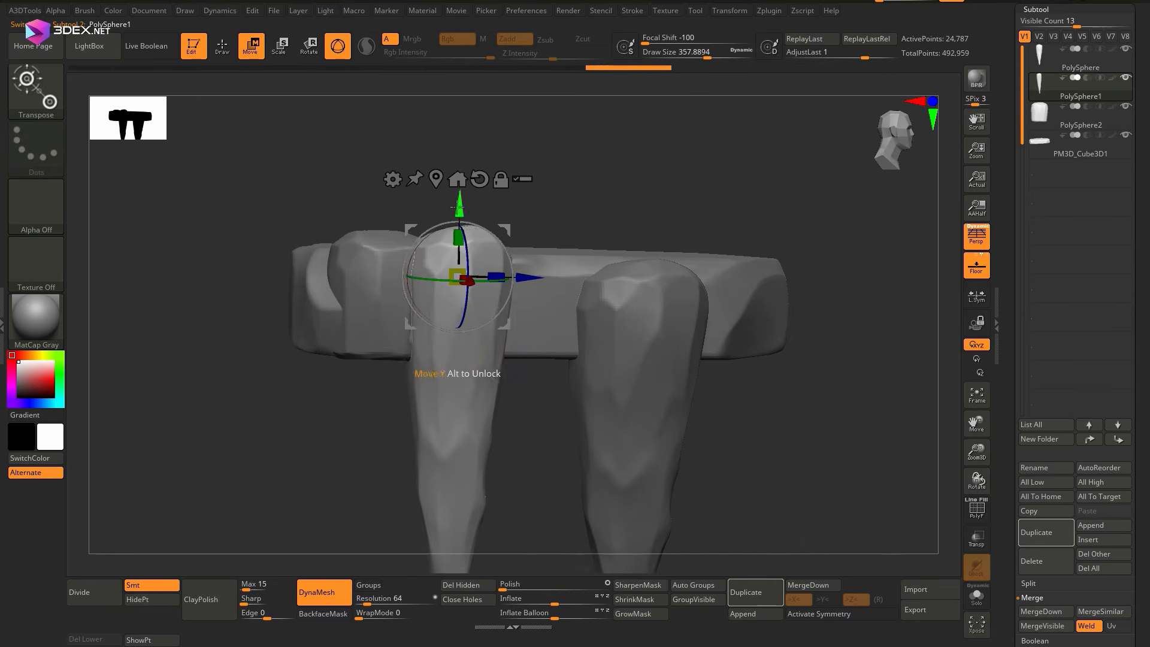
{"action": "left_click_drag", "start_coordinate": [530, 277], "coordinate": [434, 277]}
{"action": "mouse_move", "coordinate": [434, 277]}
{"action": "right_mouse_down", "text": "ctrl"}
{"action": "mouse_move", "coordinate": [420, 228]}
{"action": "mouse_move", "coordinate": [414, 281]}
{"action": "right_mouse_up", "text": "ctrl"}
{"action": "left_click_drag", "start_coordinate": [375, 271], "coordinate": [422, 313]}
{"action": "right_click_drag", "start_coordinate": [423, 313], "coordinate": [359, 284], "text": "alt"}
{"action": "left_click", "coordinate": [352, 268], "text": "alt"}
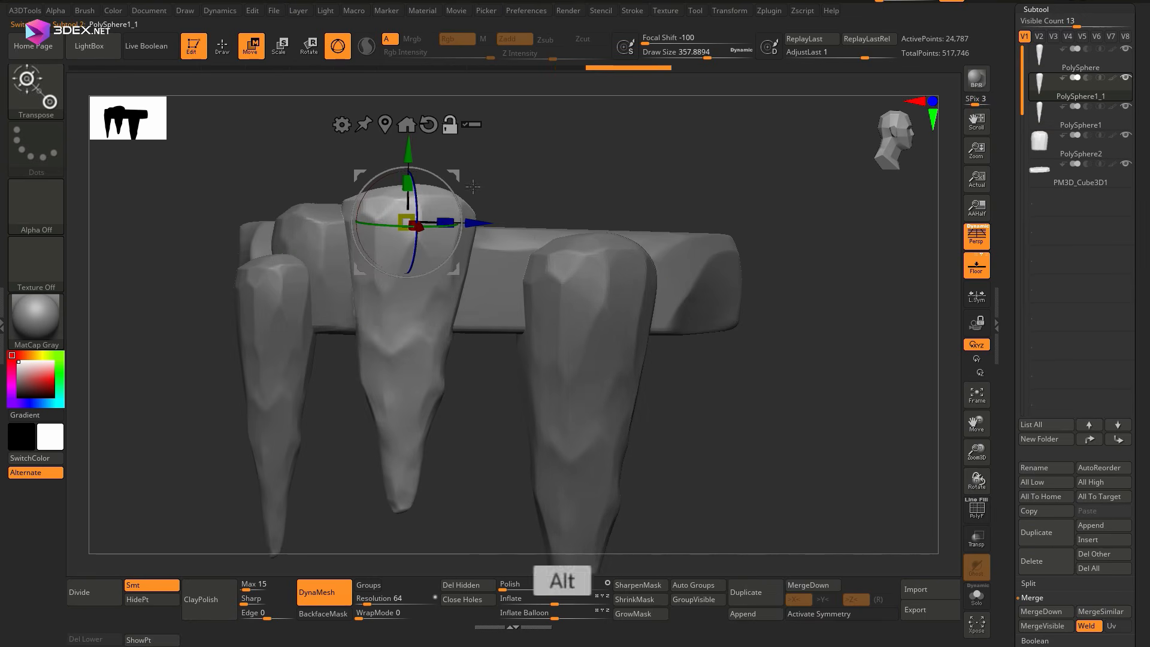
{"action": "key", "text": "q"}
{"action": "key", "text": "w"}
{"action": "mouse_move", "coordinate": [468, 222]}
{"action": "right_mouse_down", "text": "ctrl"}
{"action": "mouse_move", "coordinate": [459, 185]}
{"action": "mouse_move", "coordinate": [449, 270]}
{"action": "right_mouse_up", "text": "ctrl"}
Select and isolate the stump, and load the Rock_Surface_01 brush
{"action": "key", "text": "q"}
{"action": "left_click", "coordinate": [349, 257], "text": "alt"}
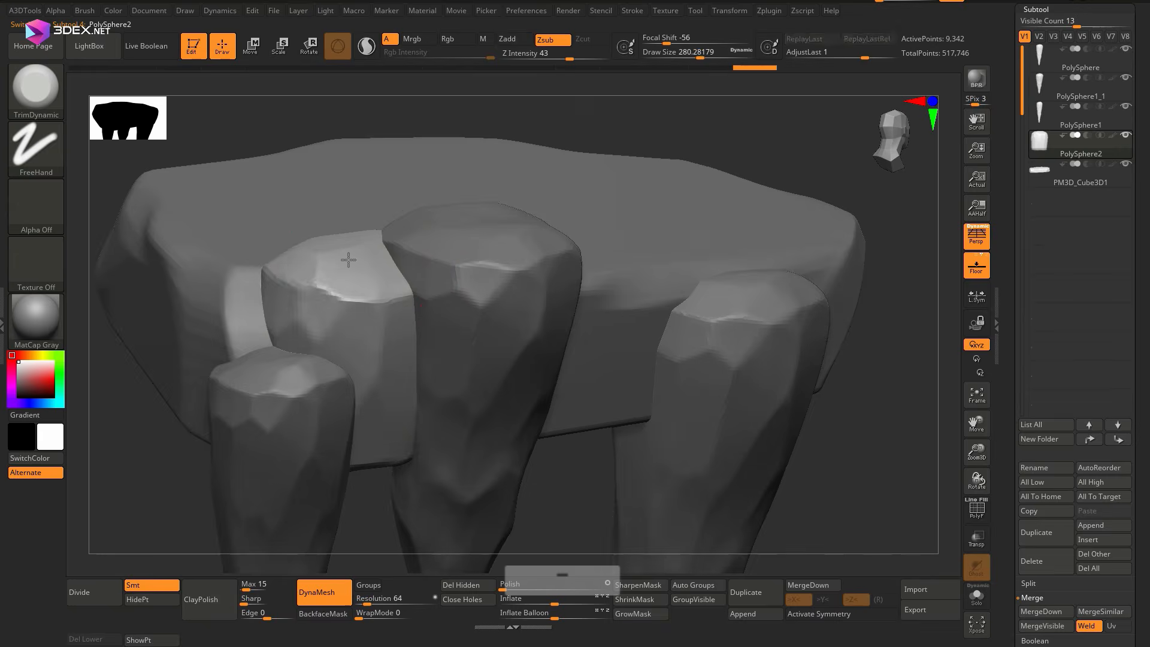
{"action": "right_click_drag", "start_coordinate": [349, 257], "coordinate": [422, 318], "text": "ctrl"}
{"action": "left_click", "coordinate": [211, 83]}
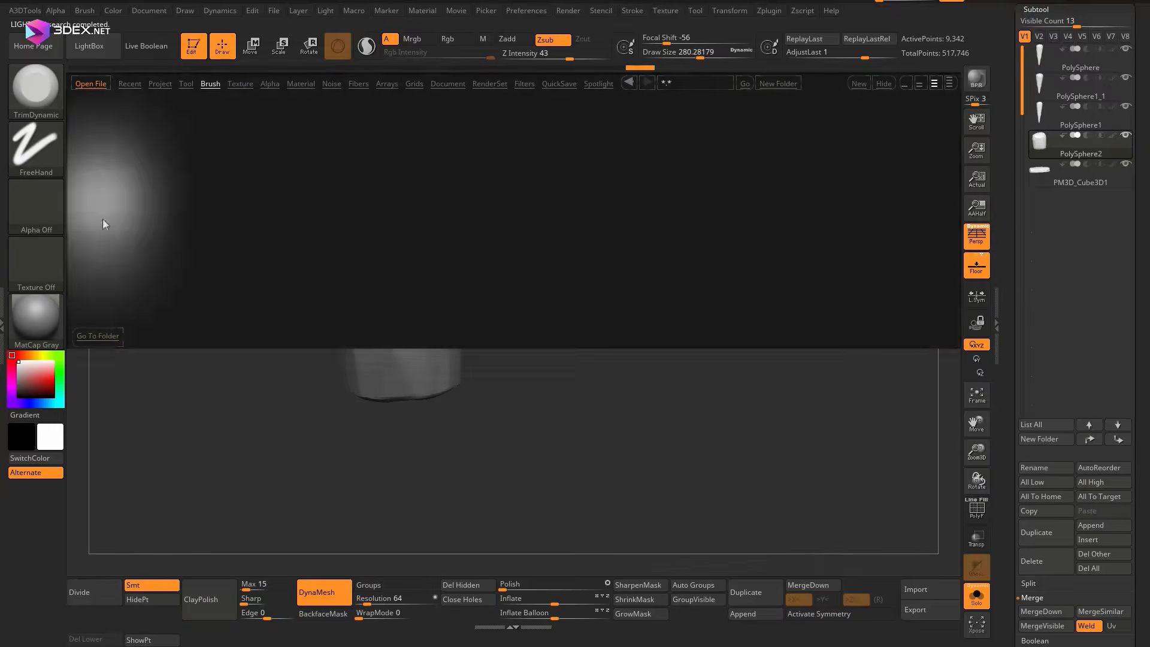
{"action": "double_click", "coordinate": [322, 146]}
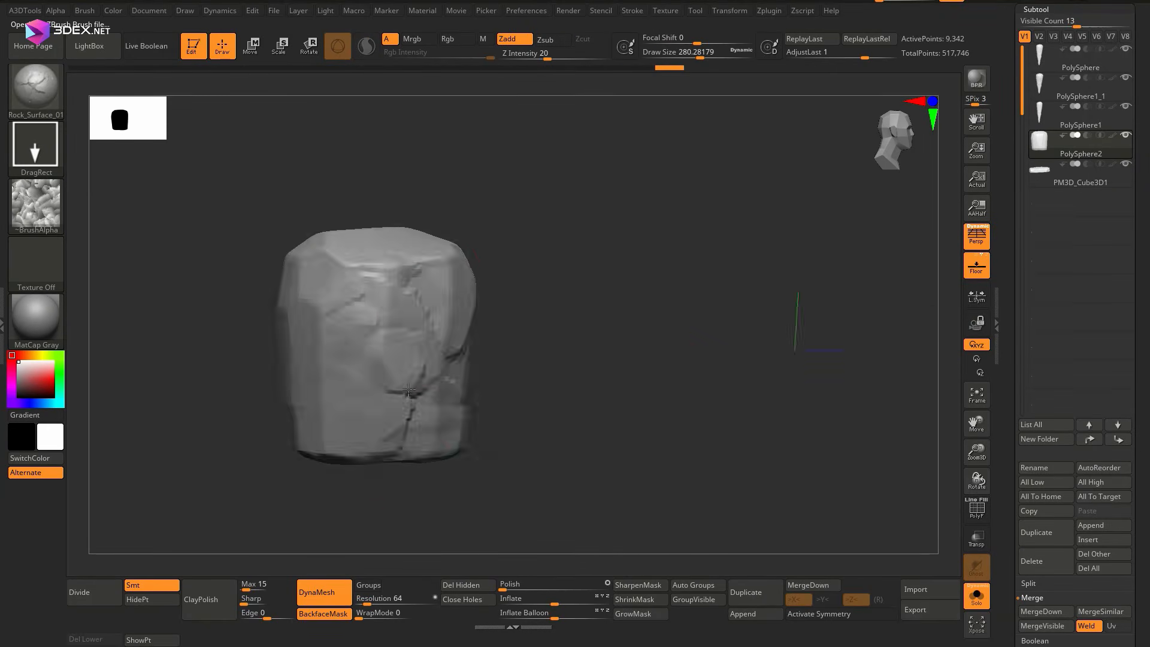
Stamp rock surface detail onto the stump's sides, undo the last stamp and subdivide the mesh once
{"action": "right_click_drag", "start_coordinate": [527, 342], "coordinate": [736, 330]}
{"action": "right_click_drag", "start_coordinate": [737, 329], "coordinate": [561, 401], "text": "alt"}
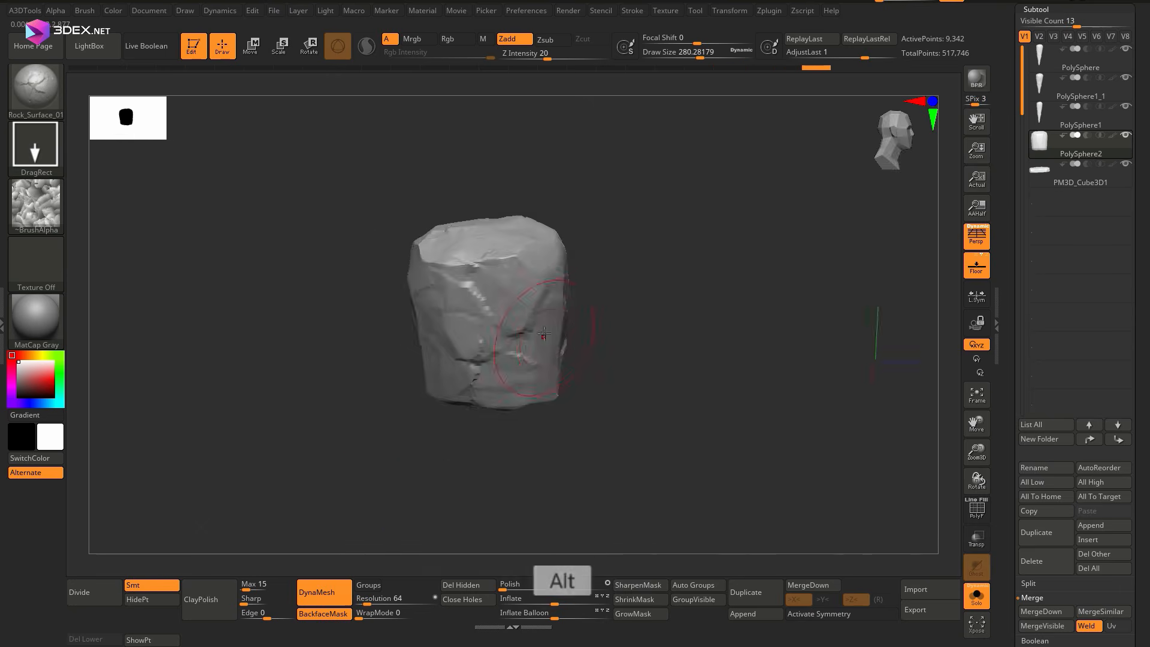
{"action": "right_click_drag", "start_coordinate": [544, 335], "coordinate": [504, 420], "text": "ctrl"}
{"action": "left_click_drag", "start_coordinate": [319, 460], "coordinate": [489, 539], "text": "ctrl"}
{"action": "key", "text": "ctrl+z"}
{"action": "left_click", "coordinate": [104, 592]}
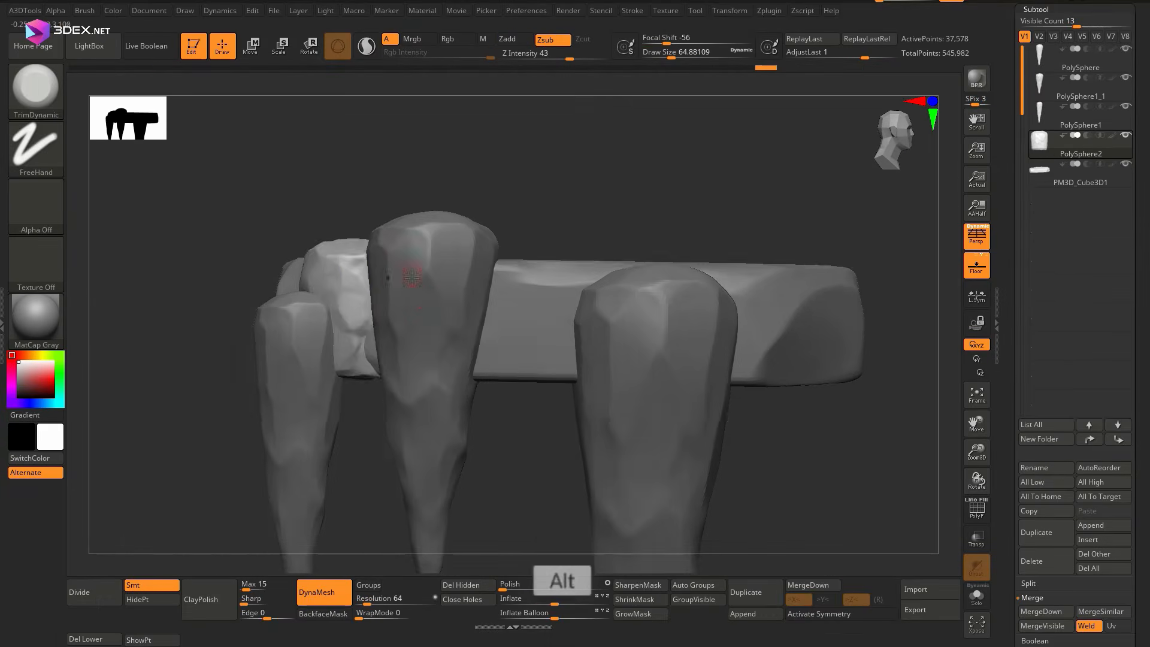
Duplicate the textured stump and move the copies into the gaps beside the spikes along the slab's edge
{"action": "key", "text": "w"}
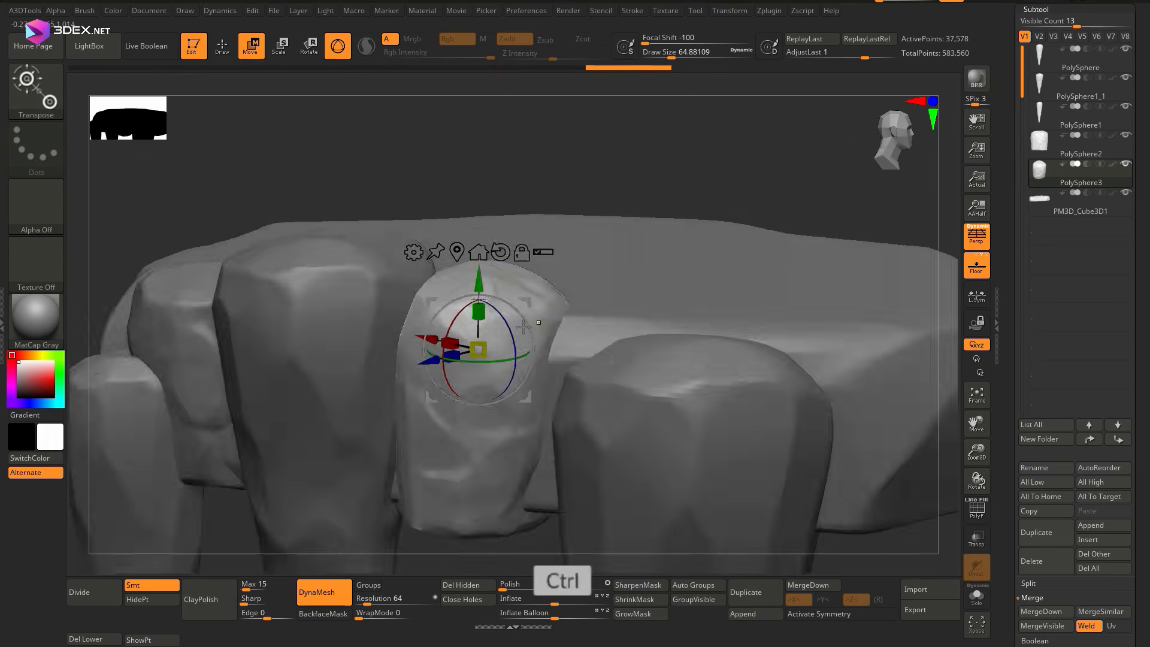
{"action": "right_click_drag", "start_coordinate": [578, 413], "coordinate": [565, 303], "text": "ctrl"}
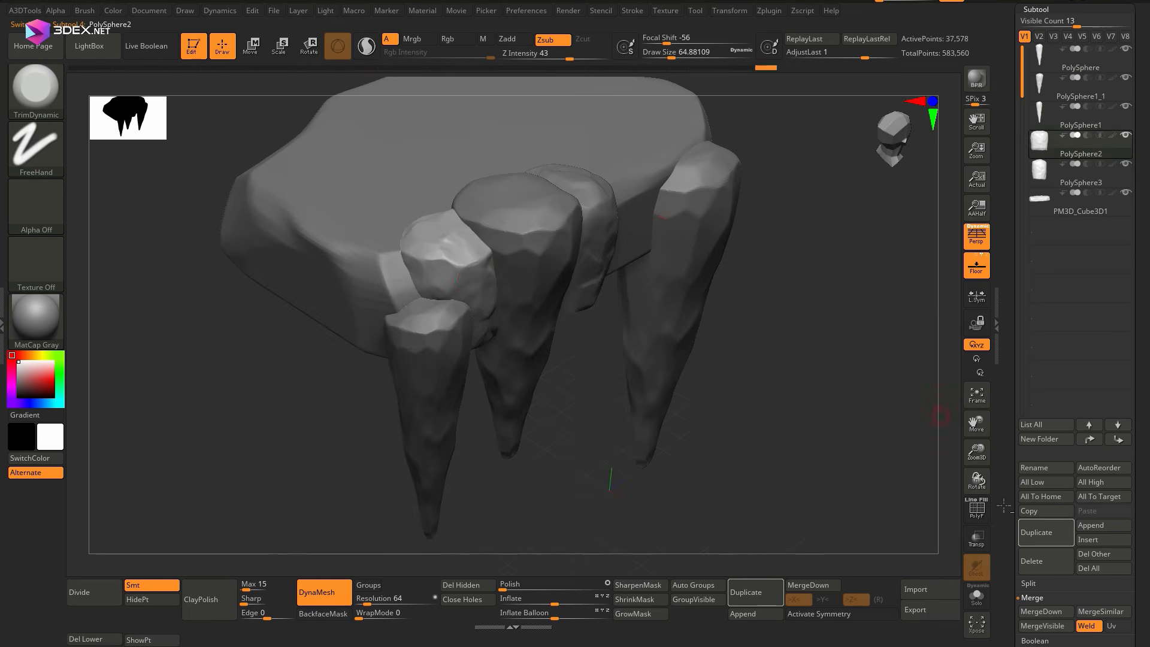
{"action": "right_click_drag", "start_coordinate": [460, 293], "coordinate": [529, 298]}
{"action": "left_click_drag", "start_coordinate": [405, 307], "coordinate": [411, 297]}
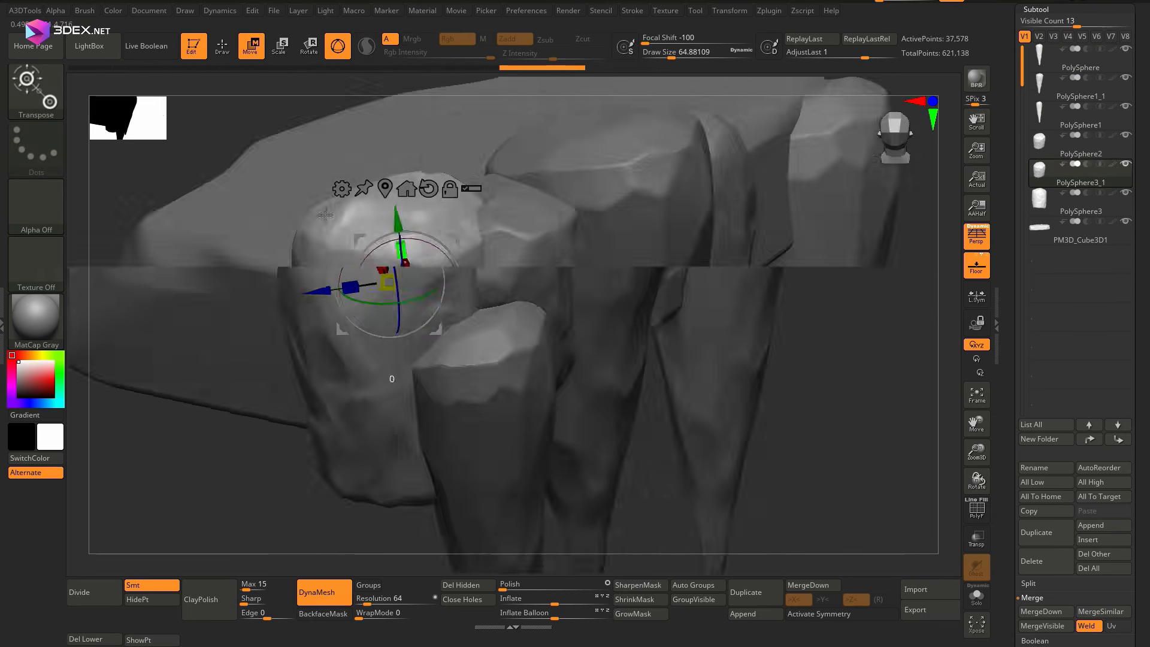
{"action": "right_click_drag", "start_coordinate": [431, 288], "coordinate": [481, 281], "text": "alt"}
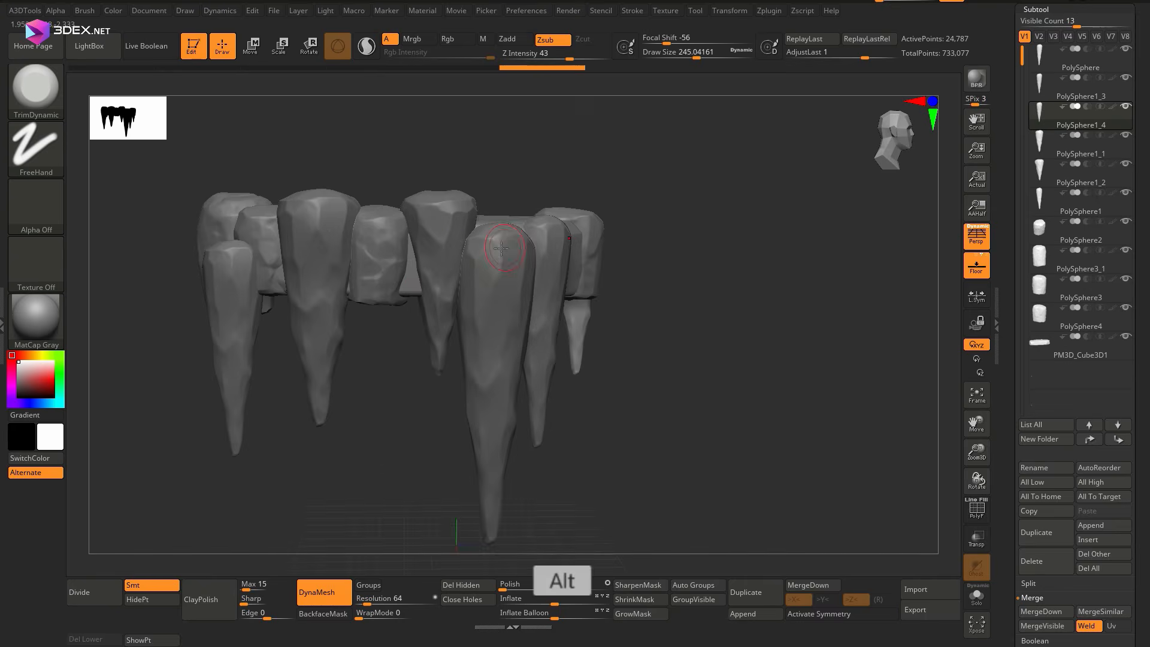
Stamp rock surface detail onto the spikes with the Rock_Surface_01 brush
{"action": "key", "text": "b"}
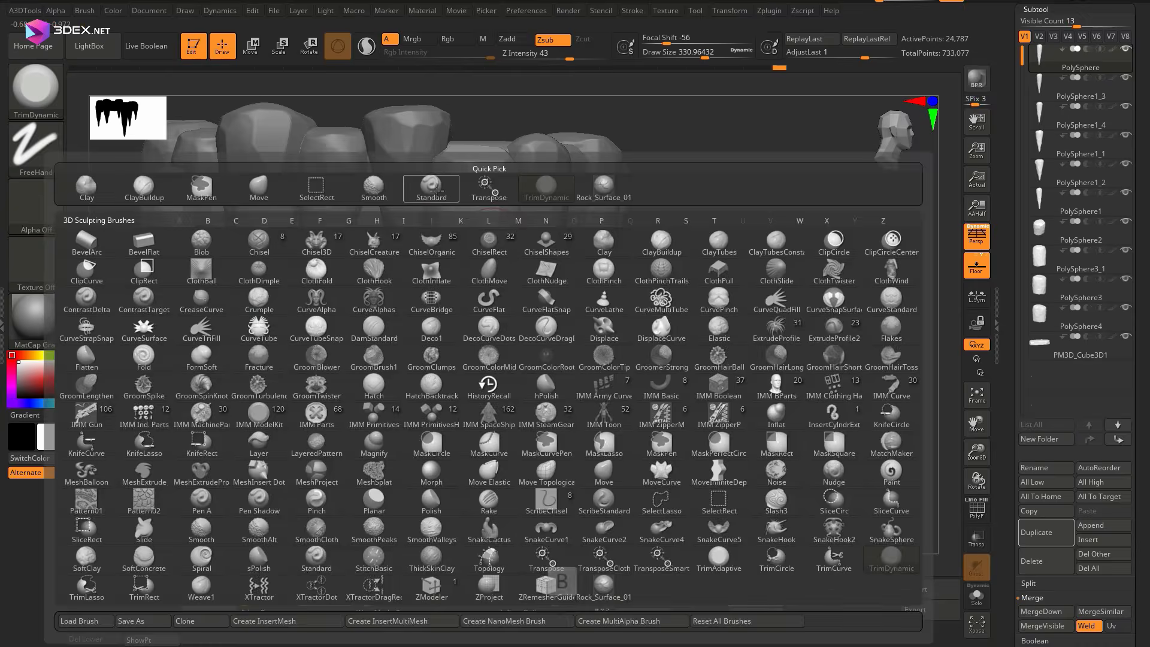
{"action": "left_click", "coordinate": [604, 590]}
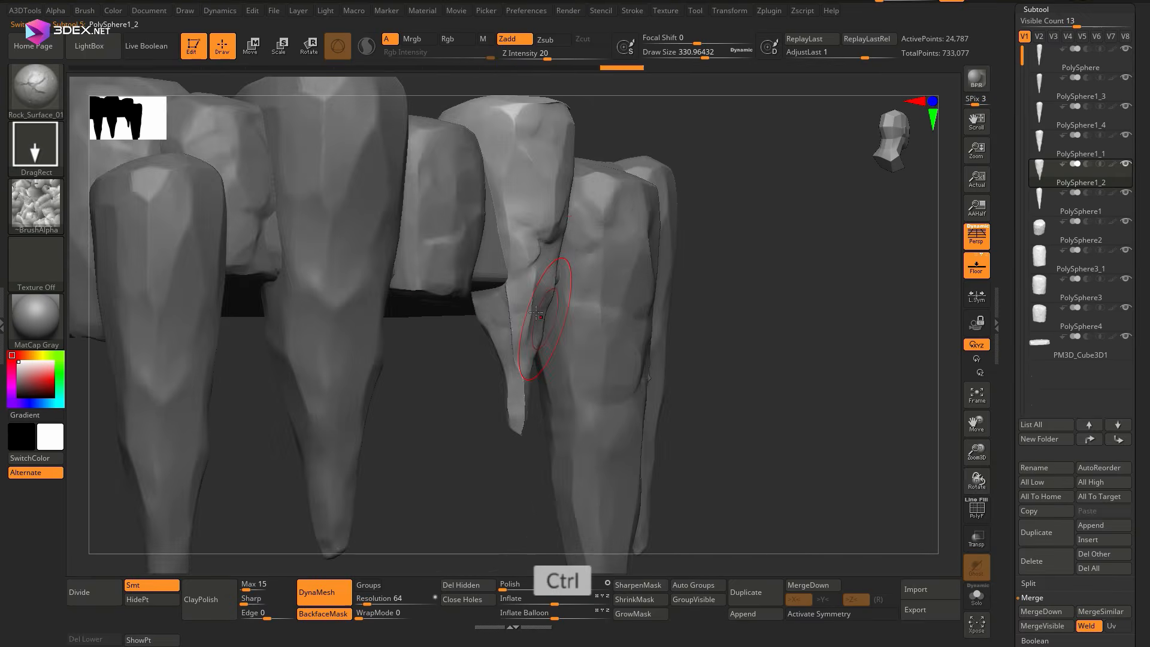
{"action": "key", "text": "ctrl+z"}
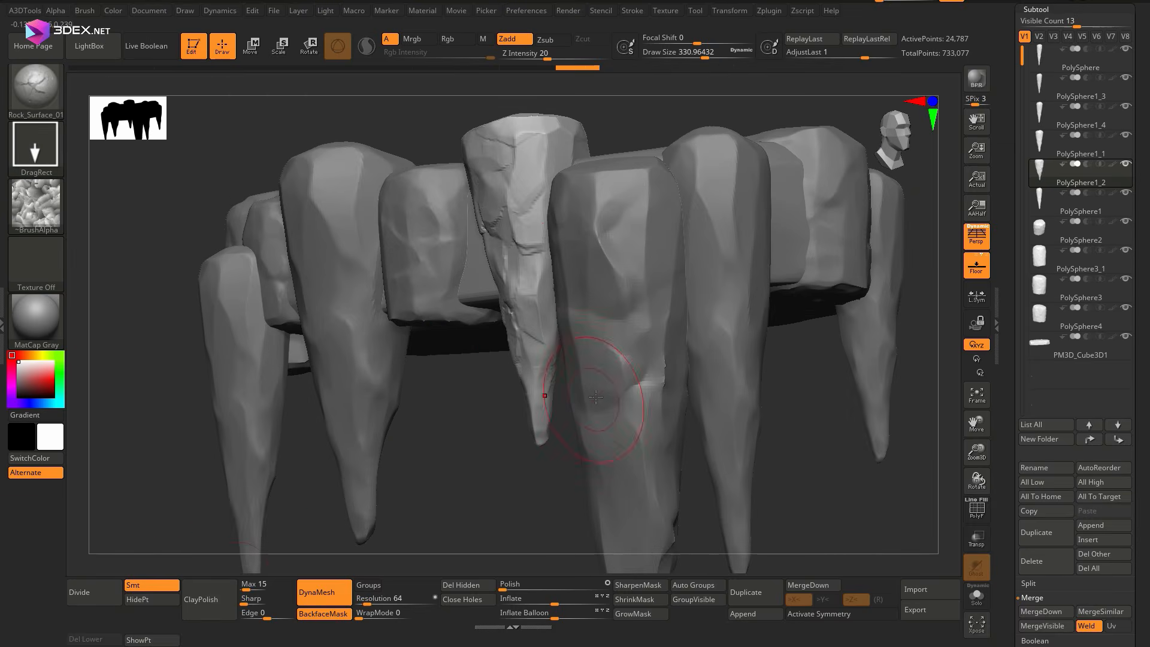
{"action": "right_click_drag", "start_coordinate": [605, 437], "coordinate": [591, 231], "text": "ctrl"}
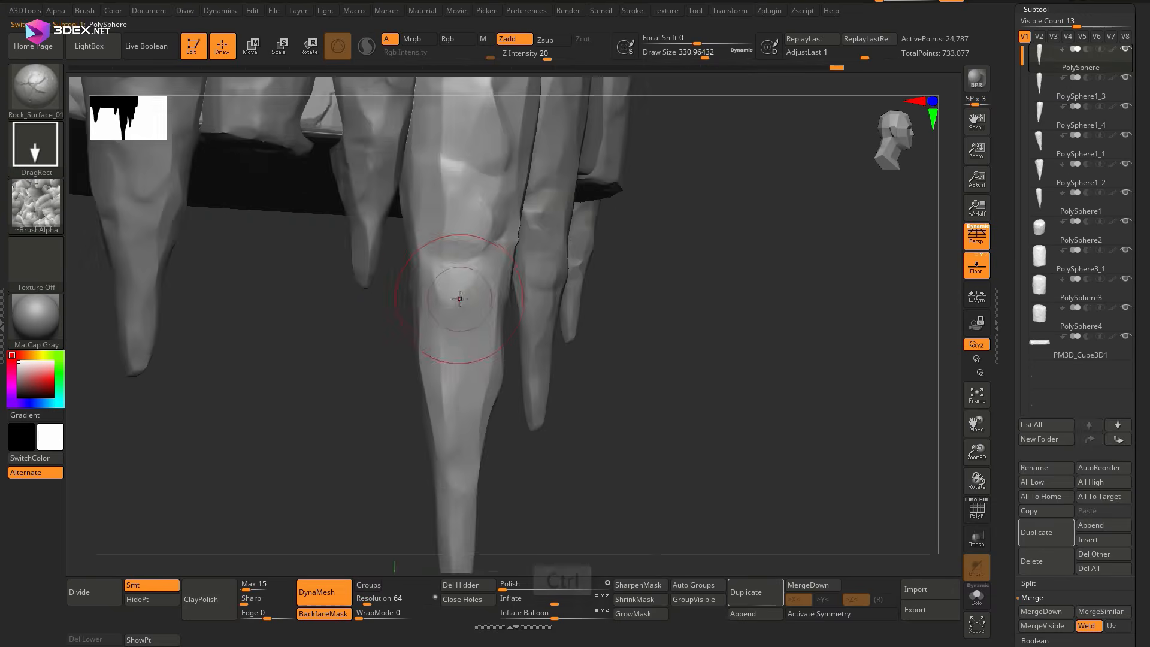
{"action": "key", "text": "space"}
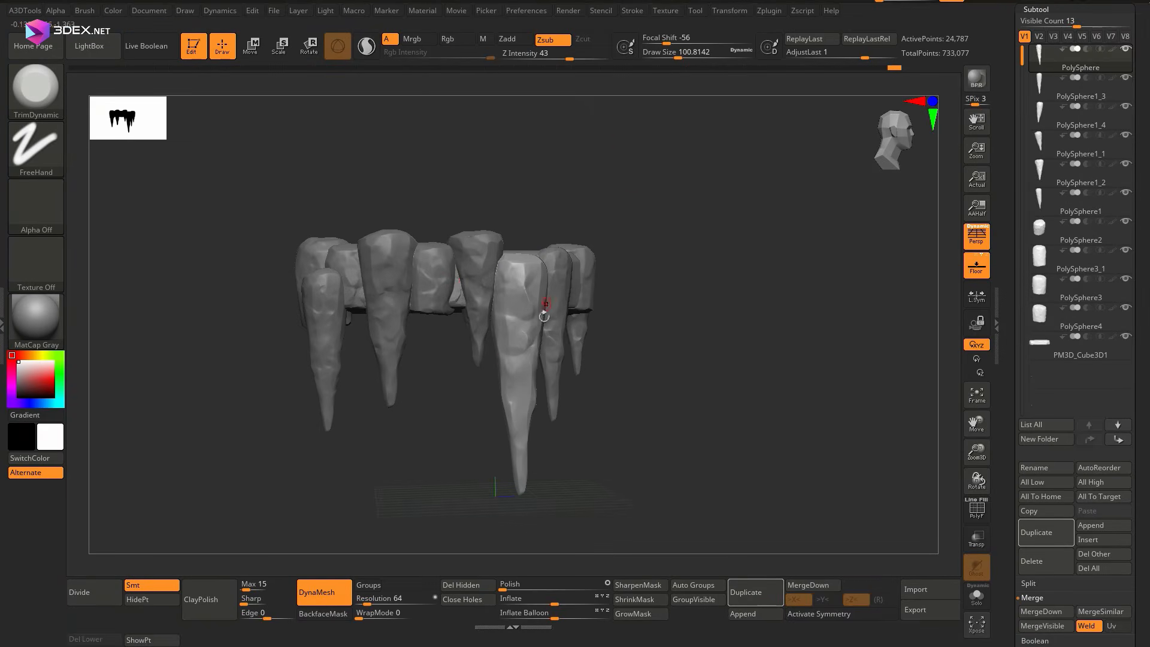
Place copies of the spikes and stumps around the remaining sides of the slab
{"action": "right_click_drag", "start_coordinate": [545, 270], "coordinate": [530, 231], "text": "ctrl"}
{"action": "right_click_drag", "start_coordinate": [530, 230], "coordinate": [615, 145]}
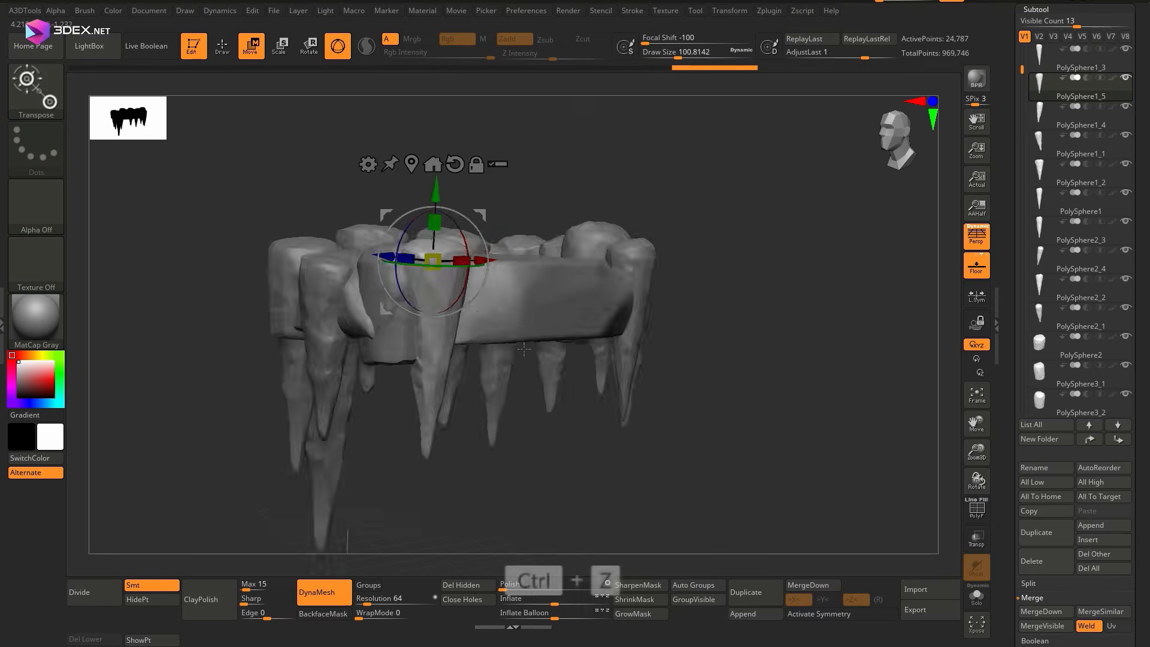
{"action": "mouse_move", "coordinate": [599, 251]}
{"action": "right_mouse_down"}
{"action": "mouse_move", "coordinate": [629, 242]}
{"action": "mouse_move", "coordinate": [599, 264]}
{"action": "right_mouse_up"}
{"action": "left_click_drag", "start_coordinate": [527, 270], "coordinate": [527, 258]}
{"action": "right_click_drag", "start_coordinate": [599, 336], "coordinate": [575, 347]}
{"action": "right_click_drag", "start_coordinate": [576, 347], "coordinate": [558, 341], "text": "alt"}
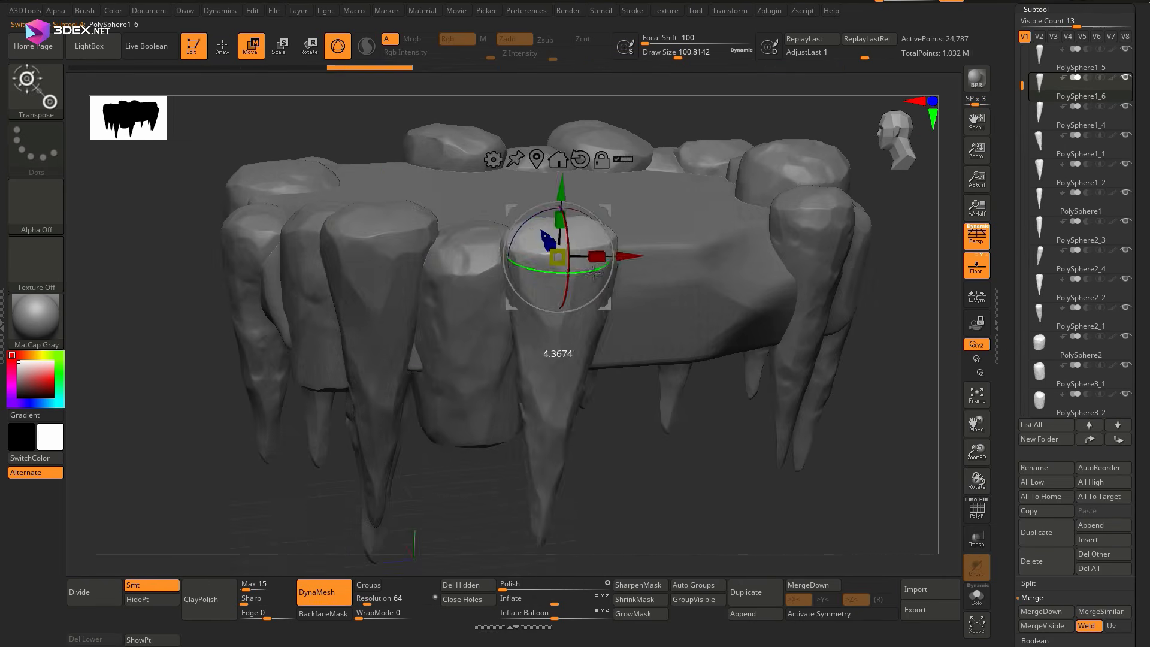
{"action": "right_click_drag", "start_coordinate": [594, 274], "coordinate": [491, 251]}
Duplicate the selected spike and position the copy against the slab's bare side
{"action": "key", "text": "ctrl+shift+d"}
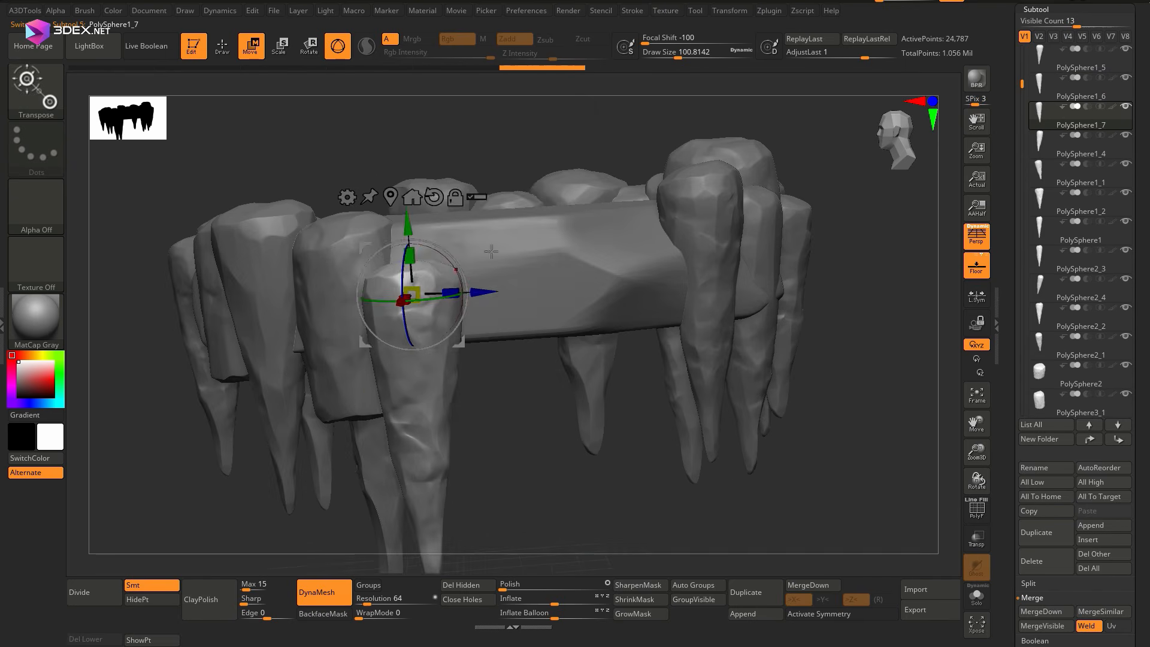
{"action": "left_click_drag", "start_coordinate": [483, 210], "coordinate": [483, 201]}
{"action": "right_click_drag", "start_coordinate": [483, 201], "coordinate": [479, 263], "text": "shift"}
{"action": "left_click_drag", "start_coordinate": [414, 230], "coordinate": [399, 231]}
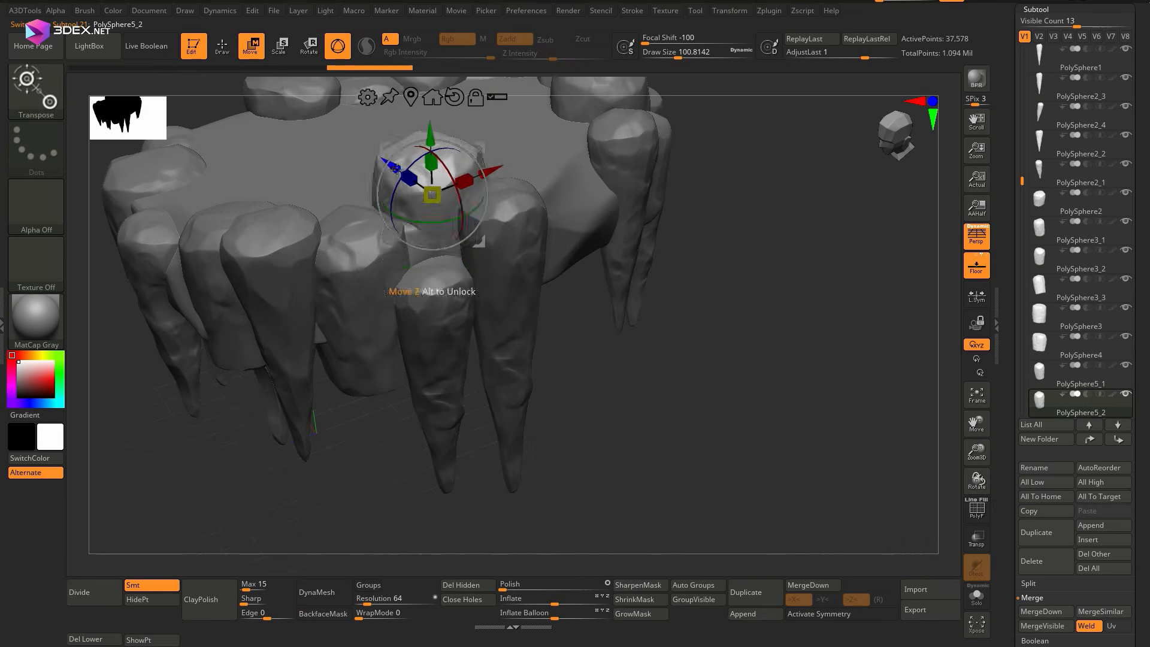
Duplicate the stump behind the new spikes and move the copy sideways along the slab's bare edge
{"action": "right_click_drag", "start_coordinate": [599, 336], "coordinate": [527, 258], "text": "ctrl"}
{"action": "right_click_drag", "start_coordinate": [527, 258], "coordinate": [467, 239], "text": "alt"}
{"action": "key", "text": "ctrl+shift+d"}
{"action": "left_click_drag", "start_coordinate": [402, 174], "coordinate": [514, 163]}
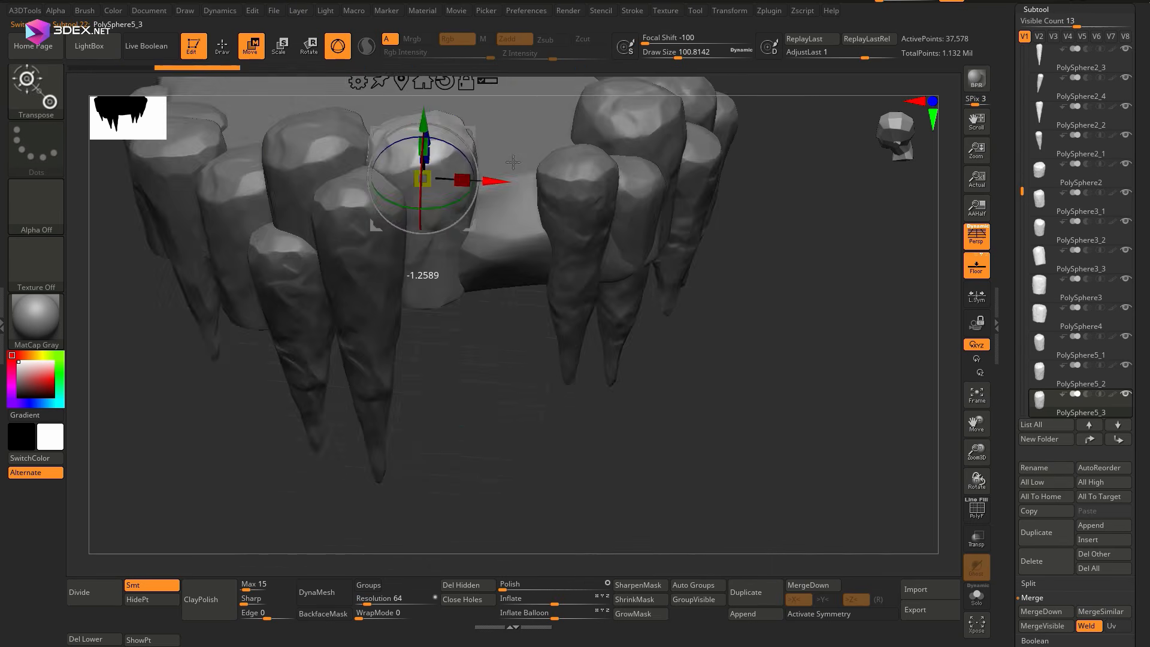
Duplicate the rough stump twice and place the copies side by side along the slab's bare edge
{"action": "right_click_drag", "start_coordinate": [514, 163], "coordinate": [443, 240]}
{"action": "right_click_drag", "start_coordinate": [599, 323], "coordinate": [625, 237], "text": "ctrl"}
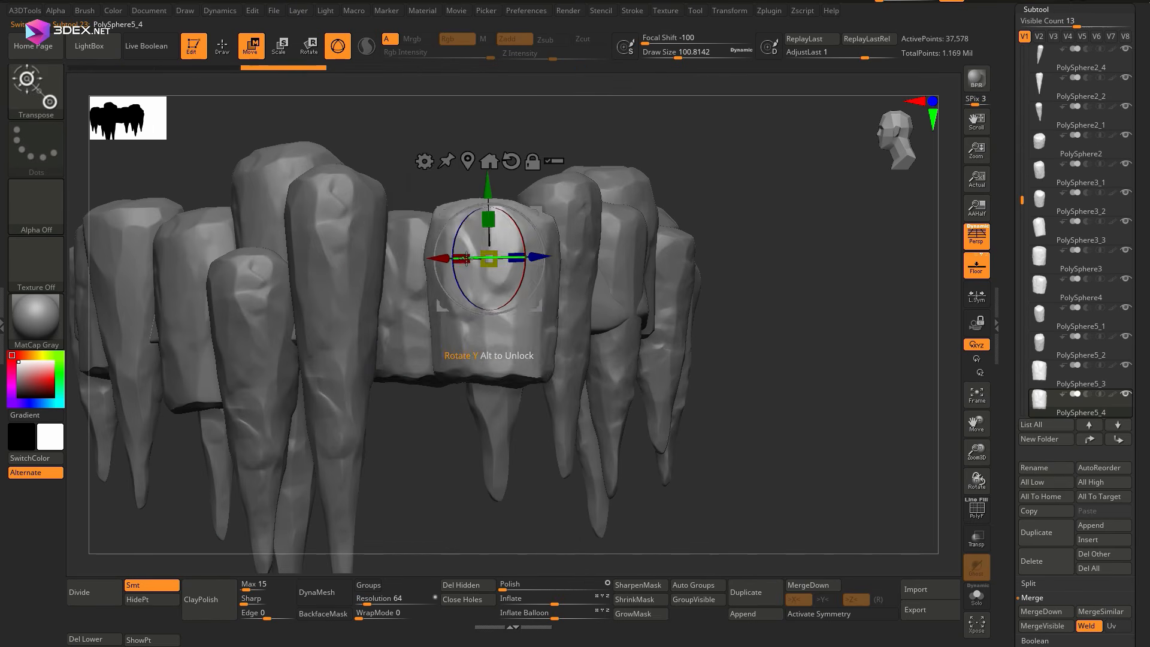
{"action": "left_click_drag", "start_coordinate": [467, 259], "coordinate": [520, 260]}
{"action": "right_click_drag", "start_coordinate": [520, 260], "coordinate": [504, 239]}
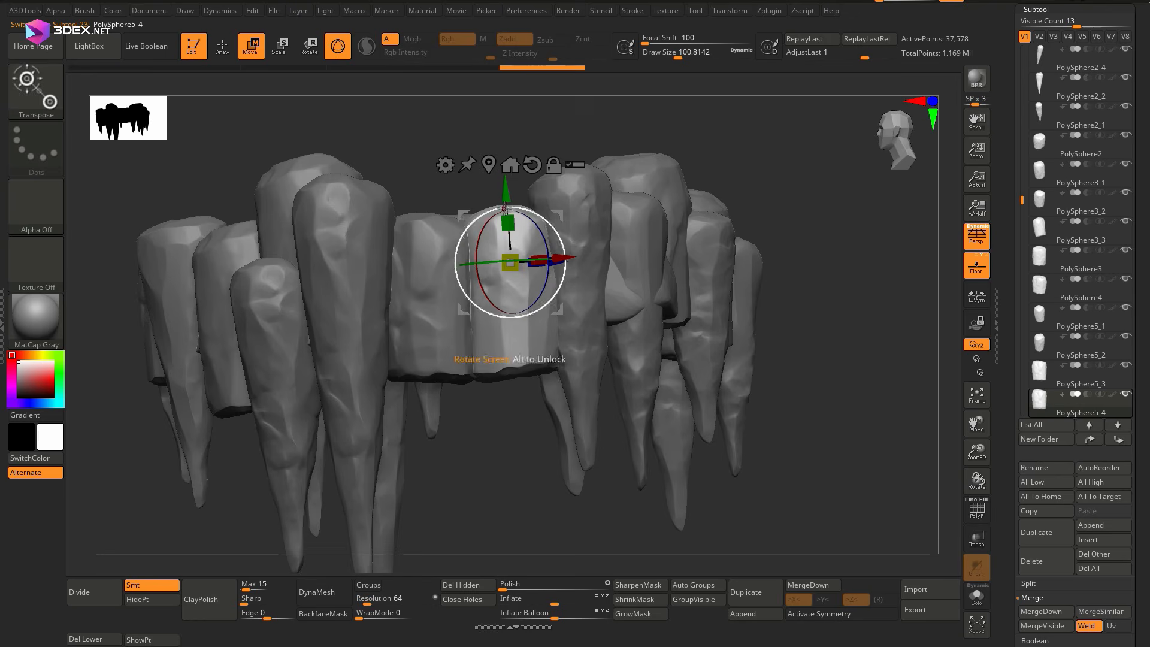
{"action": "right_click_drag", "start_coordinate": [508, 179], "coordinate": [502, 407]}
{"action": "right_click_drag", "start_coordinate": [502, 407], "coordinate": [500, 351], "text": "ctrl"}
{"action": "left_click", "coordinate": [750, 592]}
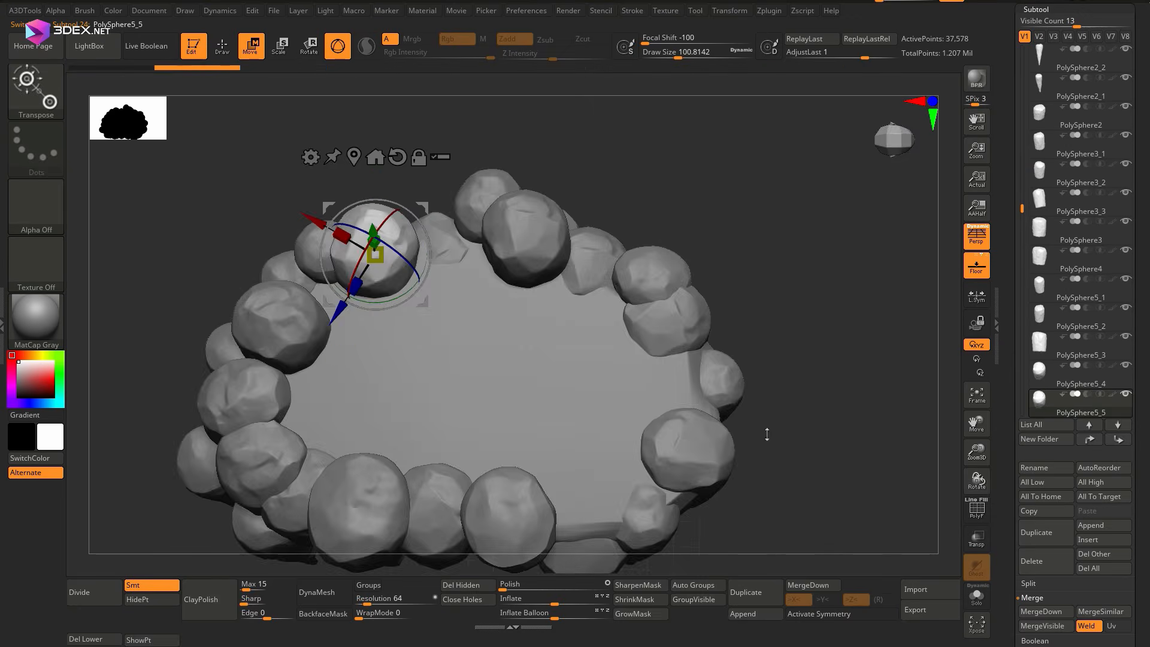
Duplicate the stump again and move the copy inward from the rim to the slab's interior
{"action": "right_click_drag", "start_coordinate": [515, 408], "coordinate": [493, 196], "text": "shift"}
{"action": "left_click", "coordinate": [1063, 523]}
{"action": "left_click_drag", "start_coordinate": [437, 220], "coordinate": [383, 200]}
{"action": "right_click_drag", "start_coordinate": [516, 336], "coordinate": [515, 203], "text": "ctrl"}
{"action": "left_click_drag", "start_coordinate": [447, 207], "coordinate": [447, 215]}
{"action": "right_click_drag", "start_coordinate": [509, 299], "coordinate": [515, 180]}
{"action": "right_click_drag", "start_coordinate": [519, 108], "coordinate": [494, 232]}
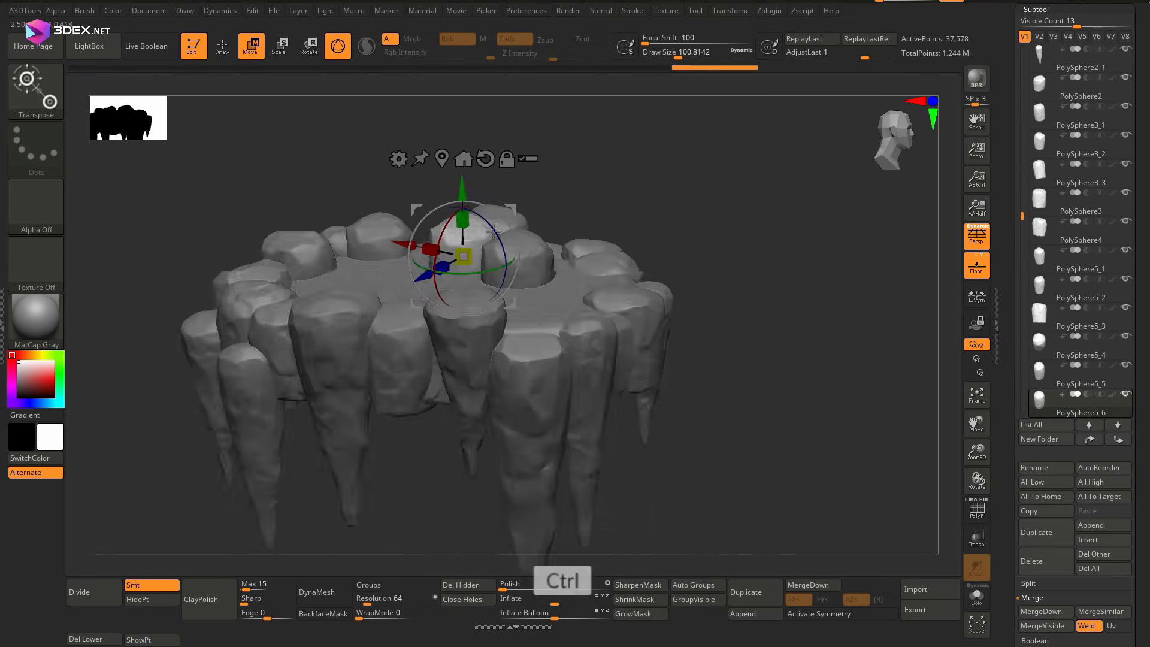
Make three more stump copies and spread them over the slab's interior at varied spots and heights
{"action": "right_click_drag", "start_coordinate": [573, 257], "coordinate": [574, 359]}
{"action": "key", "text": "ctrl+shift+d"}
{"action": "right_click_drag", "start_coordinate": [557, 335], "coordinate": [536, 377], "text": "ctrl"}
{"action": "left_click_drag", "start_coordinate": [523, 277], "coordinate": [580, 326]}
{"action": "right_click_drag", "start_coordinate": [585, 480], "coordinate": [527, 335]}
{"action": "right_click_drag", "start_coordinate": [527, 335], "coordinate": [471, 259], "text": "ctrl"}
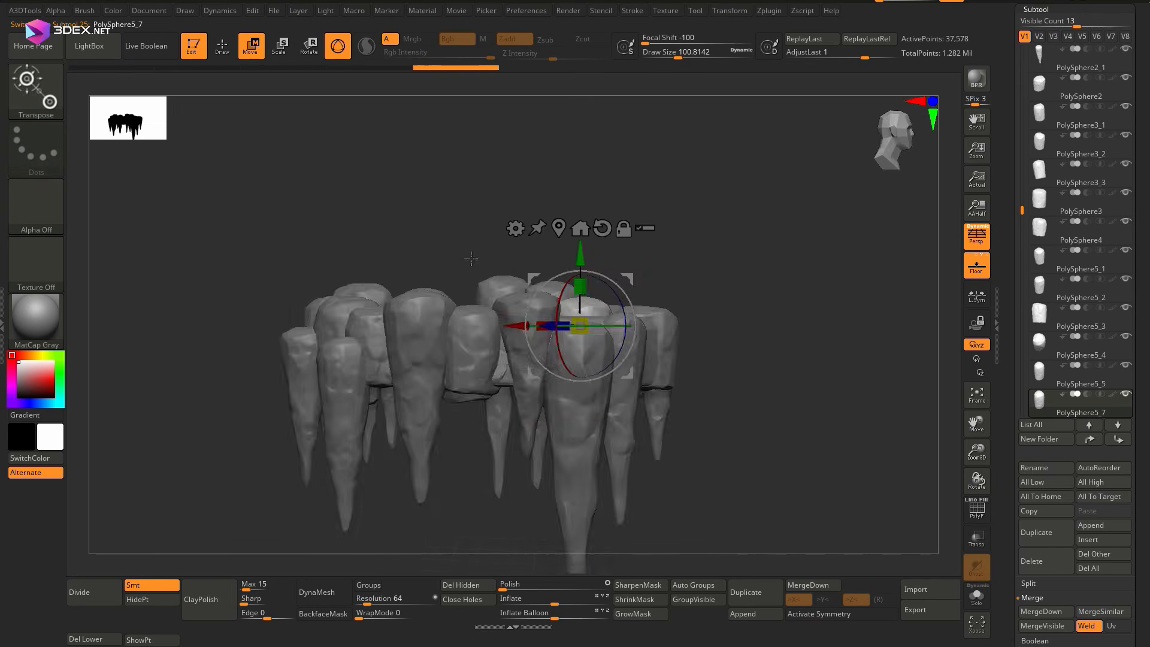
{"action": "right_click_drag", "start_coordinate": [445, 346], "coordinate": [519, 276], "text": "shift"}
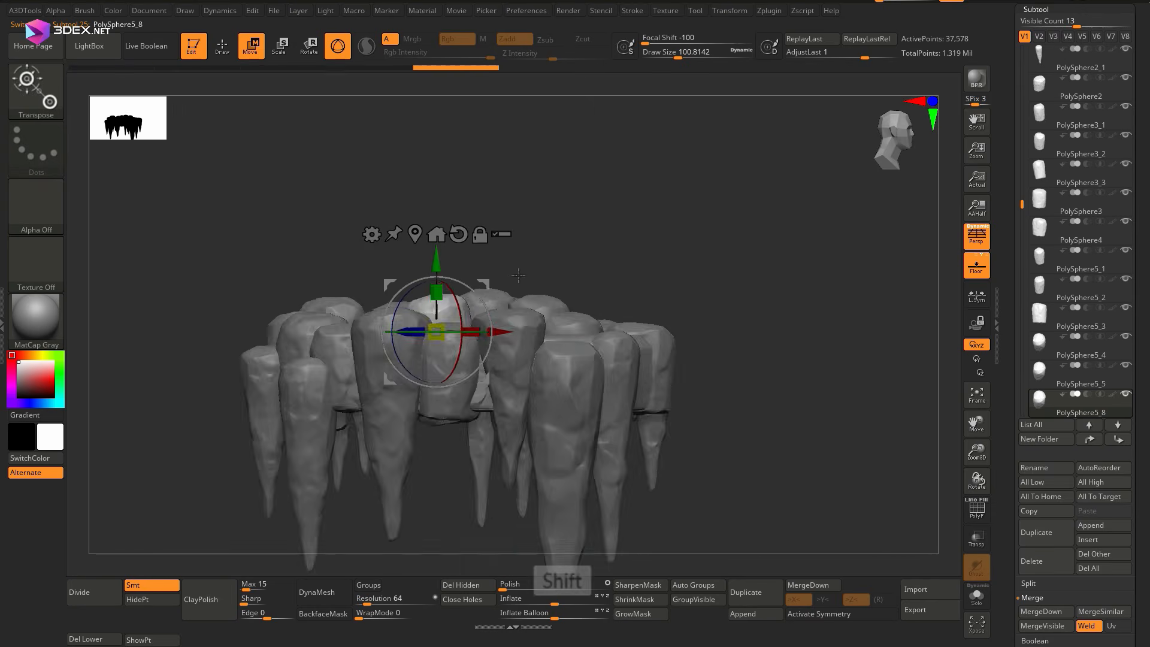
{"action": "right_click_drag", "start_coordinate": [543, 319], "coordinate": [510, 306]}
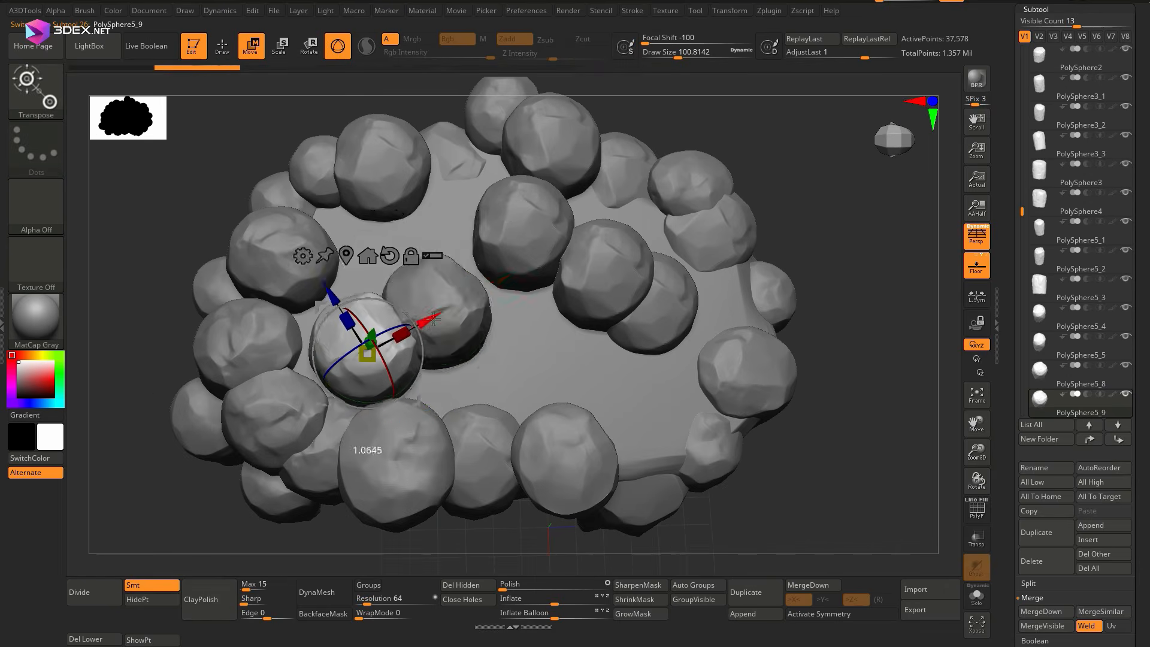
{"action": "right_click_drag", "start_coordinate": [434, 318], "coordinate": [461, 235]}
{"action": "right_click_drag", "start_coordinate": [384, 318], "coordinate": [555, 345]}
{"action": "right_click_drag", "start_coordinate": [418, 323], "coordinate": [491, 299]}
Duplicate the short spike twice, place the copies beneath the slab and rotate one to vary its facing
{"action": "left_click", "coordinate": [561, 204], "text": "alt"}
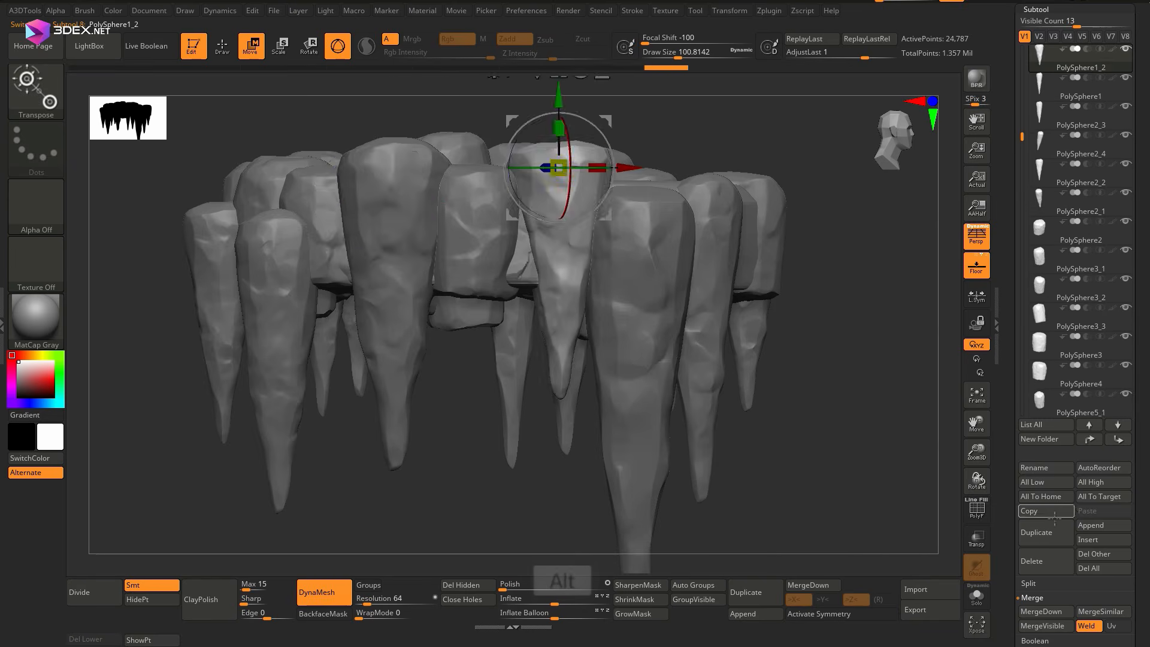
{"action": "key", "text": "ctrl+shift+d"}
{"action": "right_click_drag", "start_coordinate": [480, 384], "coordinate": [437, 336]}
{"action": "left_click_drag", "start_coordinate": [405, 342], "coordinate": [361, 381]}
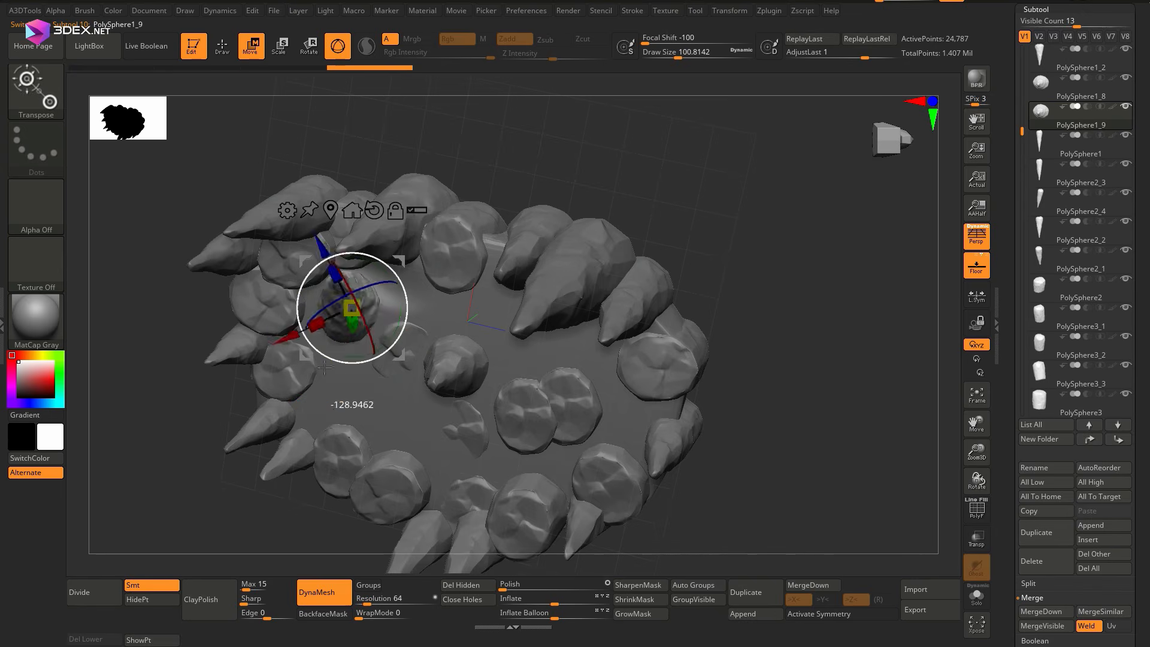
{"action": "right_click_drag", "start_coordinate": [324, 368], "coordinate": [389, 336]}
{"action": "left_click_drag", "start_coordinate": [385, 281], "coordinate": [385, 273]}
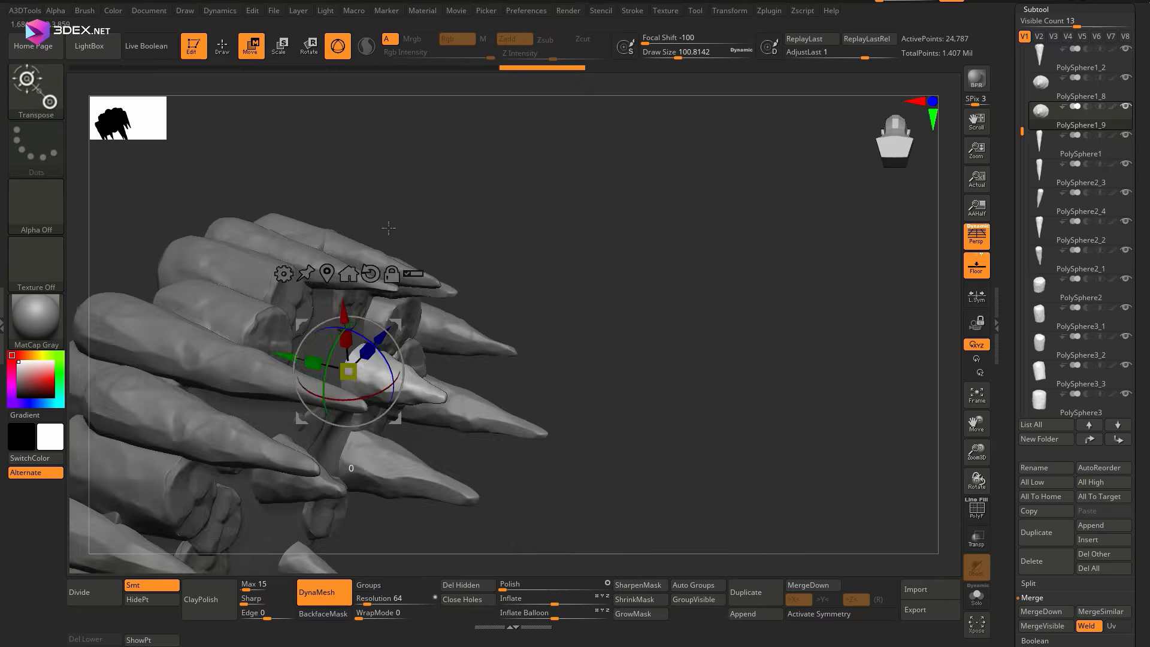
Select the slab and stamp Rock_Surface_01 detail across its underside
{"action": "key", "text": "q"}
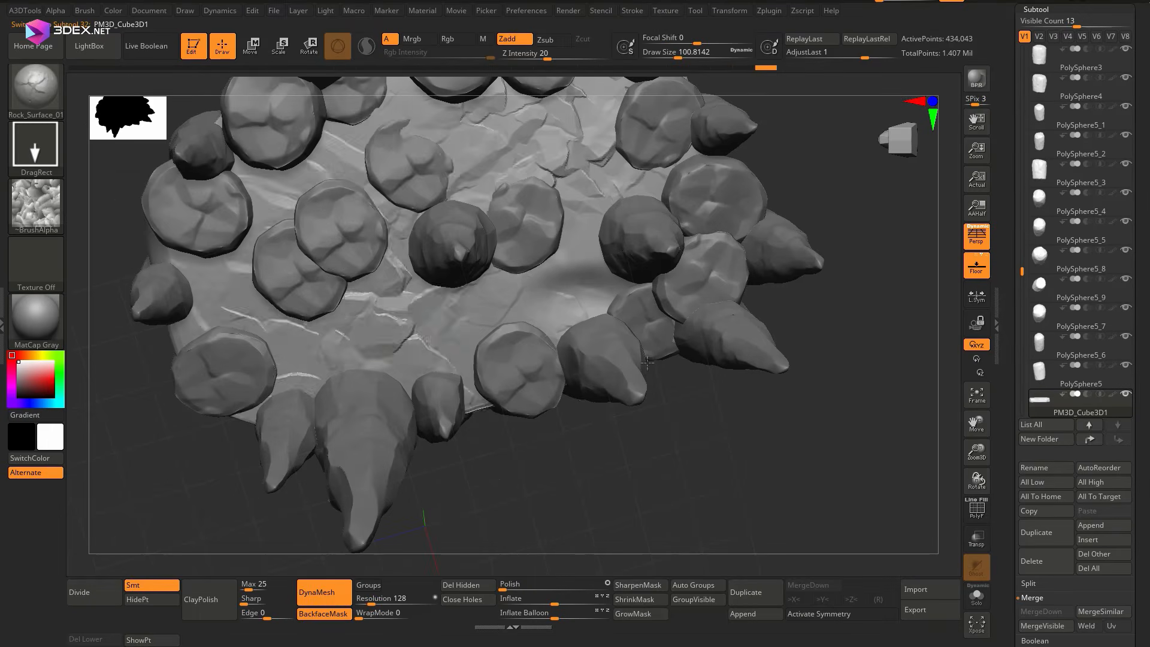
{"action": "left_click_drag", "start_coordinate": [563, 294], "coordinate": [611, 336]}
{"action": "right_click_drag", "start_coordinate": [498, 323], "coordinate": [479, 264]}
{"action": "left_click_drag", "start_coordinate": [515, 311], "coordinate": [558, 354]}
{"action": "right_click_drag", "start_coordinate": [480, 263], "coordinate": [607, 279]}
{"action": "key", "text": "ctrl+z"}
{"action": "key", "text": "ctrl+z"}
{"action": "key", "text": "ctrl+z"}
{"action": "key", "text": "ctrl+z"}
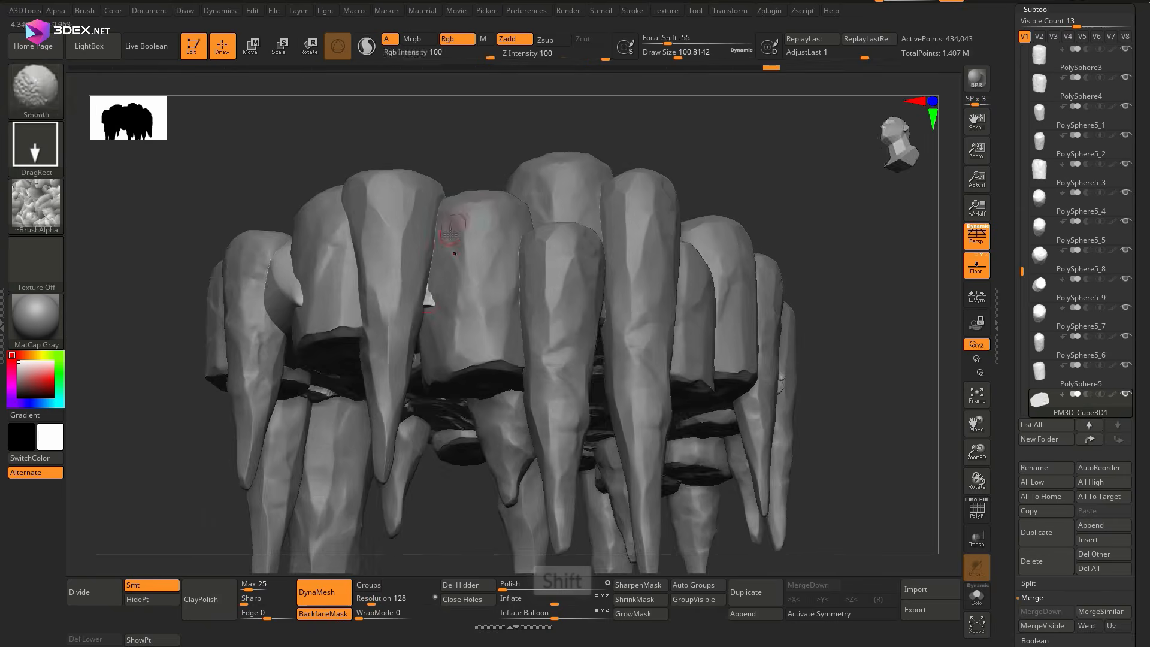
Add Rock_Surface_01 detail to the slab's top and sides at Z Intensity 37, isolating the slab to reach its edges
{"action": "key", "text": "ctrl+shift+z"}
{"action": "key", "text": "ctrl+shift+z"}
{"action": "key", "text": "ctrl+shift+z"}
{"action": "key", "text": "ctrl+shift+z"}
{"action": "key", "text": "ctrl+shift+z"}
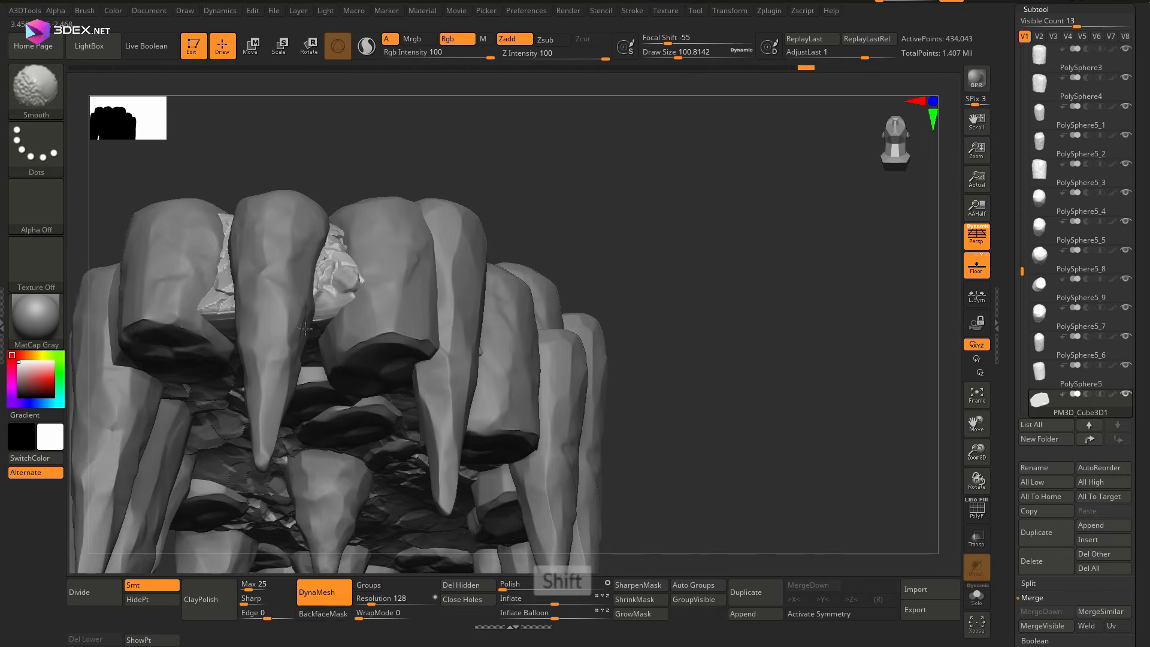
{"action": "key", "text": "ctrl+shift+z"}
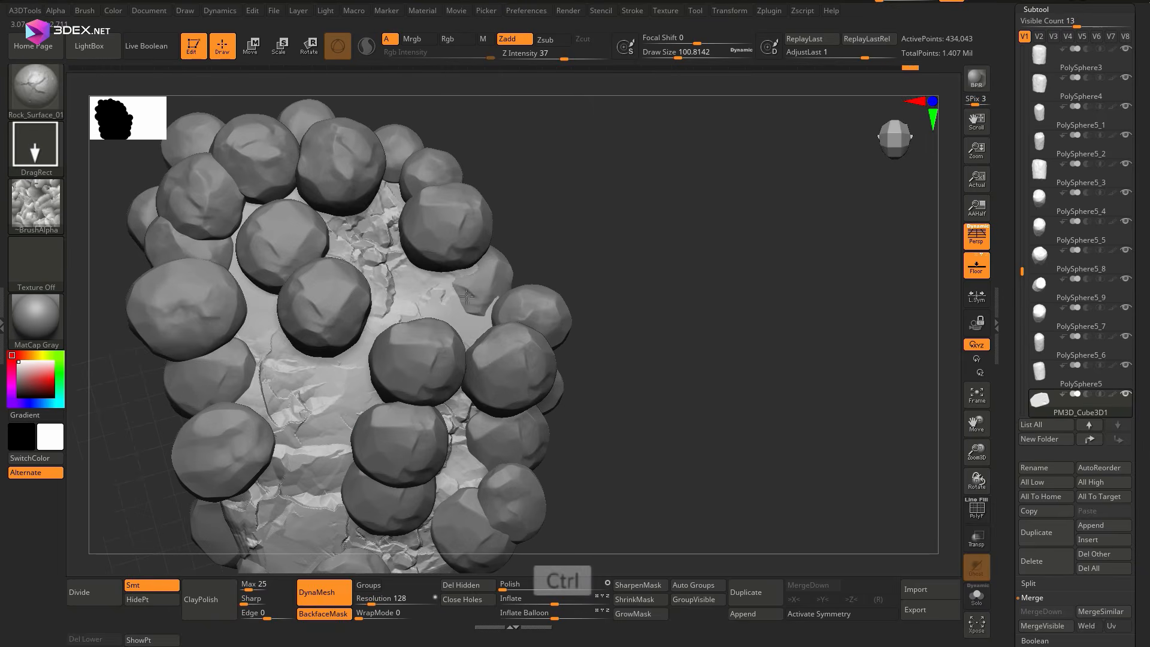
{"action": "mouse_move", "coordinate": [393, 271]}
{"action": "right_mouse_down"}
{"action": "mouse_move", "coordinate": [372, 321]}
{"action": "mouse_move", "coordinate": [963, 542]}
{"action": "right_mouse_up"}
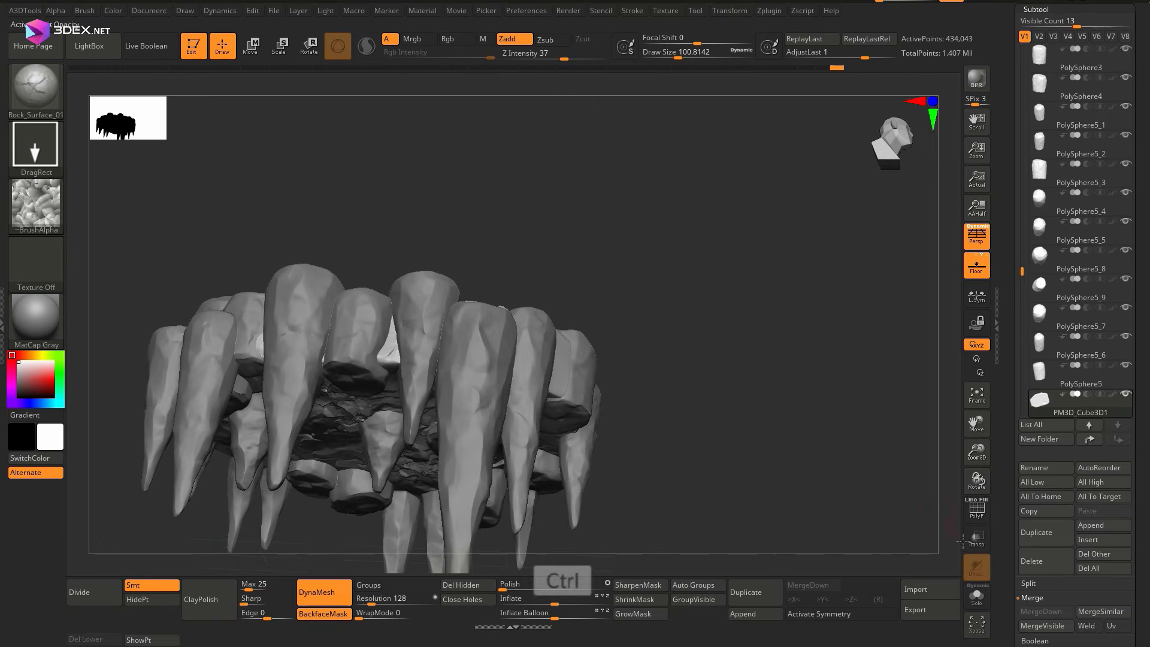
{"action": "key", "text": "ctrl+shift+z"}
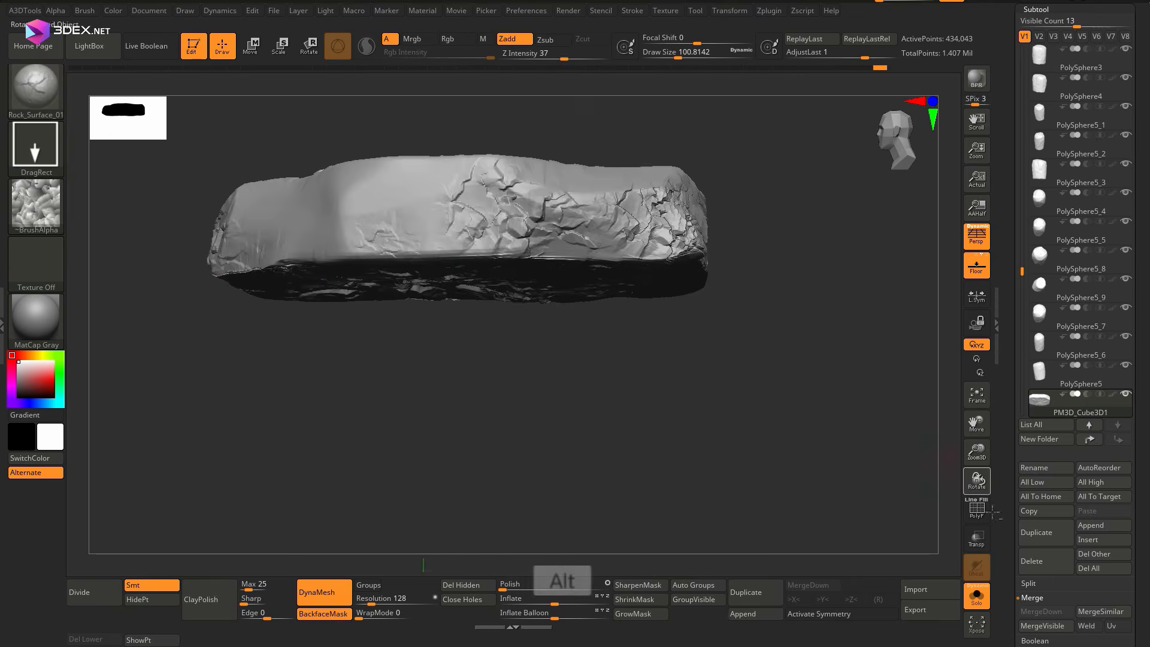
{"action": "left_click", "coordinate": [977, 596]}
Select the TrimDynamic brush and set its draw size to about 140
{"action": "mouse_move", "coordinate": [488, 270]}
{"action": "right_mouse_down", "text": "ctrl"}
{"action": "mouse_move", "coordinate": [449, 295]}
{"action": "mouse_move", "coordinate": [513, 252]}
{"action": "mouse_move", "coordinate": [487, 301]}
{"action": "mouse_move", "coordinate": [498, 250]}
{"action": "right_mouse_up", "text": "ctrl"}
{"action": "left_click", "coordinate": [497, 250], "text": "alt"}
{"action": "key", "text": "b"}
{"action": "left_click", "coordinate": [532, 383]}
{"action": "left_click_drag", "start_coordinate": [503, 227], "coordinate": [521, 270]}
{"action": "mouse_move", "coordinate": [521, 218]}
{"action": "right_mouse_down"}
{"action": "mouse_move", "coordinate": [279, 491]}
{"action": "mouse_move", "coordinate": [280, 336]}
{"action": "mouse_move", "coordinate": [336, 491]}
{"action": "right_mouse_up"}
{"action": "key", "text": "space"}
{"action": "left_click_drag", "start_coordinate": [551, 259], "coordinate": [578, 259]}
Trim flat facets into the tops of the inner stumps with TrimDynamic
{"action": "left_click_drag", "start_coordinate": [486, 269], "coordinate": [539, 299]}
{"action": "right_click_drag", "start_coordinate": [539, 300], "coordinate": [521, 251]}
{"action": "left_click_drag", "start_coordinate": [557, 336], "coordinate": [514, 340]}
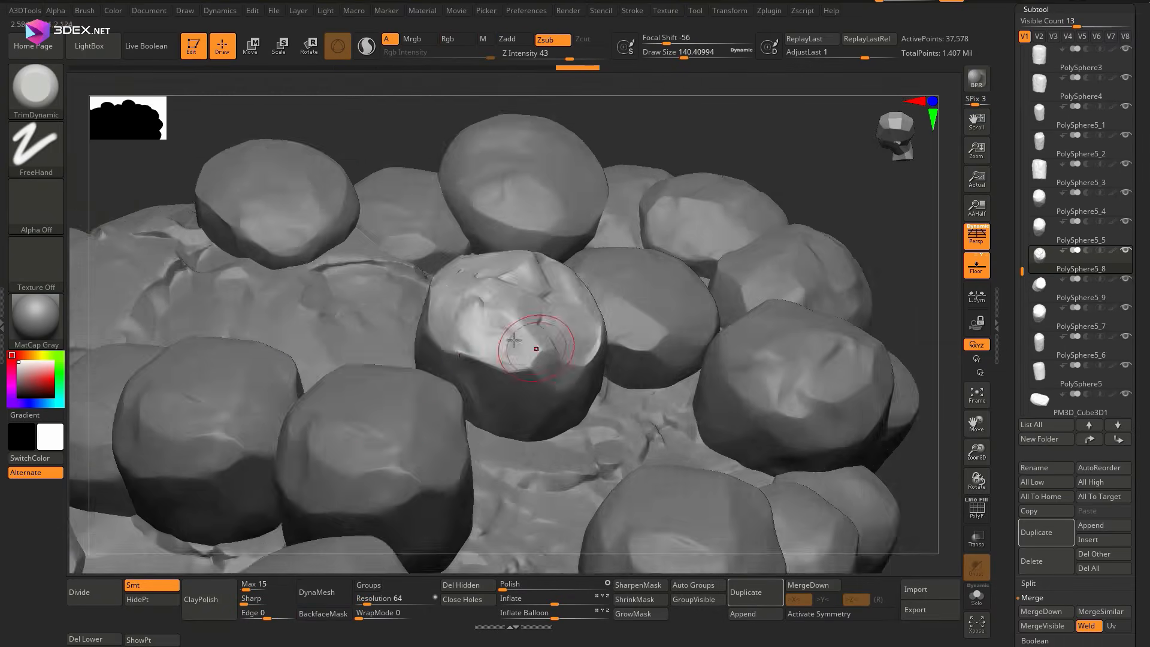
{"action": "left_click", "coordinate": [501, 304], "text": "alt"}
{"action": "mouse_move", "coordinate": [514, 341]}
{"action": "right_mouse_down"}
{"action": "mouse_move", "coordinate": [501, 303]}
{"action": "mouse_move", "coordinate": [568, 396]}
{"action": "mouse_move", "coordinate": [450, 347]}
{"action": "right_mouse_up"}
{"action": "left_click", "coordinate": [450, 347], "text": "alt"}
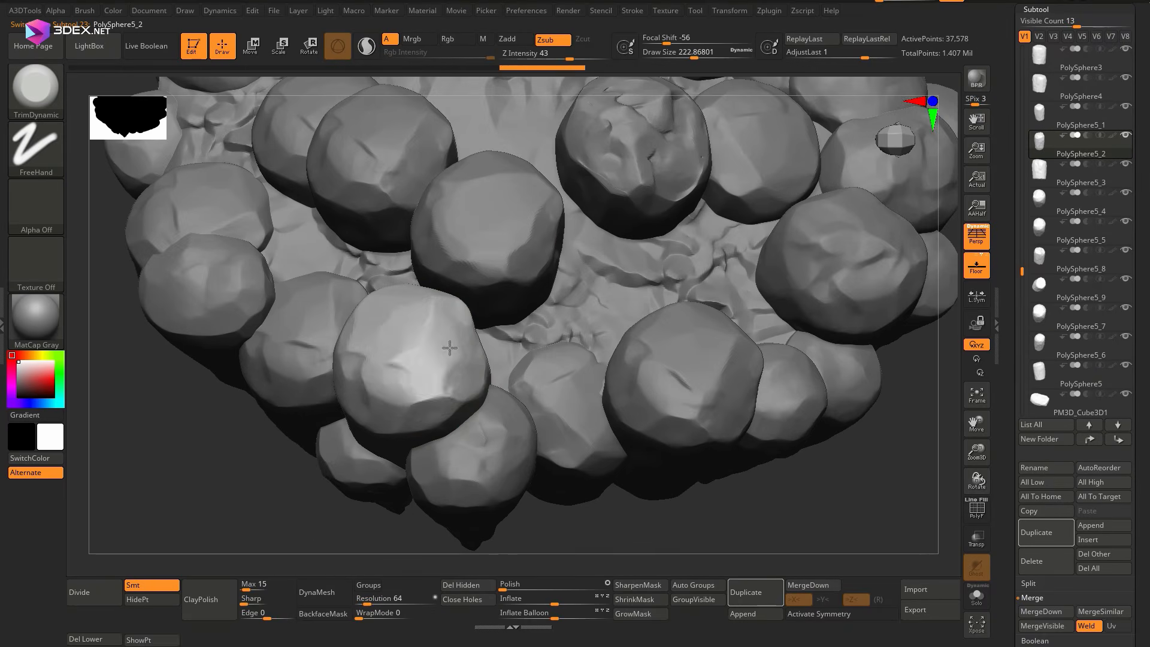
Try a Rock_Surface_01 stamp on the top of an inner stump
{"action": "key", "text": "b"}
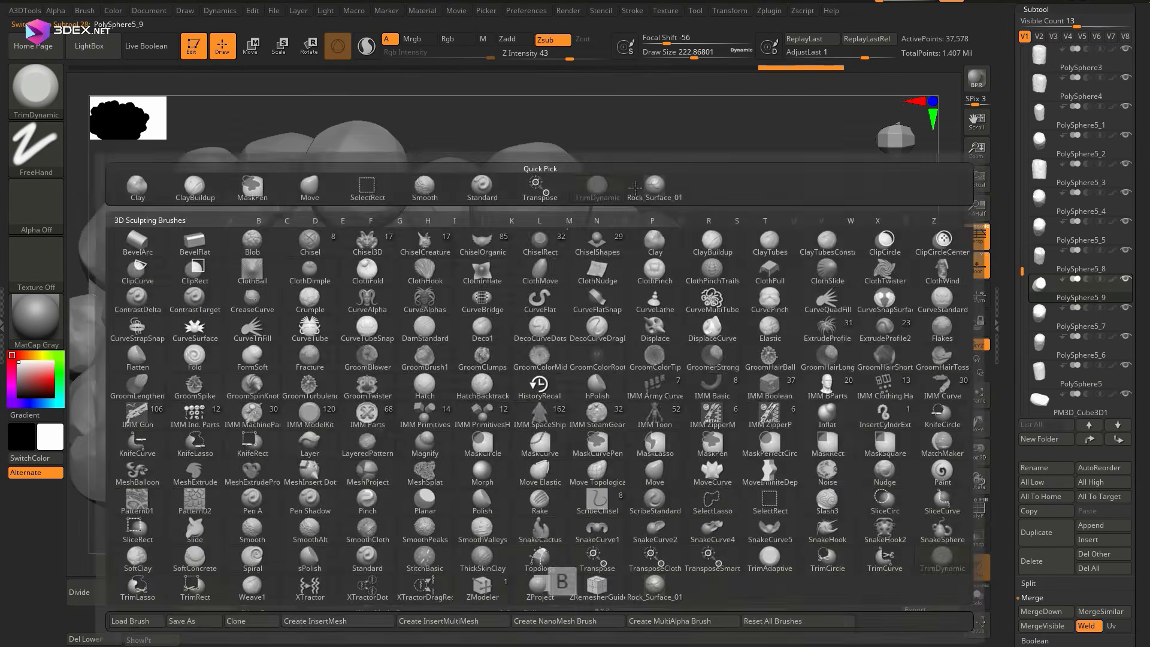
{"action": "left_click", "coordinate": [539, 185]}
{"action": "left_click_drag", "start_coordinate": [563, 333], "coordinate": [593, 365]}
{"action": "key", "text": "ctrl+z"}
{"action": "left_click_drag", "start_coordinate": [802, 383], "coordinate": [806, 353]}
Load the Rock_Surface_06 brush and stamp it onto the stump's top
{"action": "left_click", "coordinate": [89, 46]}
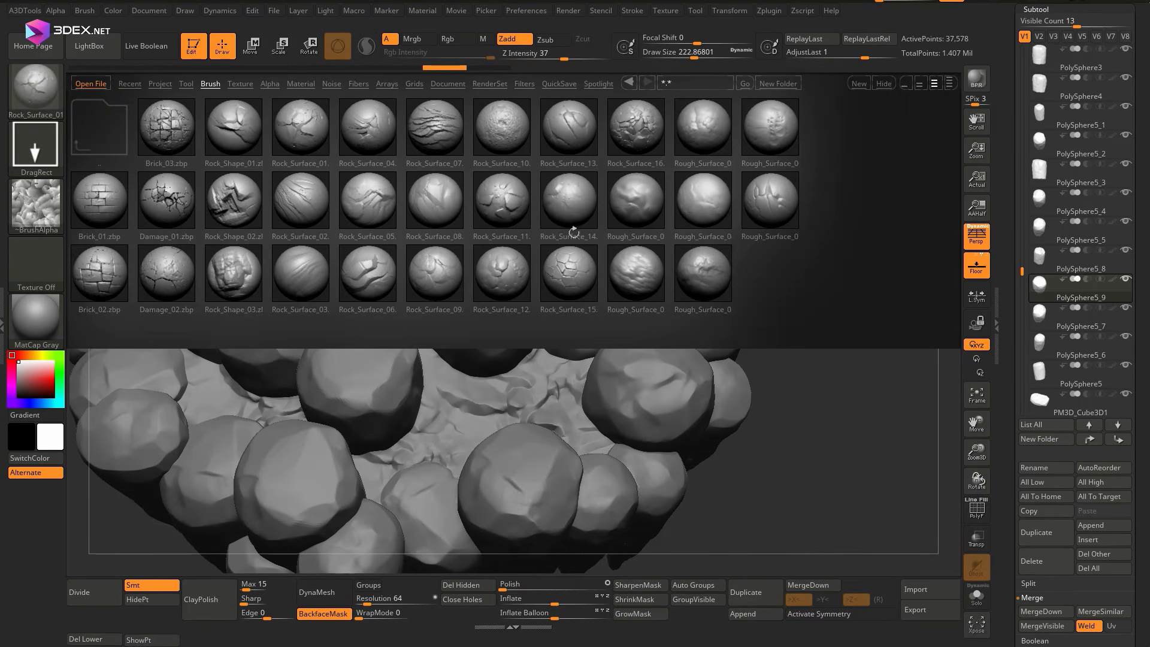
{"action": "double_click", "coordinate": [368, 273]}
{"action": "left_click_drag", "start_coordinate": [473, 300], "coordinate": [475, 262]}
{"action": "mouse_move", "coordinate": [475, 261]}
{"action": "right_mouse_down", "text": "ctrl"}
{"action": "mouse_move", "coordinate": [411, 322]}
{"action": "mouse_move", "coordinate": [413, 384]}
{"action": "right_mouse_up", "text": "ctrl"}
Load the Rock_Surface_05 brush and stamp rock detail onto the tops of several neighbouring stumps
{"action": "left_click", "coordinate": [89, 46]}
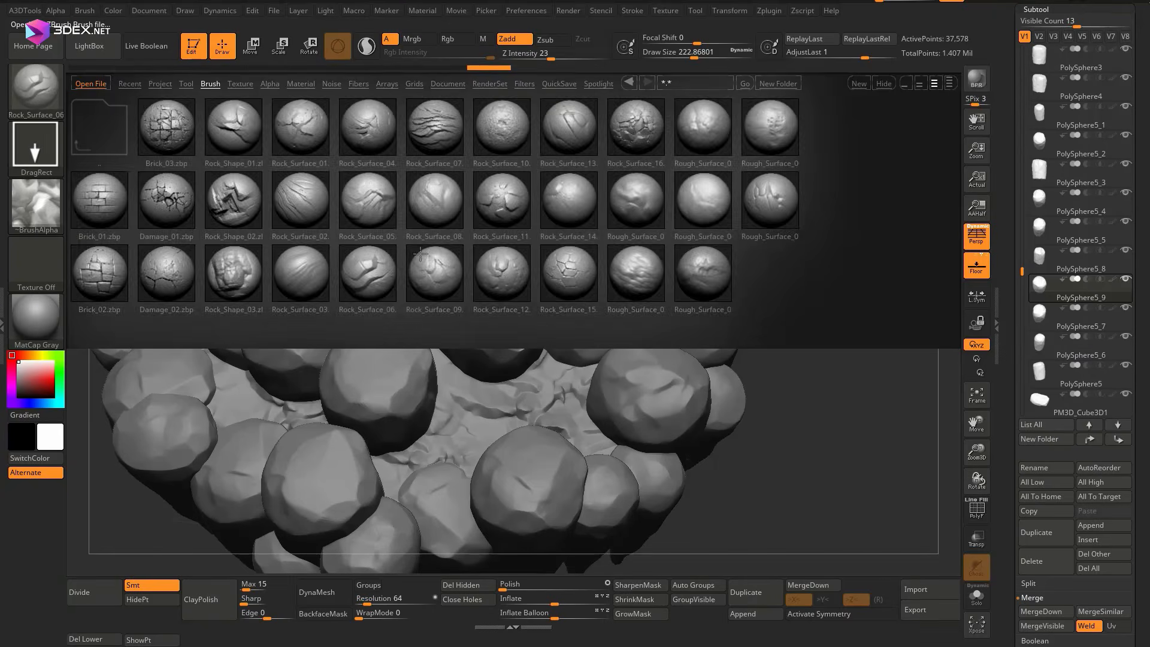
{"action": "double_click", "coordinate": [368, 200]}
{"action": "left_click", "coordinate": [355, 349], "text": "alt"}
{"action": "right_click_drag", "start_coordinate": [355, 349], "coordinate": [324, 300]}
{"action": "left_click", "coordinate": [316, 306], "text": "alt"}
{"action": "left_click", "coordinate": [386, 393], "text": "alt"}
{"action": "right_click_drag", "start_coordinate": [386, 393], "coordinate": [335, 420]}
Stamp Rock_Surface_05 detail onto the remaining stump and spike tops around the slab
{"action": "left_click", "coordinate": [232, 237], "text": "alt"}
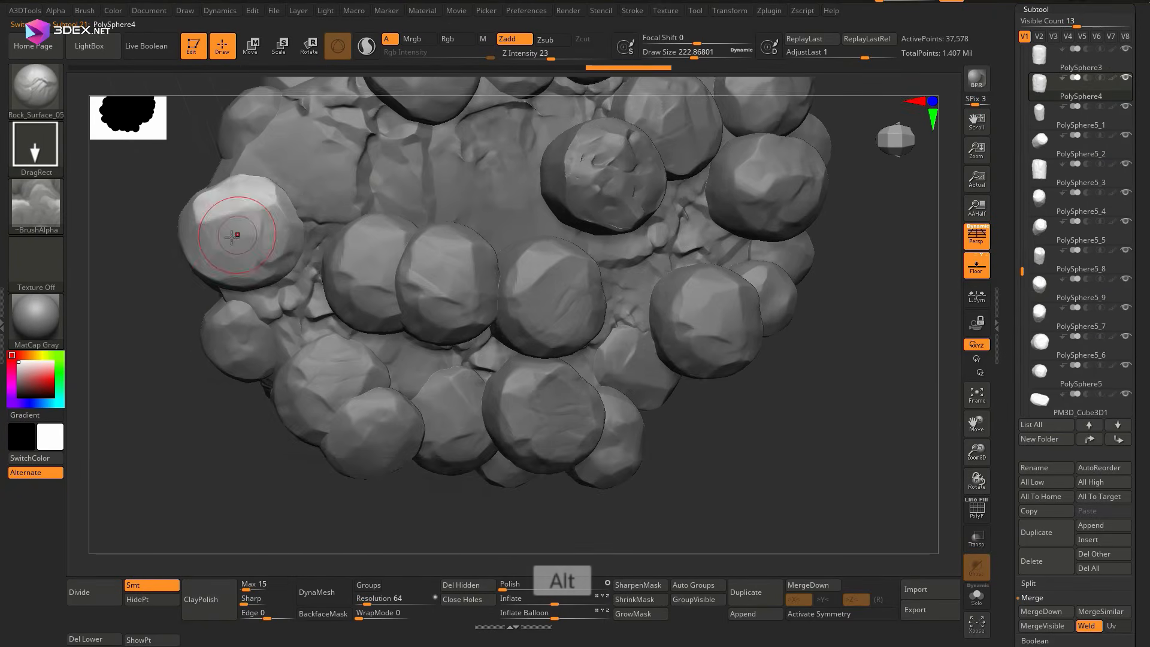
{"action": "right_click_drag", "start_coordinate": [231, 237], "coordinate": [137, 365], "text": "alt"}
{"action": "left_click", "coordinate": [321, 185], "text": "alt"}
{"action": "left_click", "coordinate": [624, 223], "text": "alt"}
{"action": "right_click_drag", "start_coordinate": [624, 224], "coordinate": [419, 240], "text": "alt"}
{"action": "left_click", "coordinate": [497, 420], "text": "alt"}
{"action": "right_click_drag", "start_coordinate": [497, 420], "coordinate": [425, 330]}
{"action": "right_click_drag", "start_coordinate": [425, 330], "coordinate": [399, 375], "text": "ctrl"}
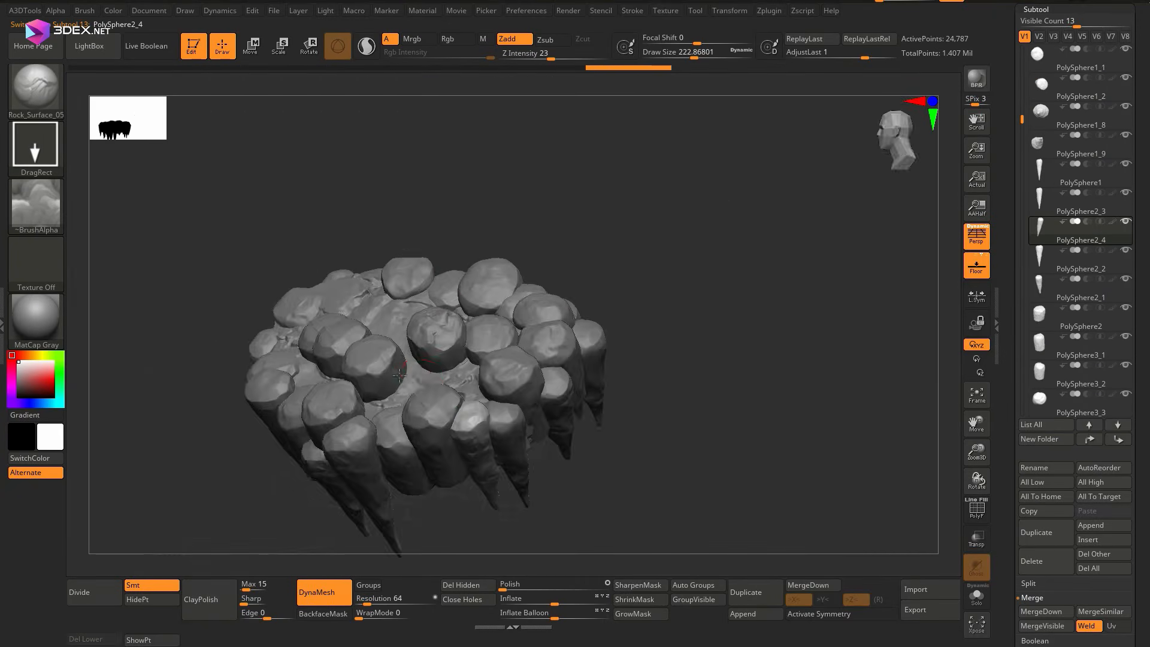
Select a stump showing beneath the slab and adjust its scale
{"action": "right_click_drag", "start_coordinate": [444, 295], "coordinate": [414, 353], "text": "ctrl"}
{"action": "left_click", "coordinate": [318, 371], "text": "alt"}
{"action": "key", "text": "ctrl+shift+d"}
{"action": "mouse_move", "coordinate": [413, 354]}
{"action": "right_mouse_down"}
{"action": "mouse_move", "coordinate": [336, 372]}
{"action": "mouse_move", "coordinate": [286, 279]}
{"action": "right_mouse_up"}
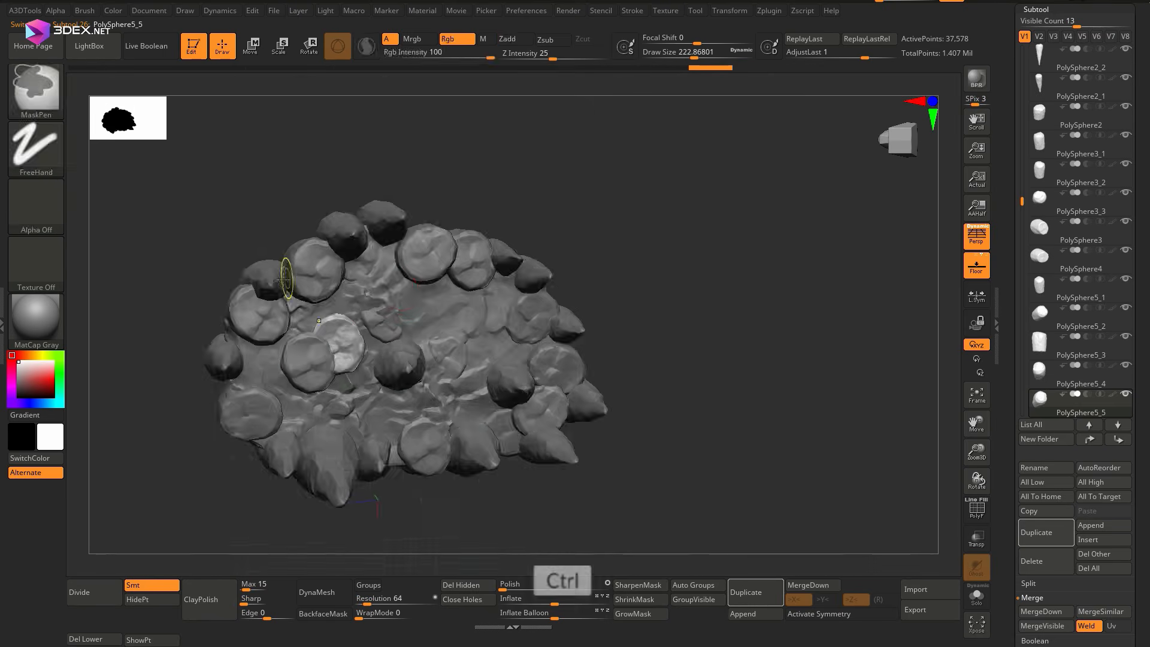
{"action": "left_click", "coordinate": [493, 230], "text": "alt"}
{"action": "key", "text": "e"}
{"action": "right_click_drag", "start_coordinate": [417, 332], "coordinate": [436, 244], "text": "alt"}
Duplicate the central spike under the slab, move the copy to an empty part of the underside and adjust it
{"action": "left_click", "coordinate": [405, 267], "text": "alt"}
{"action": "key", "text": "ctrl+shift+d"}
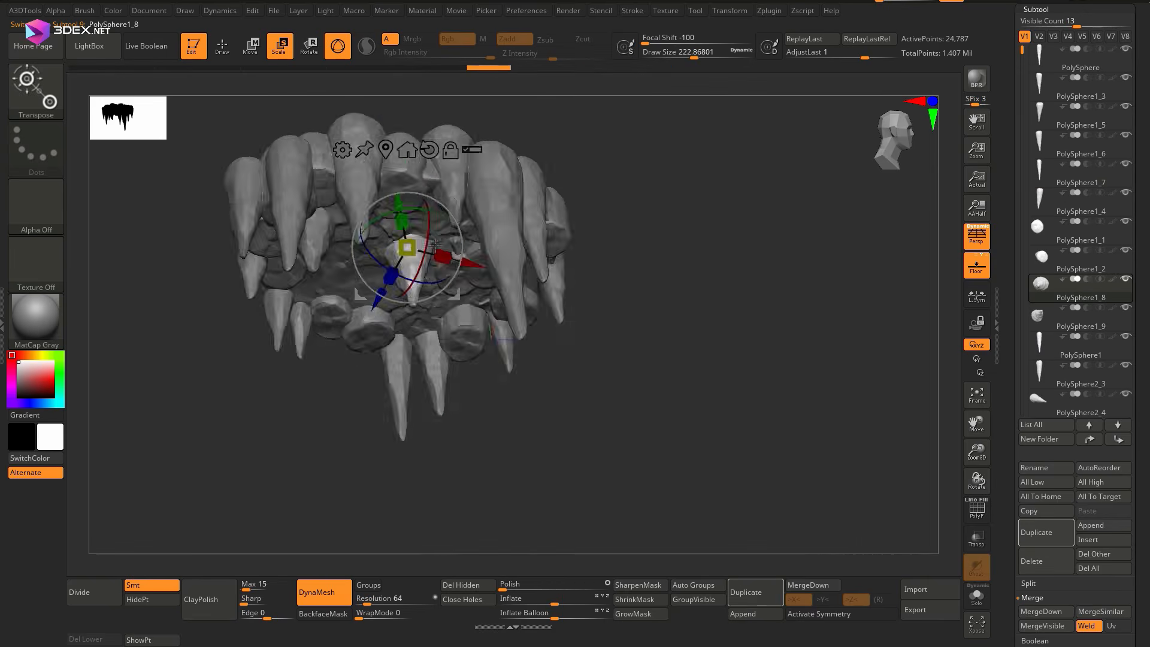
{"action": "right_click_drag", "start_coordinate": [391, 338], "coordinate": [420, 258]}
{"action": "left_click_drag", "start_coordinate": [532, 398], "coordinate": [393, 401]}
{"action": "key", "text": "ctrl+shift+d"}
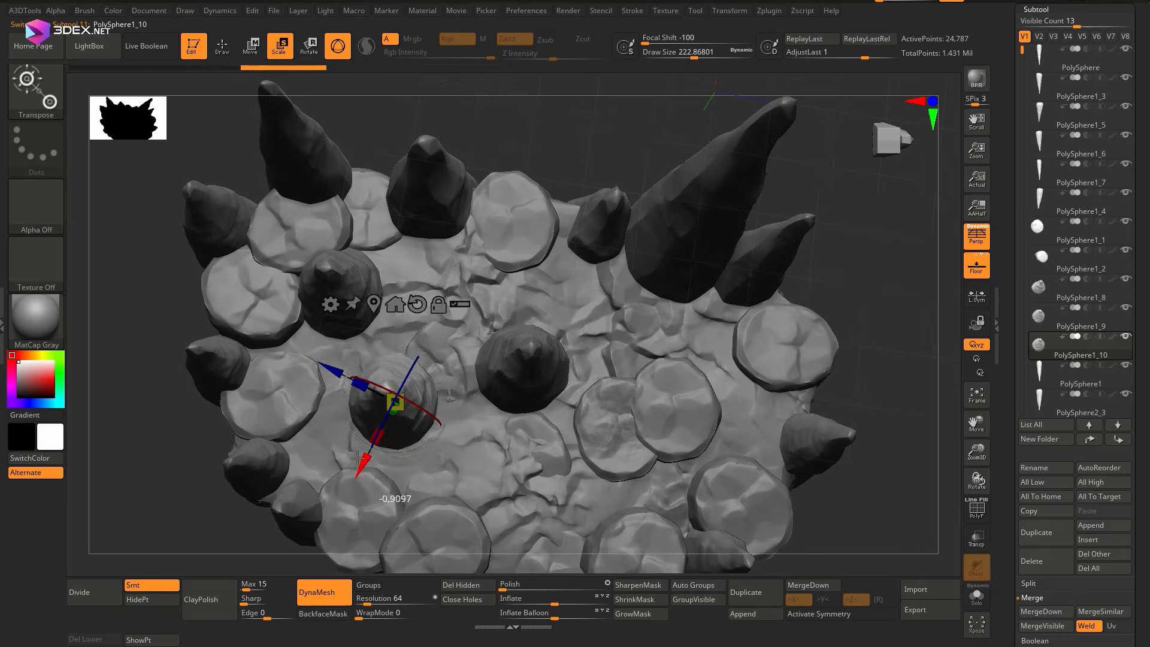
{"action": "right_click_drag", "start_coordinate": [393, 401], "coordinate": [400, 455], "text": "ctrl"}
{"action": "left_click_drag", "start_coordinate": [411, 390], "coordinate": [400, 384]}
{"action": "right_click_drag", "start_coordinate": [400, 383], "coordinate": [413, 335], "text": "ctrl"}
{"action": "right_click_drag", "start_coordinate": [413, 335], "coordinate": [516, 259]}
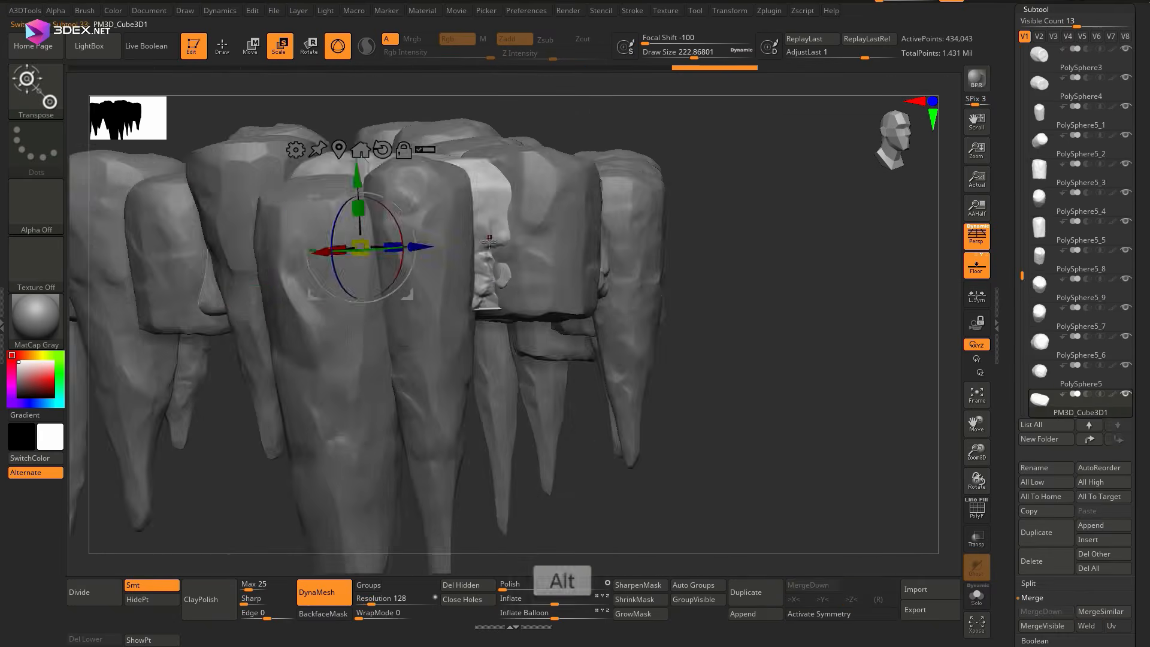
Smooth the slab's exposed side between the stumps with the TrimDynamic brush
{"action": "key", "text": "b"}
{"action": "key", "text": "t"}
{"action": "key", "text": "d"}
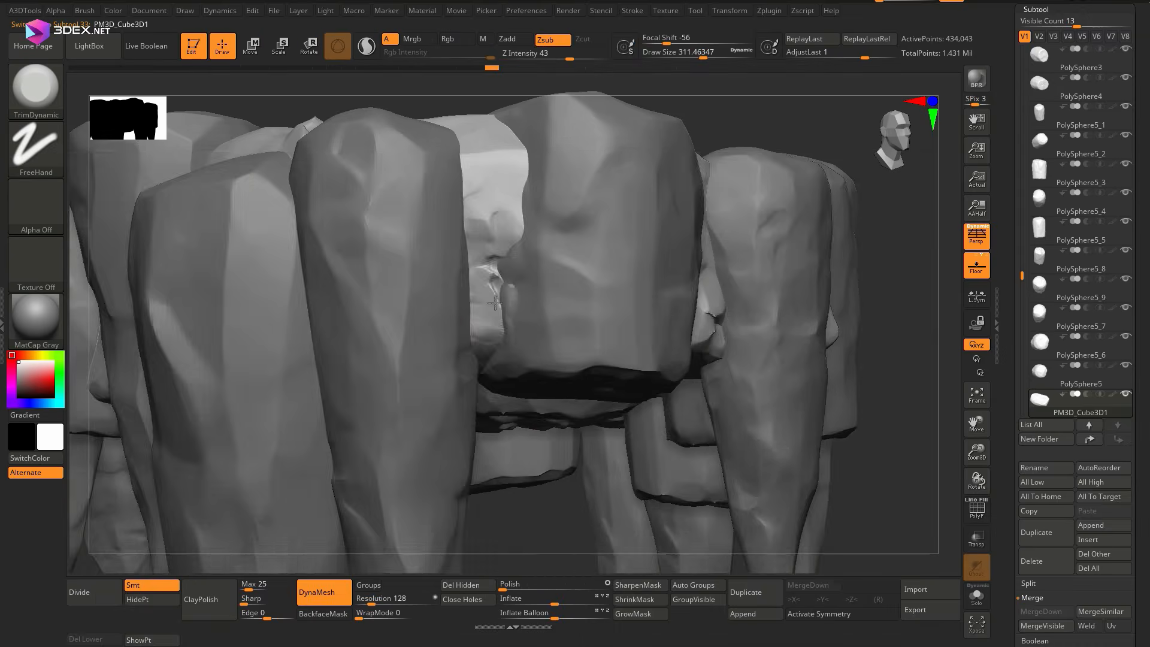
{"action": "right_click_drag", "start_coordinate": [574, 276], "coordinate": [558, 294], "text": "ctrl"}
{"action": "right_click_drag", "start_coordinate": [557, 294], "coordinate": [584, 299]}
Trim facets into the short outer stump and set the TrimDynamic draw size to about 172
{"action": "left_click", "coordinate": [592, 240], "text": "alt"}
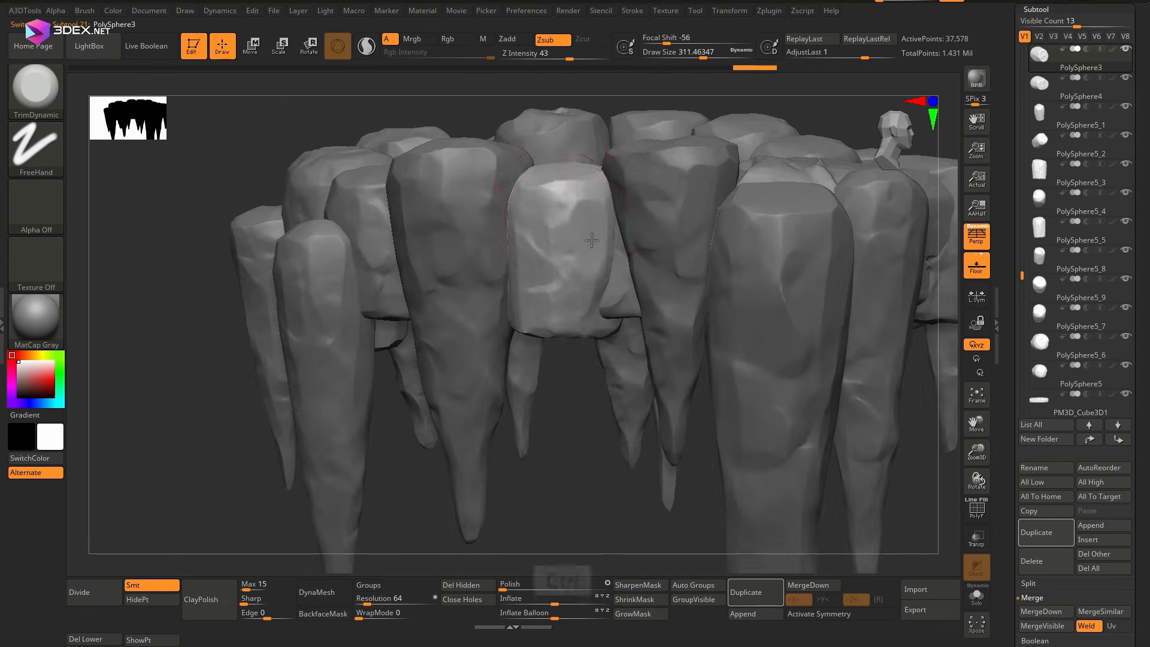
{"action": "mouse_move", "coordinate": [559, 165]}
{"action": "right_mouse_down"}
{"action": "mouse_move", "coordinate": [537, 322]}
{"action": "mouse_move", "coordinate": [557, 263]}
{"action": "right_mouse_up"}
{"action": "left_click", "coordinate": [590, 226], "text": "alt"}
{"action": "key", "text": "space"}
{"action": "left_click_drag", "start_coordinate": [584, 258], "coordinate": [569, 258]}
Trim flat facets into the neighbouring outer stumps and spikes
{"action": "right_click_drag", "start_coordinate": [569, 252], "coordinate": [469, 205]}
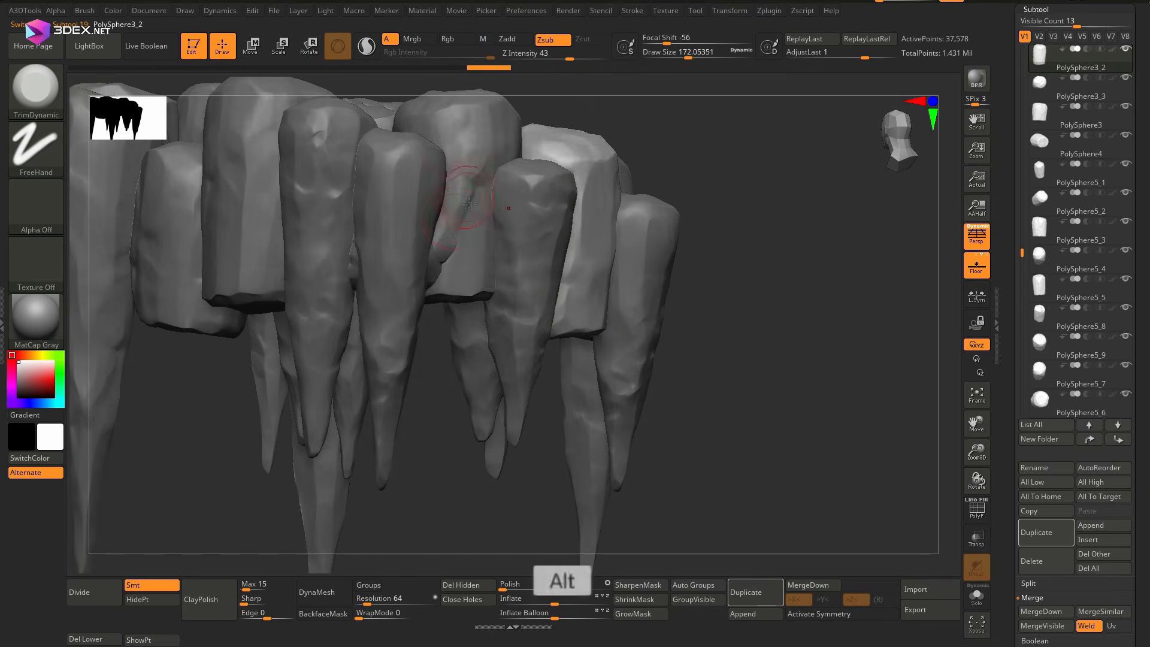
{"action": "right_click_drag", "start_coordinate": [484, 248], "coordinate": [448, 204], "text": "ctrl"}
{"action": "left_click", "coordinate": [411, 243], "text": "alt"}
{"action": "left_click", "coordinate": [341, 274], "text": "alt"}
{"action": "mouse_move", "coordinate": [340, 275]}
{"action": "right_mouse_down"}
{"action": "mouse_move", "coordinate": [416, 231]}
{"action": "mouse_move", "coordinate": [359, 236]}
{"action": "mouse_move", "coordinate": [262, 146]}
{"action": "right_mouse_up"}
Load the Rock_Surface_08 brush and stamp it onto a hanging spike
{"action": "key", "text": "comma"}
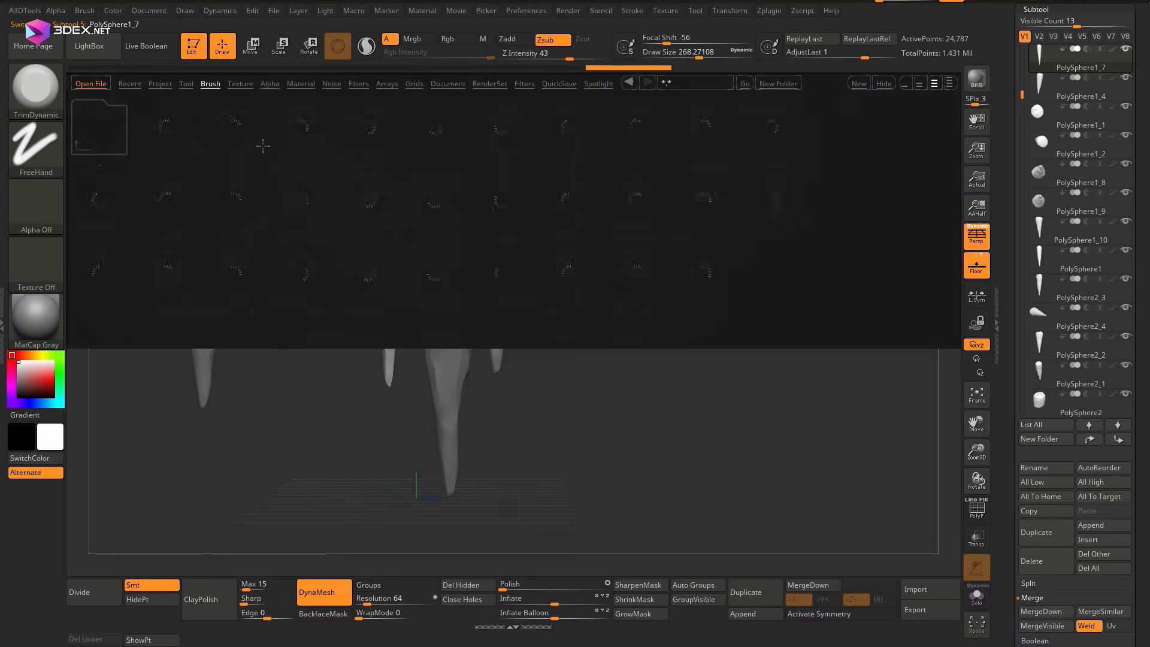
{"action": "double_click", "coordinate": [435, 199]}
{"action": "right_click_drag", "start_coordinate": [443, 270], "coordinate": [493, 341], "text": "ctrl"}
{"action": "left_click", "coordinate": [493, 342], "text": "alt"}
Load the Rough_Surface_05 brush and stamp rough texture onto the tallest spike
{"action": "key", "text": "comma"}
{"action": "double_click", "coordinate": [703, 273]}
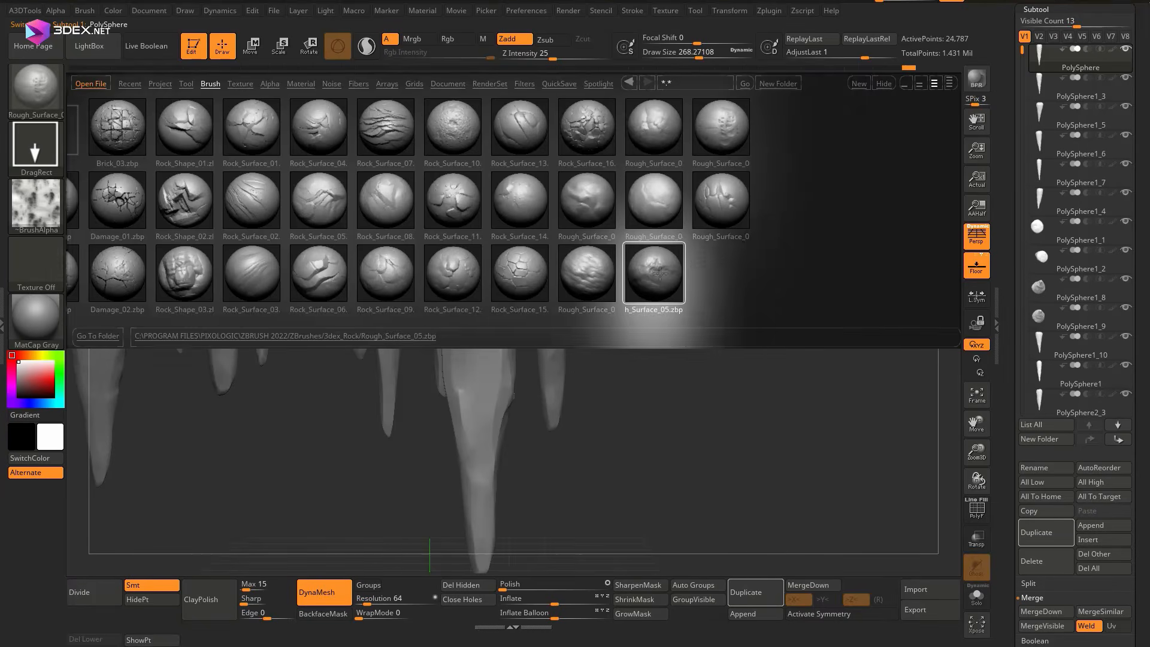
{"action": "mouse_move", "coordinate": [509, 246]}
{"action": "right_mouse_down", "text": "ctrl"}
{"action": "mouse_move", "coordinate": [459, 228]}
{"action": "mouse_move", "coordinate": [495, 239]}
{"action": "mouse_move", "coordinate": [480, 180]}
{"action": "mouse_move", "coordinate": [467, 240]}
{"action": "right_mouse_up", "text": "ctrl"}
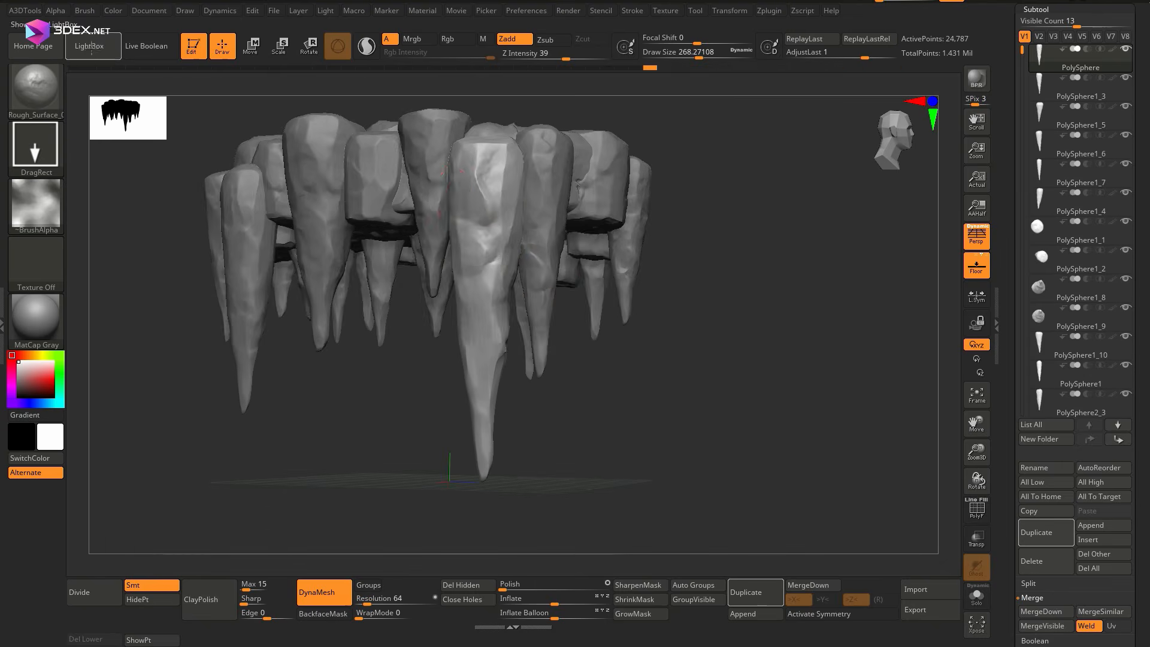
Load the Damage_02 brush and stamp cracks onto the tallest spike
{"action": "key", "text": "comma"}
{"action": "double_click", "coordinate": [166, 273]}
{"action": "left_click_drag", "start_coordinate": [482, 312], "coordinate": [488, 376]}
{"action": "mouse_move", "coordinate": [489, 376]}
{"action": "right_mouse_down", "text": "ctrl"}
{"action": "mouse_move", "coordinate": [455, 251]}
{"action": "mouse_move", "coordinate": [480, 335]}
{"action": "right_mouse_up", "text": "ctrl"}
Load the Orb_Slash04 brush from its brush folder and stamp slash marks onto the tallest spike
{"action": "key", "text": "comma"}
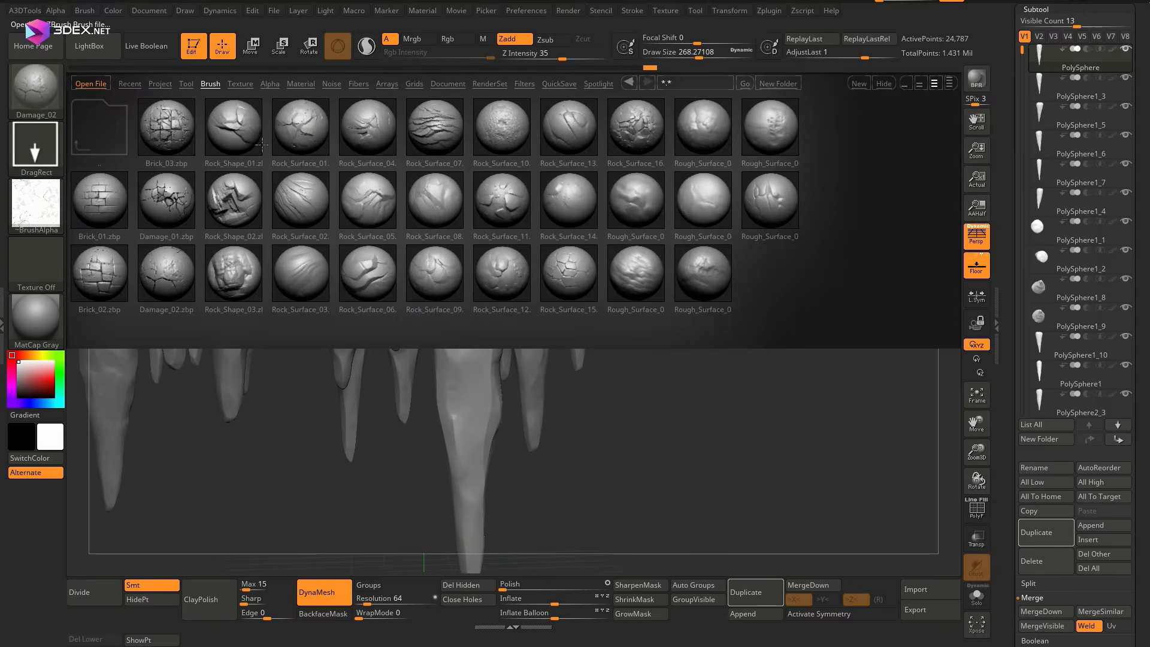
{"action": "double_click", "coordinate": [99, 127]}
{"action": "double_click", "coordinate": [905, 202]}
{"action": "double_click", "coordinate": [502, 200]}
{"action": "left_click_drag", "start_coordinate": [476, 276], "coordinate": [487, 383]}
{"action": "mouse_move", "coordinate": [487, 383]}
{"action": "right_mouse_down", "text": "ctrl"}
{"action": "mouse_move", "coordinate": [515, 290]}
{"action": "mouse_move", "coordinate": [437, 247]}
{"action": "mouse_move", "coordinate": [481, 204]}
{"action": "mouse_move", "coordinate": [474, 288]}
{"action": "right_mouse_up", "text": "ctrl"}
Merge the tallest spike down with the three spike subtools below it, accepting each merge
{"action": "left_click_drag", "start_coordinate": [1143, 491], "coordinate": [1144, 441]}
{"action": "left_click", "coordinate": [1044, 568]}
{"action": "left_click", "coordinate": [936, 595]}
{"action": "left_click", "coordinate": [1044, 568]}
{"action": "left_click", "coordinate": [936, 597]}
{"action": "left_click", "coordinate": [1045, 569]}
{"action": "left_click", "coordinate": [936, 598]}
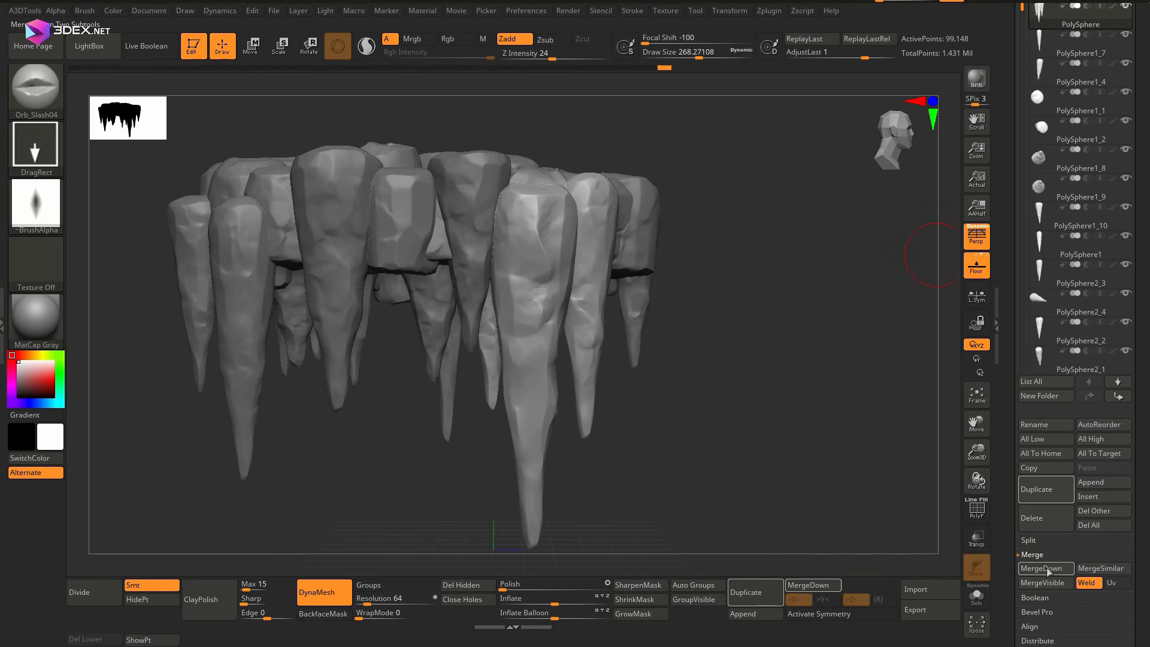
Merge the active spike subtool down through all remaining subtools, including PM3D_Cube3D1, accepting each merge until one subtool remains
{"action": "left_click", "coordinate": [1047, 570]}
{"action": "left_click", "coordinate": [936, 598]}
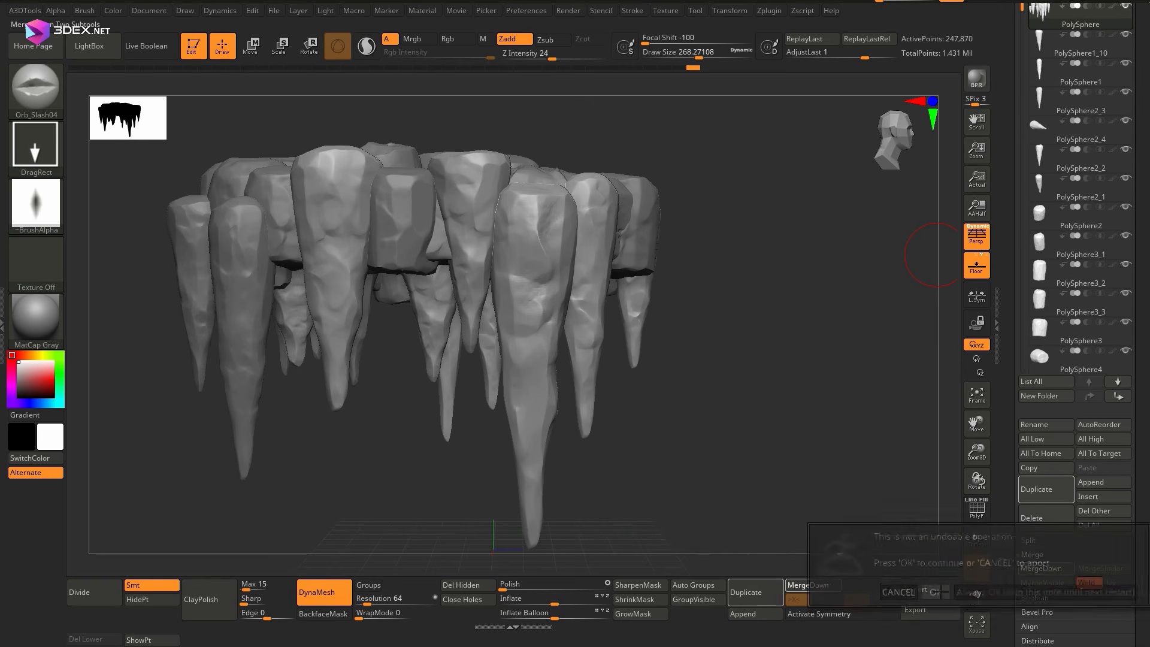
{"action": "left_click", "coordinate": [1064, 568]}
{"action": "left_click", "coordinate": [936, 598]}
{"action": "left_click", "coordinate": [1045, 569]}
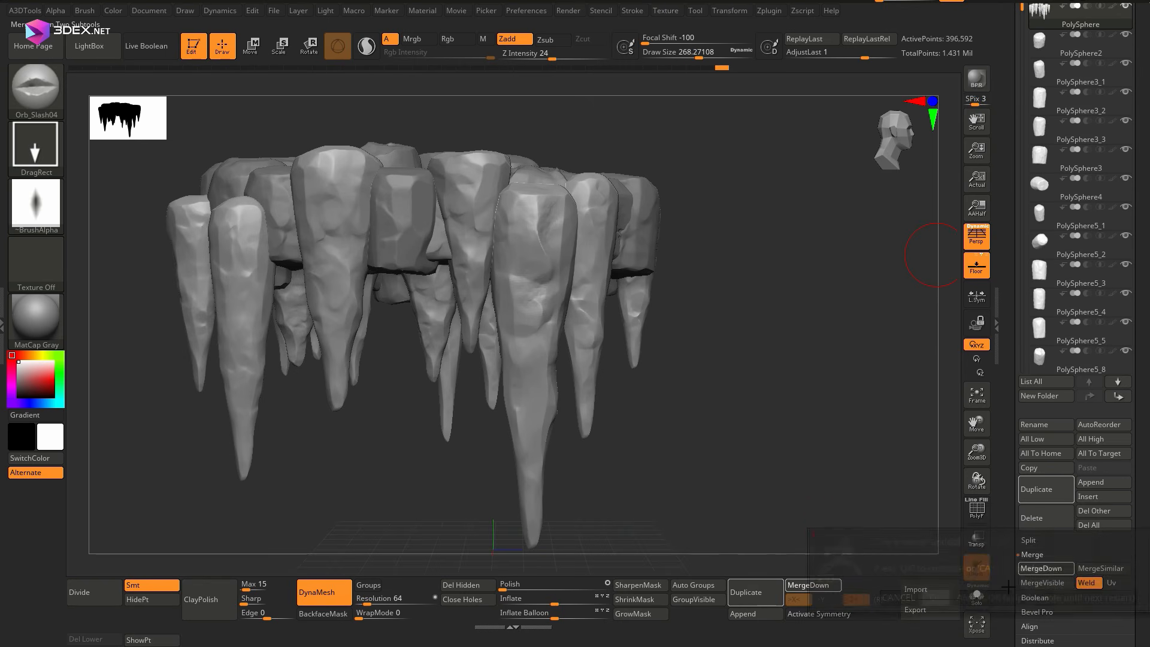
{"action": "left_click", "coordinate": [936, 589]}
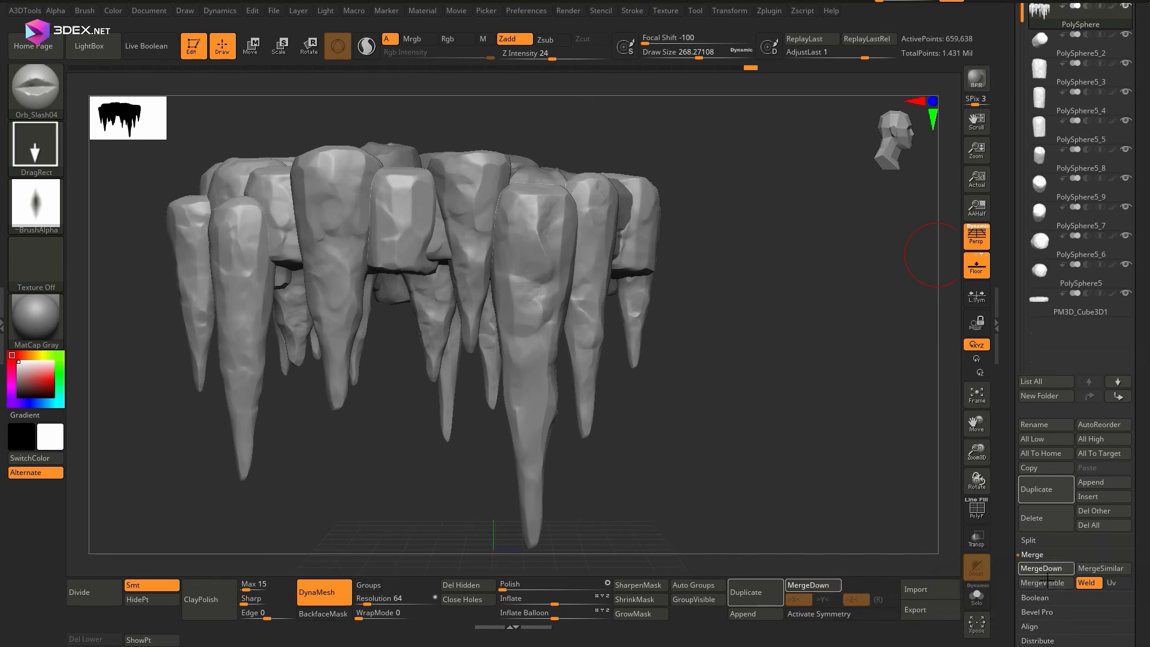
{"action": "left_click", "coordinate": [1046, 569]}
{"action": "left_click", "coordinate": [936, 595]}
{"action": "left_click", "coordinate": [935, 599]}
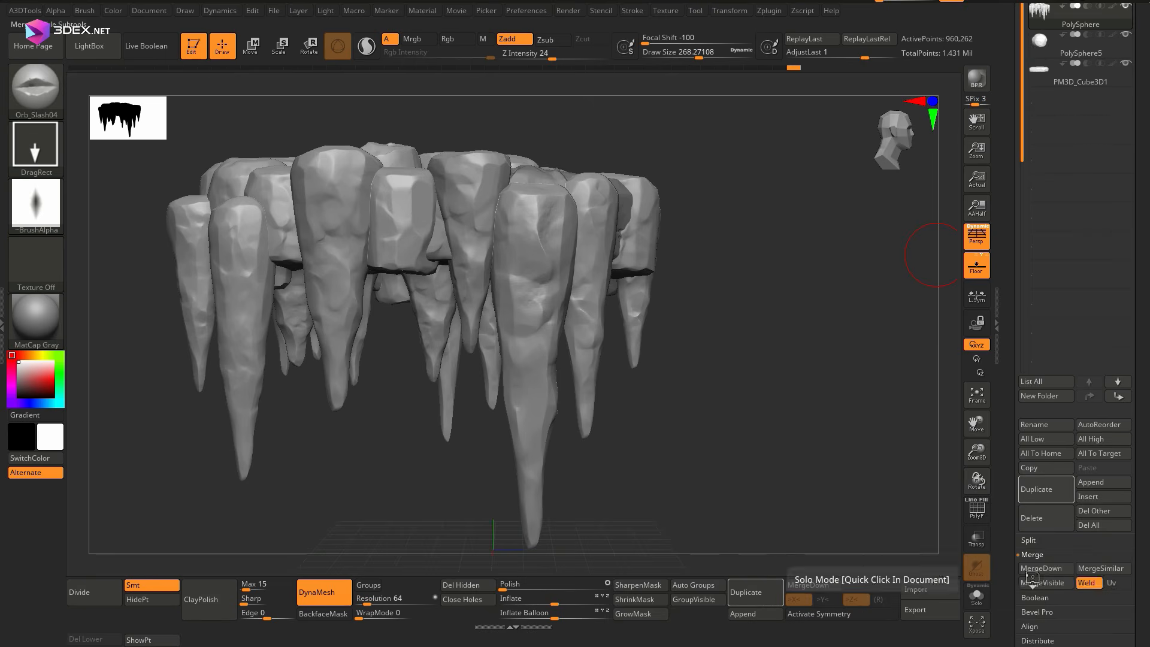
{"action": "left_click", "coordinate": [1045, 568]}
{"action": "left_click", "coordinate": [936, 599]}
Rename the merged subtool as stalactite_high
{"action": "right_click_drag", "start_coordinate": [710, 236], "coordinate": [635, 251]}
{"action": "right_click_drag", "start_coordinate": [635, 252], "coordinate": [396, 311], "text": "alt"}
{"action": "mouse_move", "coordinate": [395, 312]}
{"action": "right_mouse_down", "text": "ctrl"}
{"action": "mouse_move", "coordinate": [382, 243]}
{"action": "mouse_move", "coordinate": [419, 383]}
{"action": "right_mouse_up", "text": "ctrl"}
{"action": "mouse_move", "coordinate": [420, 383]}
{"action": "right_mouse_down"}
{"action": "mouse_move", "coordinate": [527, 335]}
{"action": "mouse_move", "coordinate": [526, 249]}
{"action": "mouse_move", "coordinate": [530, 265]}
{"action": "right_mouse_up"}
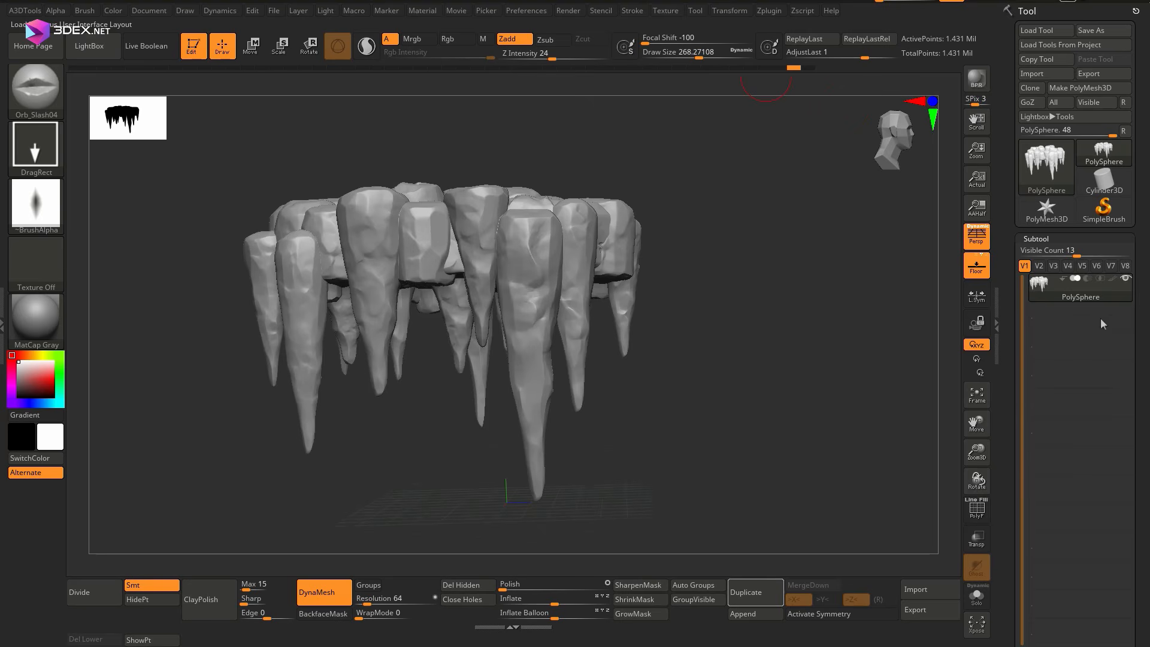
{"action": "type", "text": "stalactite_high"}
{"action": "key", "text": "Return"}
Activate the Move brush and export the stalactite_high subtool in FBX format
{"action": "mouse_move", "coordinate": [677, 252]}
{"action": "right_mouse_down"}
{"action": "mouse_move", "coordinate": [563, 294]}
{"action": "mouse_move", "coordinate": [647, 239]}
{"action": "right_mouse_up"}
{"action": "key", "text": "b"}
{"action": "key", "text": "m"}
{"action": "key", "text": "v"}
{"action": "left_click", "coordinate": [852, 70]}
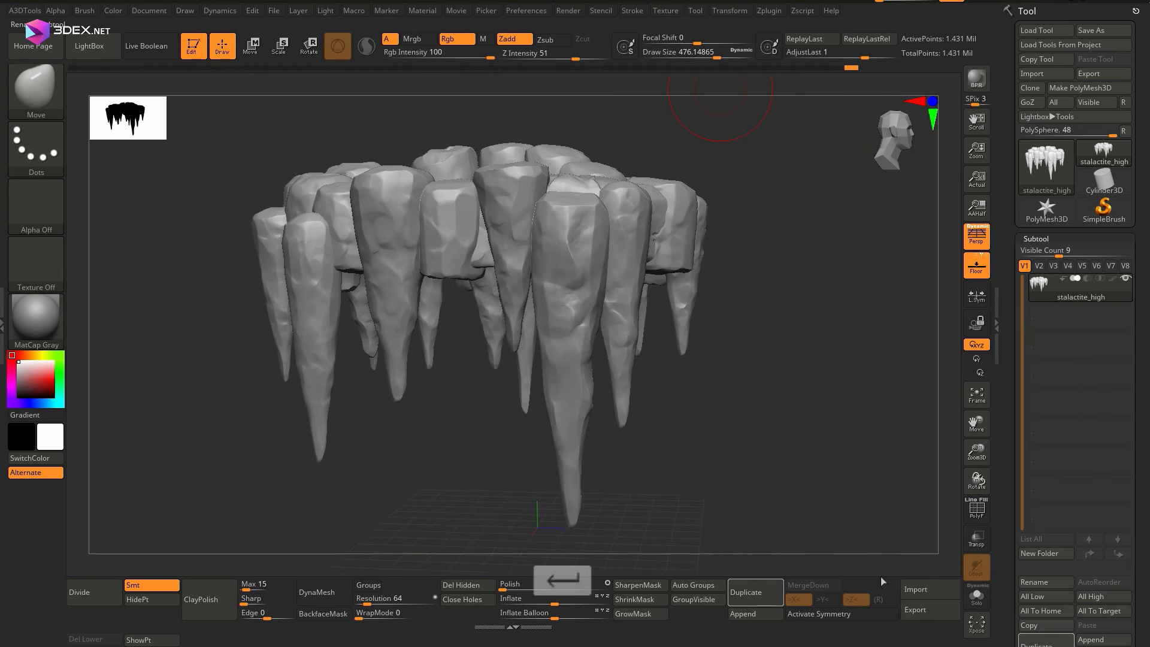
{"action": "left_click", "coordinate": [769, 10]}
{"action": "left_click", "coordinate": [839, 102]}
{"action": "left_click", "coordinate": [838, 251]}
Rename the active subtool as stalactite_low
{"action": "left_click", "coordinate": [1043, 582]}
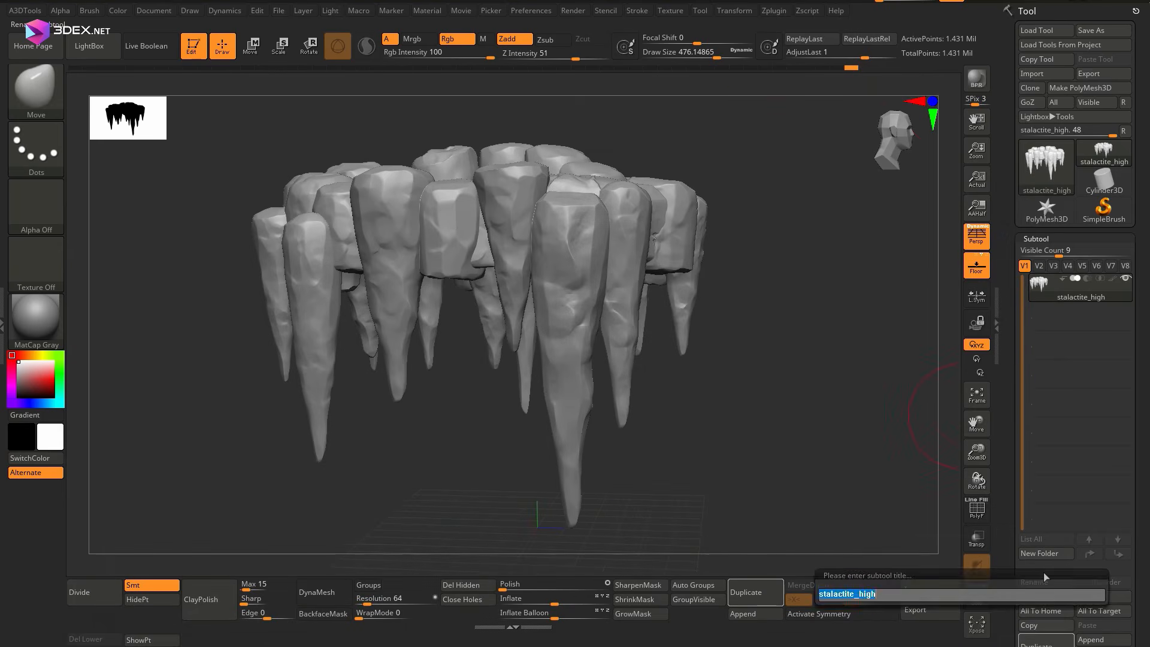
{"action": "type", "text": "stalactite_low"}
{"action": "key", "text": "Return"}
Bring up Decimation Master and pre-process the current stalactite_low subtool
{"action": "left_click", "coordinate": [997, 326]}
{"action": "left_click", "coordinate": [765, 12]}
{"action": "left_click", "coordinate": [764, 17]}
{"action": "left_click", "coordinate": [44, 142]}
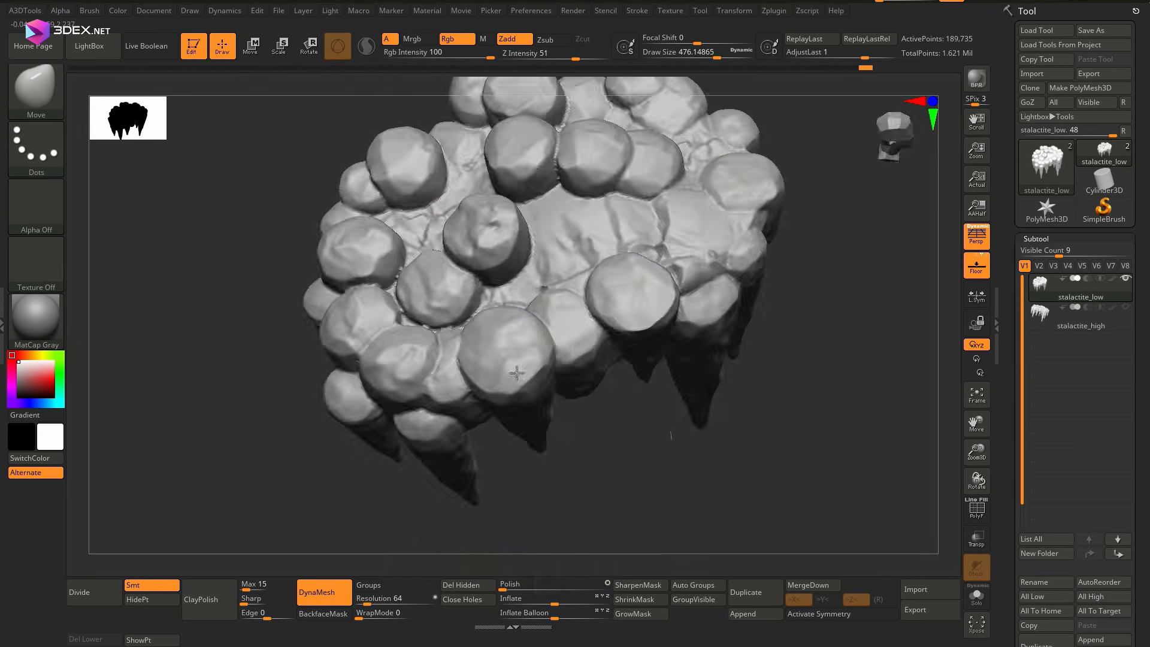
{"action": "right_click_drag", "start_coordinate": [517, 373], "coordinate": [599, 467], "text": "ctrl"}
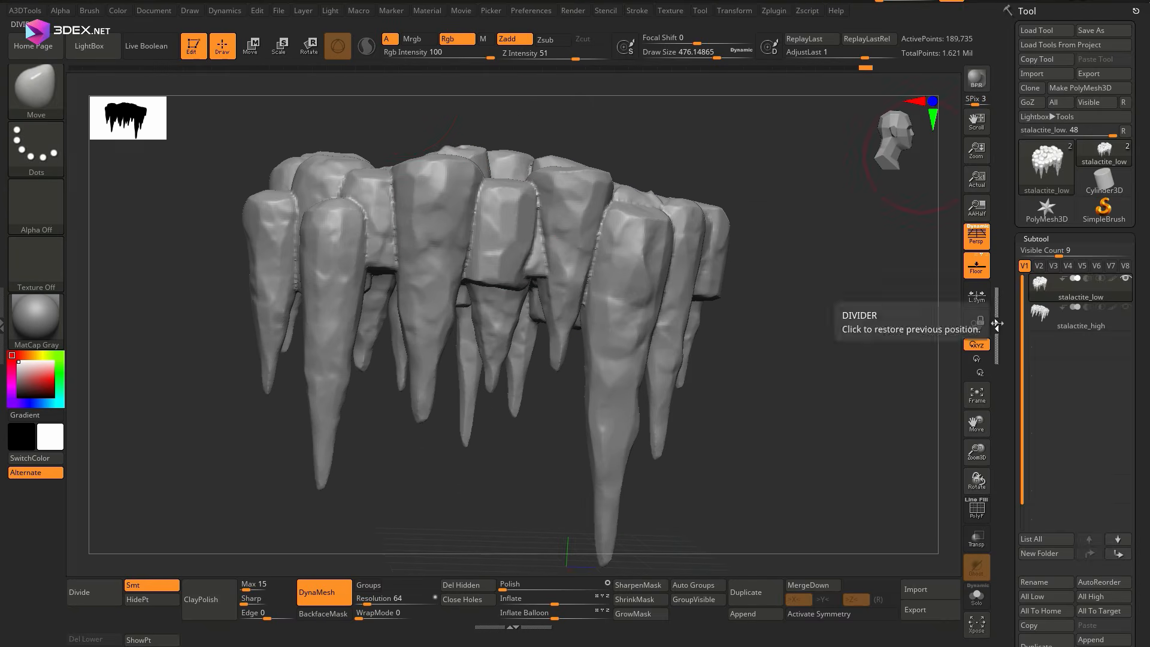
{"action": "left_click", "coordinate": [997, 325]}
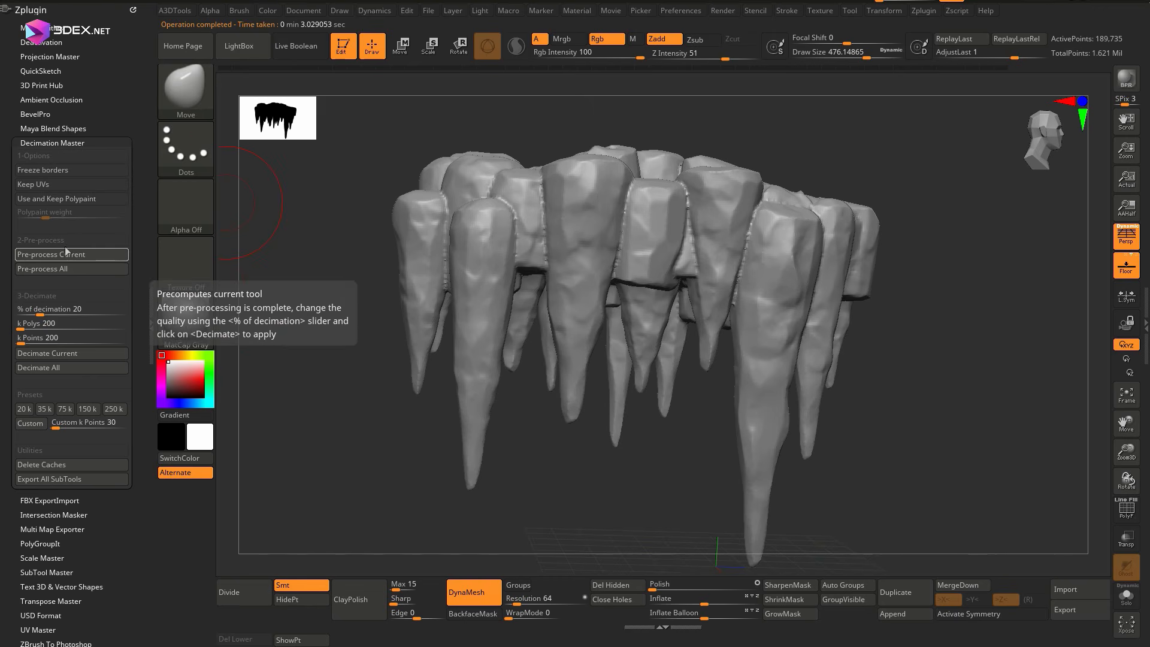
Try decimating the stalactite_low subtool to 5 k polys, inspect its wireframe, and undo the decimation
{"action": "left_click", "coordinate": [73, 354]}
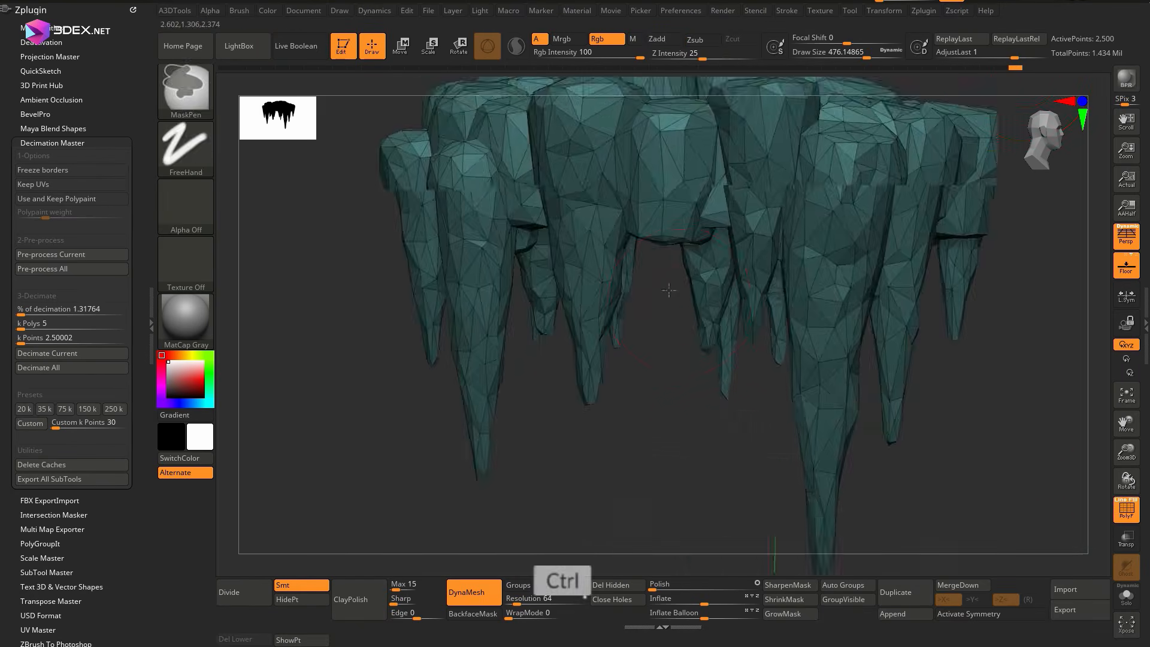
{"action": "right_click_drag", "start_coordinate": [659, 360], "coordinate": [761, 384], "text": "alt"}
{"action": "right_click_drag", "start_coordinate": [761, 384], "coordinate": [765, 299]}
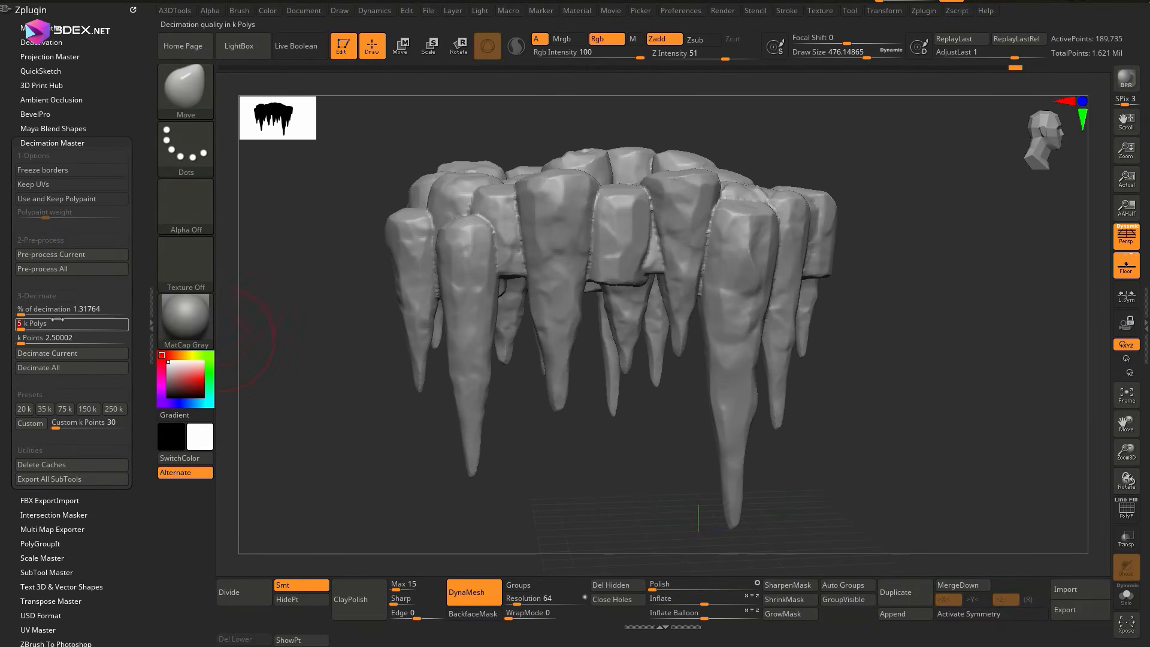
{"action": "right_click_drag", "start_coordinate": [609, 293], "coordinate": [659, 258]}
{"action": "key", "text": "ctrl+z"}
Try decimating the stalactite_low subtool to 4 k polys, checking the mesh and undoing each attempt
{"action": "left_click", "coordinate": [60, 324]}
{"action": "type", "text": "4"}
{"action": "key", "text": "Return"}
{"action": "left_click", "coordinate": [66, 353]}
{"action": "right_click_drag", "start_coordinate": [689, 360], "coordinate": [899, 311]}
{"action": "right_click_drag", "start_coordinate": [841, 187], "coordinate": [612, 318]}
{"action": "right_click_drag", "start_coordinate": [1046, 3], "coordinate": [605, 353], "text": "ctrl"}
{"action": "key", "text": "ctrl+z"}
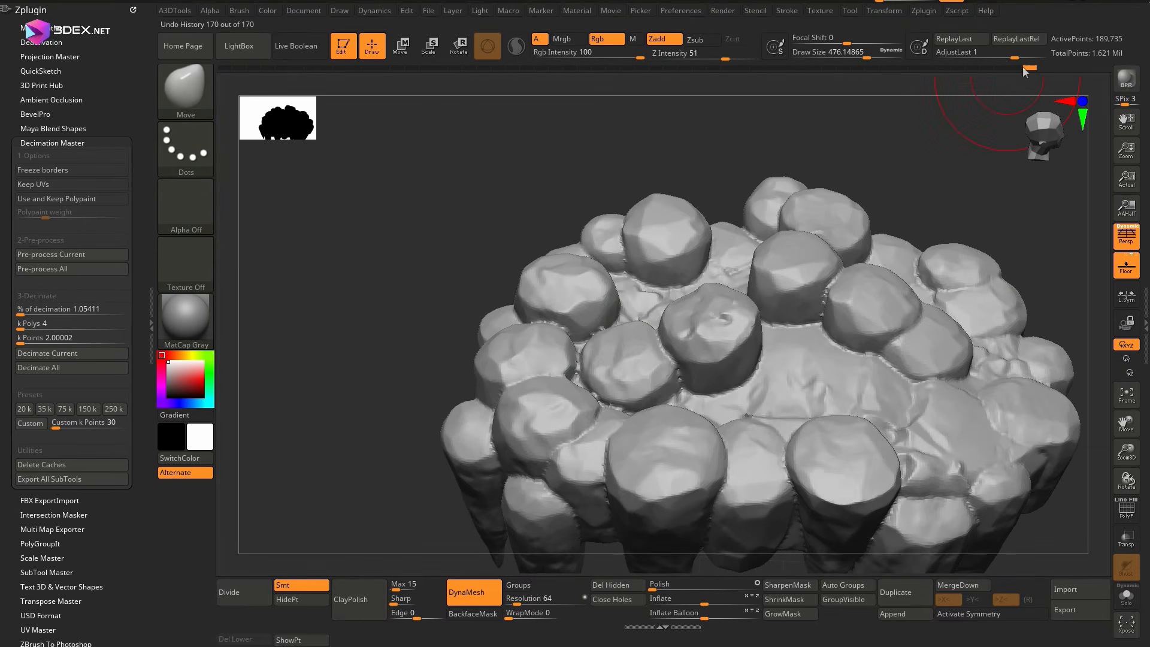
{"action": "left_click", "coordinate": [51, 354]}
{"action": "right_click_drag", "start_coordinate": [599, 300], "coordinate": [665, 383], "text": "ctrl"}
{"action": "key", "text": "ctrl+z"}
Set the decimation target to 4 k polys and decimate the current stalactite_low subtool
{"action": "left_click", "coordinate": [43, 324]}
{"action": "type", "text": "4"}
{"action": "key", "text": "Return"}
{"action": "left_click", "coordinate": [51, 354]}
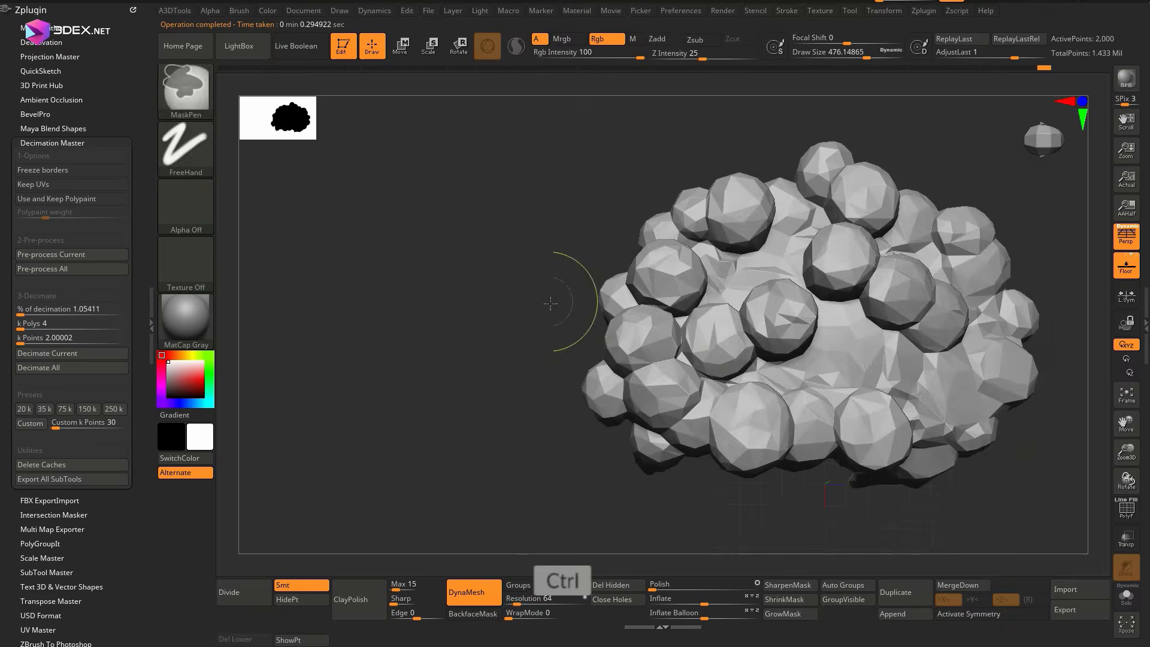
Export the decimated subtool through FBX ExportImport as stalactite_low in the bakes folder
{"action": "right_click_drag", "start_coordinate": [551, 303], "coordinate": [596, 276]}
{"action": "left_click", "coordinate": [52, 143]}
{"action": "left_click", "coordinate": [50, 157]}
{"action": "left_click", "coordinate": [60, 248]}
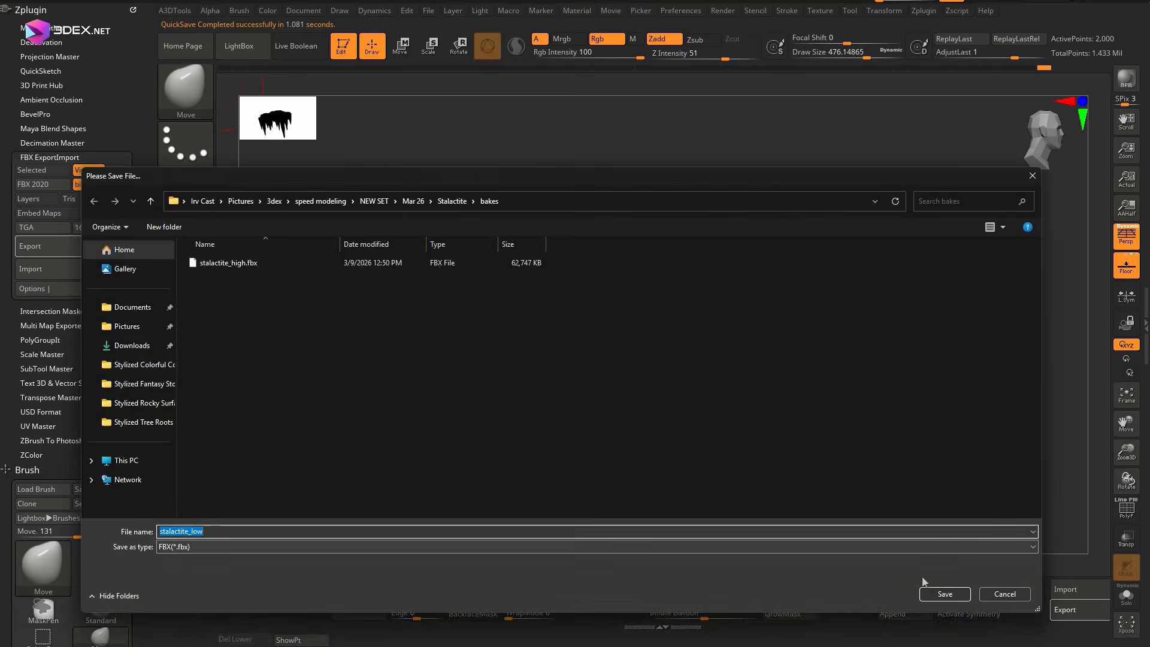
{"action": "left_click", "coordinate": [945, 594]}
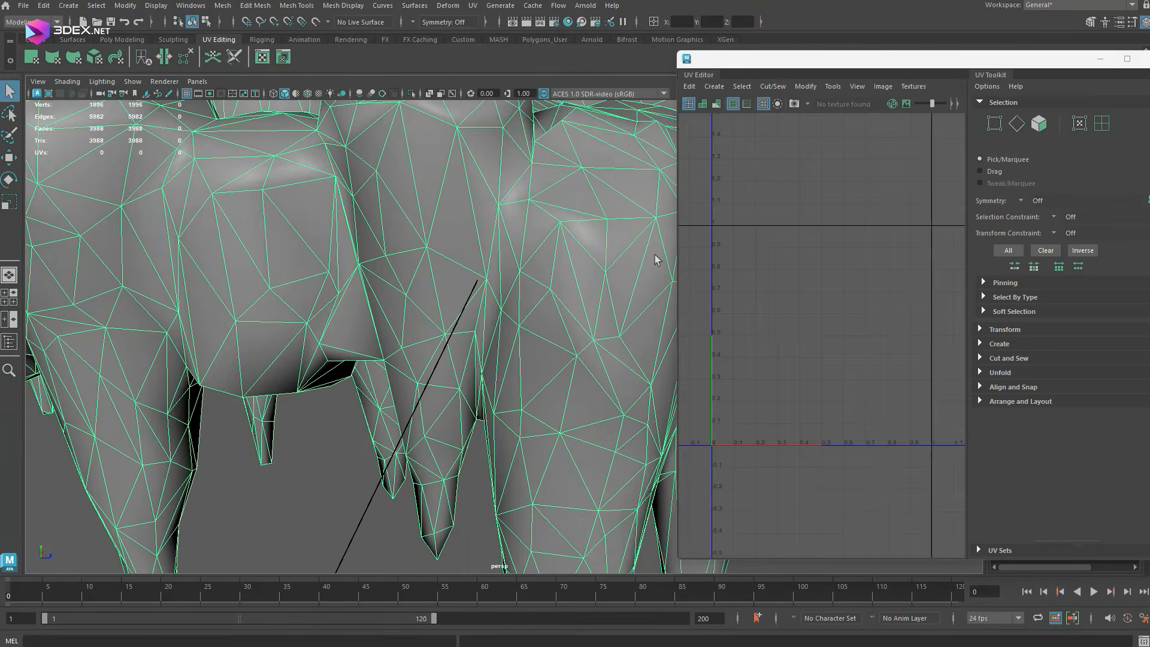
In Maya, project UVs onto all faces of the imported low-poly stalactite mesh
{"action": "right_click_drag", "start_coordinate": [524, 231], "coordinate": [524, 208]}
{"action": "left_click", "coordinate": [441, 242]}
{"action": "left_click_drag", "start_coordinate": [441, 241], "coordinate": [385, 305], "text": "alt"}
{"action": "left_click", "coordinate": [487, 277], "text": "shift"}
{"action": "left_click", "coordinate": [462, 243], "text": "shift"}
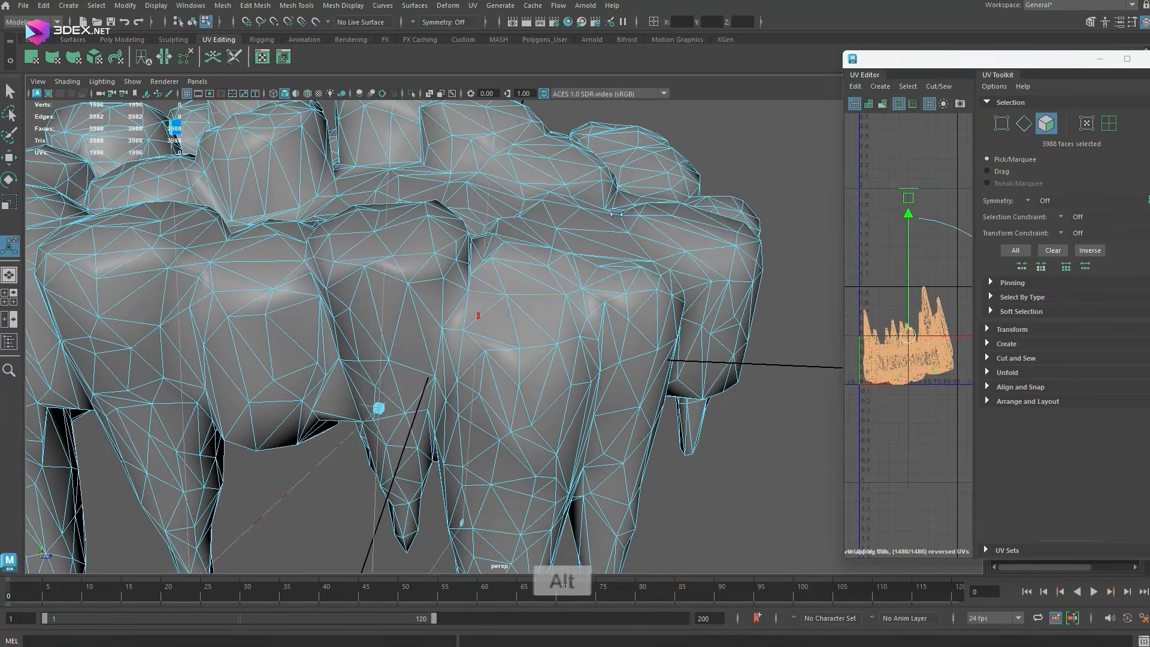
Begin cutting UV seams along the upper rim edges of the outer rocks, selecting one rock's rim after another
{"action": "left_click_drag", "start_coordinate": [384, 299], "coordinate": [573, 354], "text": "alt"}
{"action": "left_click", "coordinate": [393, 281], "text": "shift"}
{"action": "left_click", "coordinate": [414, 322], "text": "shift"}
{"action": "left_click_drag", "start_coordinate": [414, 323], "coordinate": [440, 383], "text": "alt"}
{"action": "left_click", "coordinate": [440, 383], "text": "shift"}
{"action": "left_click_drag", "start_coordinate": [282, 411], "coordinate": [611, 297], "text": "alt"}
{"action": "left_click_drag", "start_coordinate": [509, 231], "coordinate": [548, 273], "text": "alt"}
{"action": "left_click", "coordinate": [531, 245], "text": "shift"}
{"action": "left_click", "coordinate": [499, 266], "text": "shift"}
{"action": "left_click", "coordinate": [548, 272], "text": "shift"}
{"action": "left_click_drag", "start_coordinate": [548, 273], "coordinate": [513, 287], "text": "alt"}
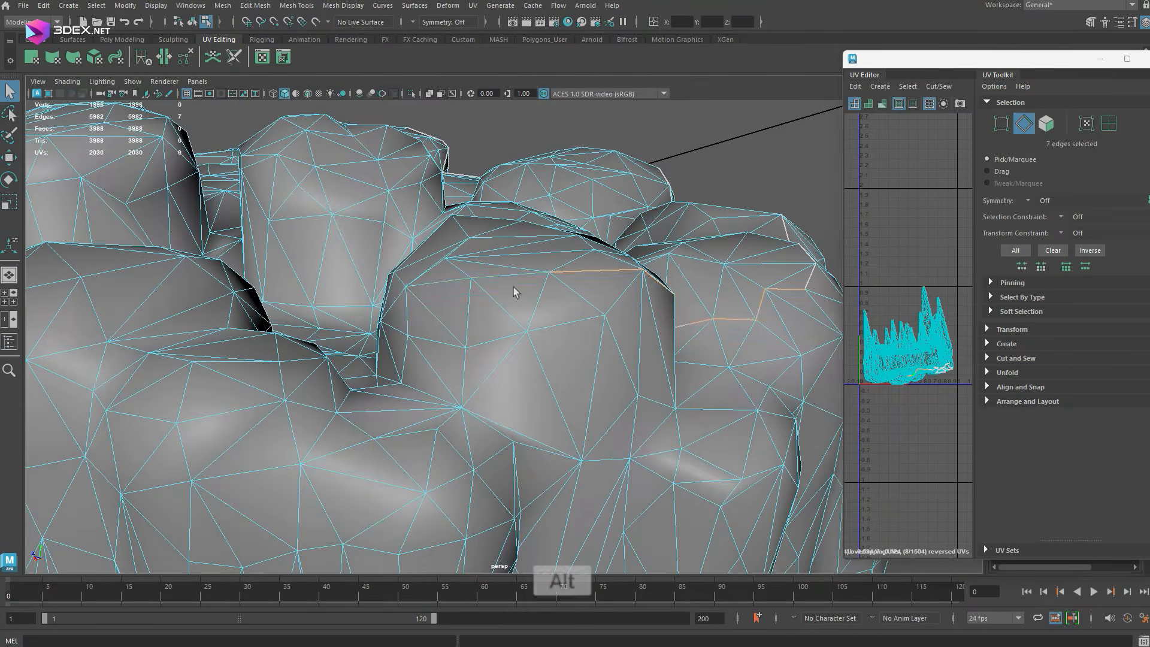
Select the upper rim edges of the adjoining outer rocks and cut them to extend the UV seam
{"action": "left_click", "coordinate": [441, 313], "text": "shift"}
{"action": "left_click_drag", "start_coordinate": [440, 313], "coordinate": [554, 342], "text": "alt"}
{"action": "left_click_drag", "start_coordinate": [324, 324], "coordinate": [694, 304], "text": "alt"}
{"action": "left_click", "coordinate": [547, 278], "text": "shift"}
{"action": "left_click", "coordinate": [523, 280], "text": "shift"}
{"action": "left_click", "coordinate": [282, 380], "text": "shift"}
{"action": "left_click", "coordinate": [452, 398], "text": "shift"}
{"action": "left_click", "coordinate": [693, 304], "text": "ctrl"}
{"action": "left_click", "coordinate": [584, 239], "text": "shift"}
{"action": "left_click_drag", "start_coordinate": [584, 240], "coordinate": [390, 326], "text": "alt"}
{"action": "left_click", "coordinate": [486, 249], "text": "shift"}
{"action": "key", "text": "g"}
Cut the next sections of upper rim edges so the UV seam follows the platform's outer contour
{"action": "left_click", "coordinate": [570, 344], "text": "shift"}
{"action": "key", "text": "g"}
{"action": "left_click", "coordinate": [603, 336], "text": "shift"}
{"action": "left_click", "coordinate": [558, 313], "text": "shift"}
{"action": "left_click", "coordinate": [321, 336], "text": "shift"}
{"action": "key", "text": "g"}
{"action": "left_click", "coordinate": [390, 325], "text": "shift"}
Select a line of edges running from the tip of an outer spike and cut it as a lengthwise UV seam
{"action": "scroll", "coordinate": [643, 360], "scroll_direction": "down", "scroll_amount": 5}
{"action": "left_click", "coordinate": [643, 361]}
{"action": "left_click_drag", "start_coordinate": [643, 361], "coordinate": [469, 200], "text": "alt"}
{"action": "scroll", "coordinate": [469, 197], "scroll_direction": "up", "scroll_amount": 5}
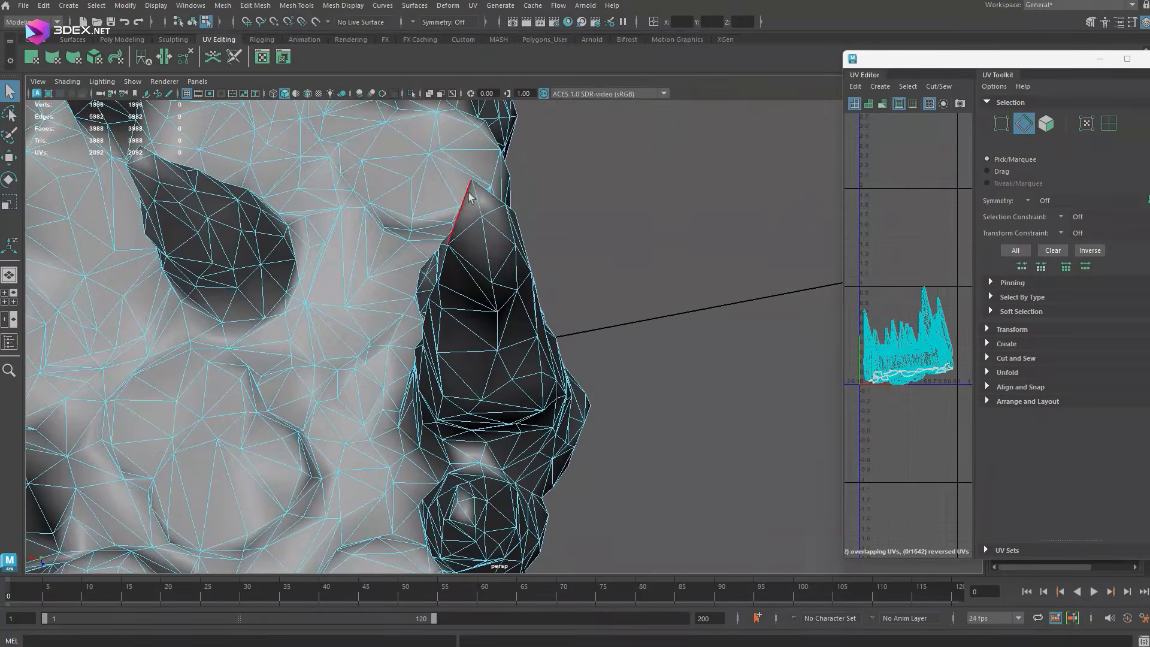
{"action": "left_click", "coordinate": [496, 295], "text": "shift"}
{"action": "left_click_drag", "start_coordinate": [496, 295], "coordinate": [476, 239], "text": "alt"}
{"action": "left_click", "coordinate": [476, 240], "text": "shift"}
{"action": "key", "text": "g"}
Cut a UV seam along the underside edge of the stump next to the spike with the lengthwise seam
{"action": "left_click_drag", "start_coordinate": [532, 393], "coordinate": [562, 319], "text": "alt"}
{"action": "left_click", "coordinate": [521, 392], "text": "shift"}
{"action": "left_click", "coordinate": [494, 234], "text": "shift"}
{"action": "left_click", "coordinate": [472, 319], "text": "shift"}
{"action": "left_click", "coordinate": [590, 347]}
{"action": "left_click", "coordinate": [562, 319], "text": "shift"}
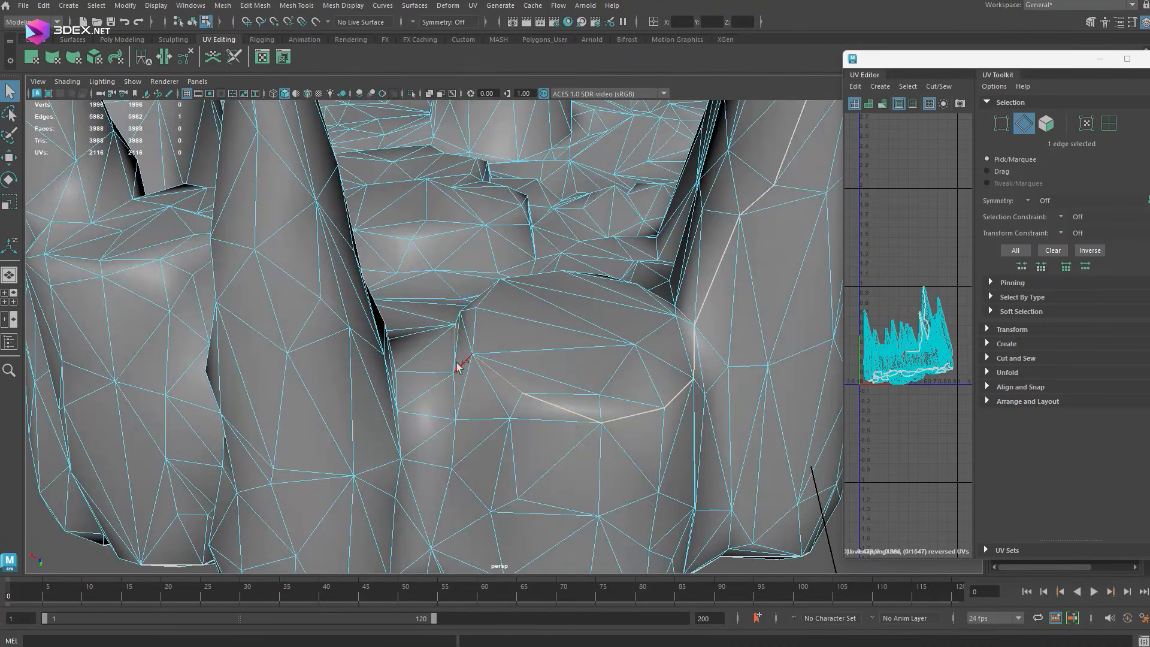
{"action": "left_click", "coordinate": [458, 366], "text": "shift"}
{"action": "left_click_drag", "start_coordinate": [458, 367], "coordinate": [514, 343], "text": "alt"}
{"action": "left_click", "coordinate": [452, 383], "text": "shift"}
{"action": "left_click", "coordinate": [490, 287], "text": "shift"}
{"action": "key", "text": "g"}
Cut additional UV seams along the edges of the neighbouring stumps and spikes on the underside
{"action": "left_click", "coordinate": [516, 322], "text": "shift"}
{"action": "left_click", "coordinate": [573, 416], "text": "shift"}
{"action": "key", "text": "g"}
{"action": "left_click", "coordinate": [508, 362]}
{"action": "left_click", "coordinate": [424, 337], "text": "shift"}
{"action": "key", "text": "g"}
{"action": "left_click", "coordinate": [522, 305], "text": "shift"}
{"action": "left_click", "coordinate": [478, 339], "text": "shift"}
{"action": "key", "text": "g"}
Select edges from the next spike's tip down its length and cut them as a UV seam
{"action": "left_click", "coordinate": [526, 290], "text": "shift"}
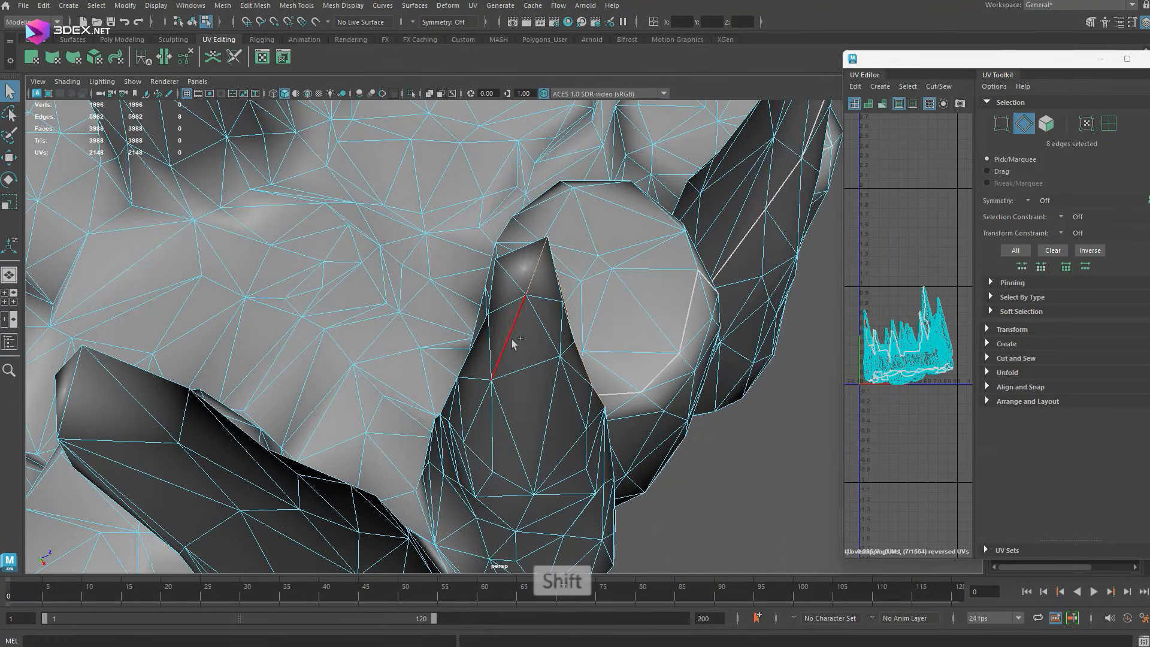
{"action": "left_click", "coordinate": [514, 343], "text": "shift"}
{"action": "key", "text": "g"}
{"action": "left_click_drag", "start_coordinate": [515, 431], "coordinate": [506, 395], "text": "alt"}
{"action": "left_click", "coordinate": [541, 334]}
{"action": "double_click", "coordinate": [579, 413], "text": "shift"}
{"action": "key", "text": "g"}
Cut UV seams along edge paths on the following spikes, one path at a time
{"action": "left_click", "coordinate": [539, 321], "text": "shift"}
{"action": "key", "text": "g"}
{"action": "left_click", "coordinate": [326, 426], "text": "shift"}
{"action": "left_click", "coordinate": [574, 290], "text": "shift"}
{"action": "left_click", "coordinate": [473, 267], "text": "shift"}
{"action": "key", "text": "g"}
{"action": "key", "text": "g"}
{"action": "left_click", "coordinate": [534, 421]}
{"action": "left_click", "coordinate": [426, 329], "text": "shift"}
Select longer edge paths along further spikes and rock bases and cut them as UV seams
{"action": "key", "text": "g"}
{"action": "left_click", "coordinate": [533, 470]}
{"action": "left_click", "coordinate": [521, 377], "text": "shift"}
{"action": "left_click", "coordinate": [516, 213], "text": "shift"}
{"action": "double_click", "coordinate": [558, 305], "text": "shift"}
{"action": "key", "text": "g"}
{"action": "left_click", "coordinate": [326, 439]}
{"action": "double_click", "coordinate": [490, 385], "text": "shift"}
{"action": "double_click", "coordinate": [451, 262], "text": "shift"}
{"action": "double_click", "coordinate": [496, 455], "text": "shift"}
Cut a UV seam from the tip of the spike beside the round stump down to its base
{"action": "key", "text": "g"}
{"action": "left_click_drag", "start_coordinate": [496, 455], "coordinate": [476, 422], "text": "alt"}
{"action": "left_click", "coordinate": [342, 406]}
{"action": "double_click", "coordinate": [493, 439], "text": "shift"}
{"action": "left_click_drag", "start_coordinate": [341, 406], "coordinate": [599, 269], "text": "alt"}
{"action": "left_click", "coordinate": [599, 269], "text": "shift"}
{"action": "left_click_drag", "start_coordinate": [539, 396], "coordinate": [490, 450], "text": "alt"}
Extend the UV seams along the edges between the neighbouring rocks and down the next spike
{"action": "key", "text": "g"}
{"action": "left_click", "coordinate": [536, 420]}
{"action": "left_click", "coordinate": [489, 449], "text": "shift"}
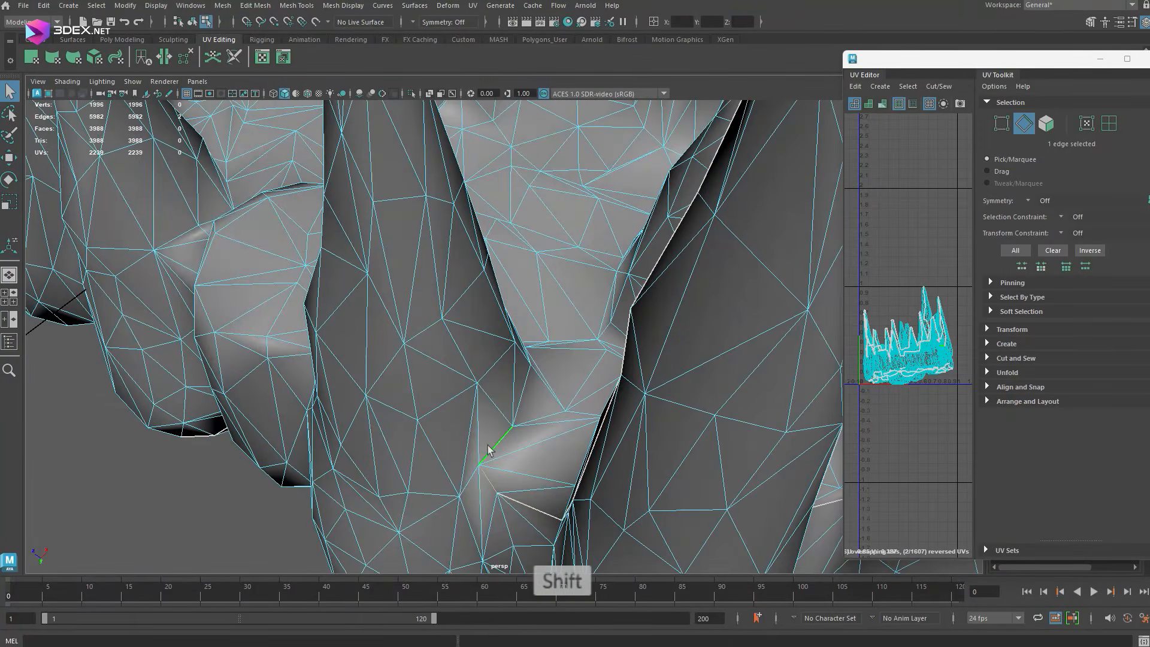
{"action": "left_click_drag", "start_coordinate": [498, 382], "coordinate": [507, 328], "text": "alt"}
{"action": "double_click", "coordinate": [478, 260], "text": "shift"}
{"action": "key", "text": "g"}
{"action": "left_click", "coordinate": [529, 355]}
{"action": "left_click", "coordinate": [508, 328], "text": "shift"}
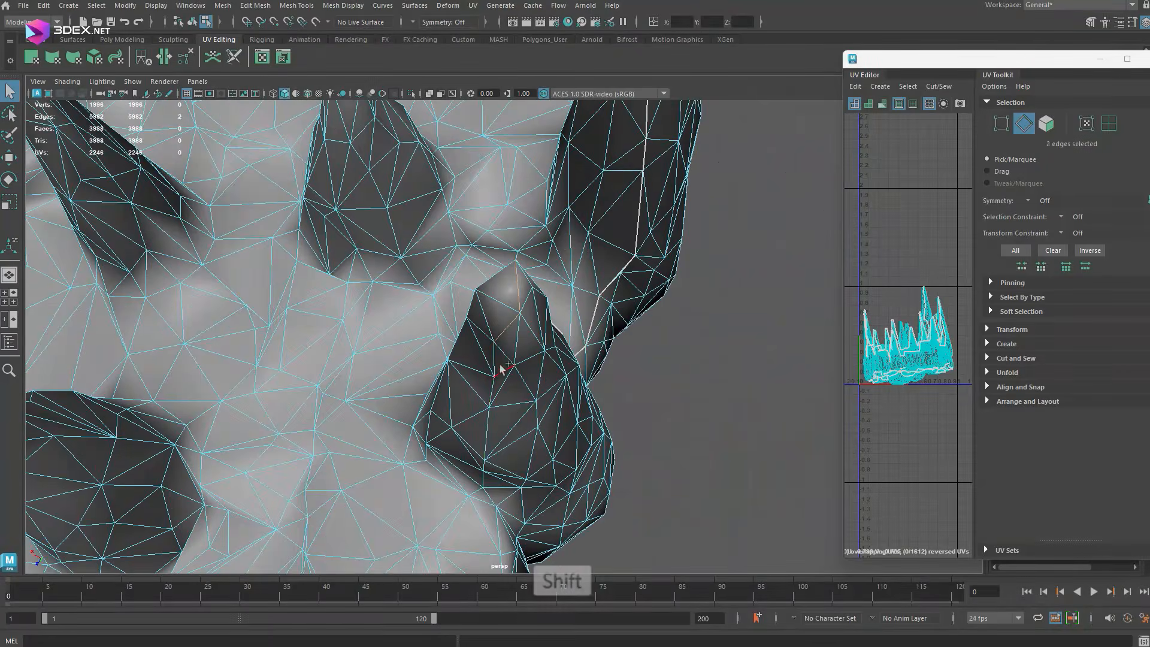
Select edge paths down the remaining short spikes near the platform's rim and cut them as UV seams
{"action": "key", "text": "g"}
{"action": "left_click_drag", "start_coordinate": [584, 441], "coordinate": [585, 331], "text": "alt"}
{"action": "left_click", "coordinate": [324, 407], "text": "shift"}
{"action": "left_click_drag", "start_coordinate": [324, 408], "coordinate": [497, 483], "text": "alt"}
{"action": "left_click", "coordinate": [516, 418], "text": "shift"}
{"action": "key", "text": "g"}
{"action": "left_click", "coordinate": [454, 436], "text": "shift"}
{"action": "double_click", "coordinate": [503, 342], "text": "shift"}
{"action": "double_click", "coordinate": [486, 312], "text": "shift"}
{"action": "key", "text": "g"}
Check the selected main UV shell on the mesh and select the edges still connecting it for a seam
{"action": "left_click_drag", "start_coordinate": [487, 312], "coordinate": [574, 273], "text": "alt"}
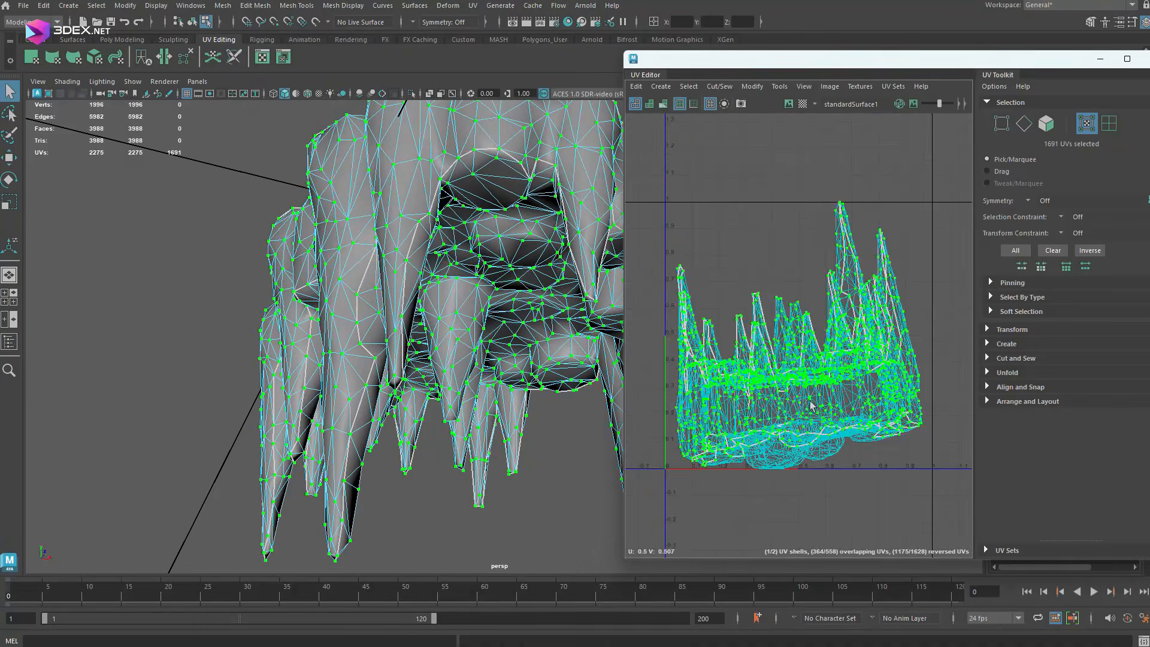
{"action": "left_click_drag", "start_coordinate": [573, 274], "coordinate": [414, 432], "text": "alt"}
{"action": "scroll", "coordinate": [372, 312], "scroll_direction": "up", "scroll_amount": 5}
{"action": "left_click", "coordinate": [447, 390]}
{"action": "key", "text": "f"}
{"action": "left_click", "coordinate": [415, 431], "text": "shift"}
{"action": "right_click_drag", "start_coordinate": [702, 239], "coordinate": [699, 240], "text": "shift"}
{"action": "left_click_drag", "start_coordinate": [419, 389], "coordinate": [434, 314], "text": "alt"}
{"action": "left_click", "coordinate": [457, 493]}
{"action": "double_click", "coordinate": [434, 313], "text": "shift"}
Cut further edge paths along the platform's outer rocks so the top and side spikes split into separate UV shells
{"action": "scroll", "coordinate": [434, 313], "scroll_direction": "up", "scroll_amount": 5}
{"action": "left_click_drag", "start_coordinate": [324, 249], "coordinate": [372, 263], "text": "alt"}
{"action": "left_click", "coordinate": [372, 263]}
{"action": "double_click", "coordinate": [342, 305], "text": "shift"}
{"action": "left_click_drag", "start_coordinate": [342, 305], "coordinate": [336, 234], "text": "alt"}
{"action": "double_click", "coordinate": [336, 234], "text": "shift"}
{"action": "left_click", "coordinate": [218, 246]}
{"action": "double_click", "coordinate": [288, 307], "text": "shift"}
{"action": "left_click_drag", "start_coordinate": [287, 308], "coordinate": [246, 260], "text": "alt"}
{"action": "left_click", "coordinate": [247, 259]}
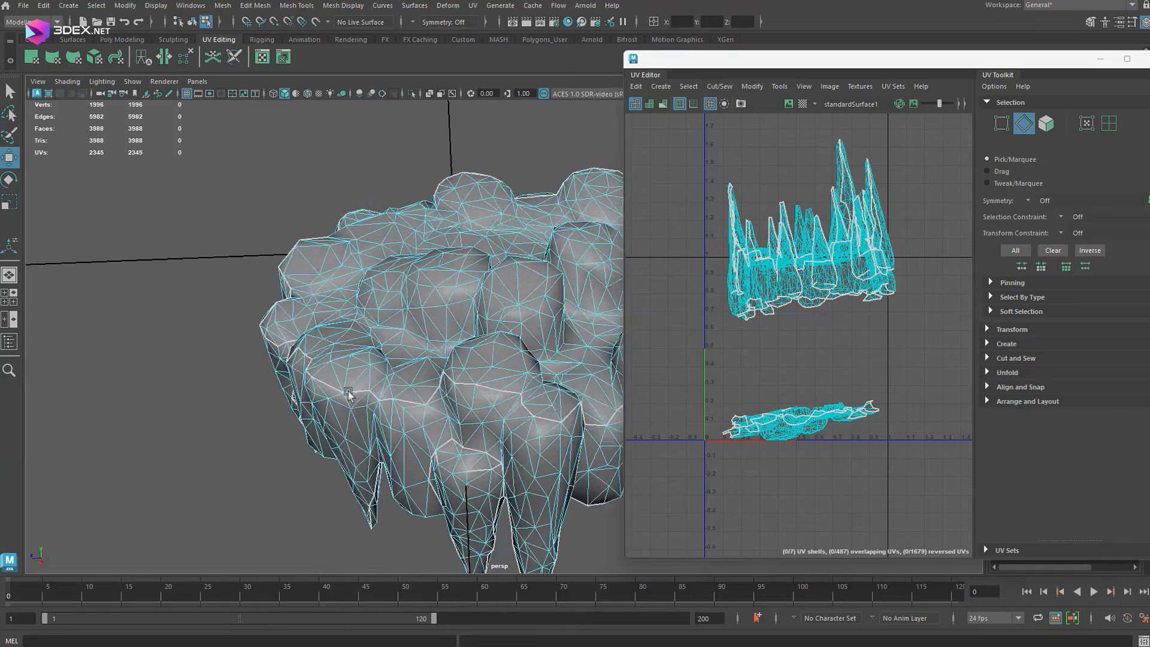
Unfold the separated UV shells and inspect the large shell that holds the underside and side spikes
{"action": "middle_click_drag", "start_coordinate": [792, 219], "coordinate": [791, 272], "text": "alt"}
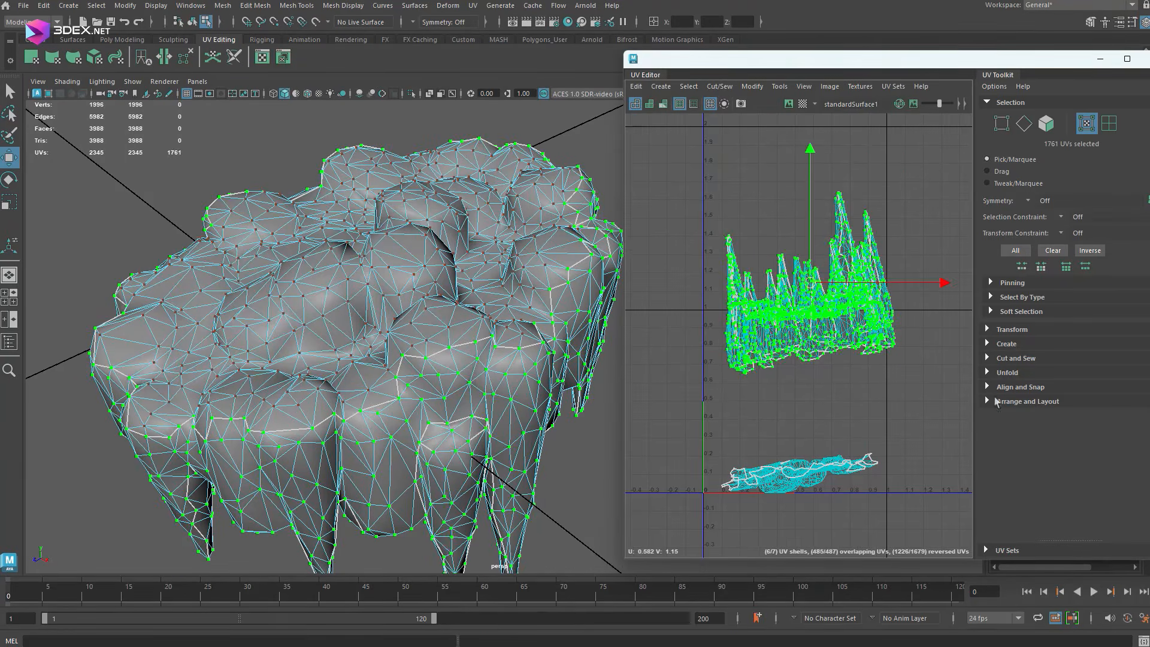
{"action": "left_click", "coordinate": [1007, 372]}
{"action": "left_click", "coordinate": [1008, 403]}
{"action": "middle_click_drag", "start_coordinate": [887, 180], "coordinate": [779, 258], "text": "alt"}
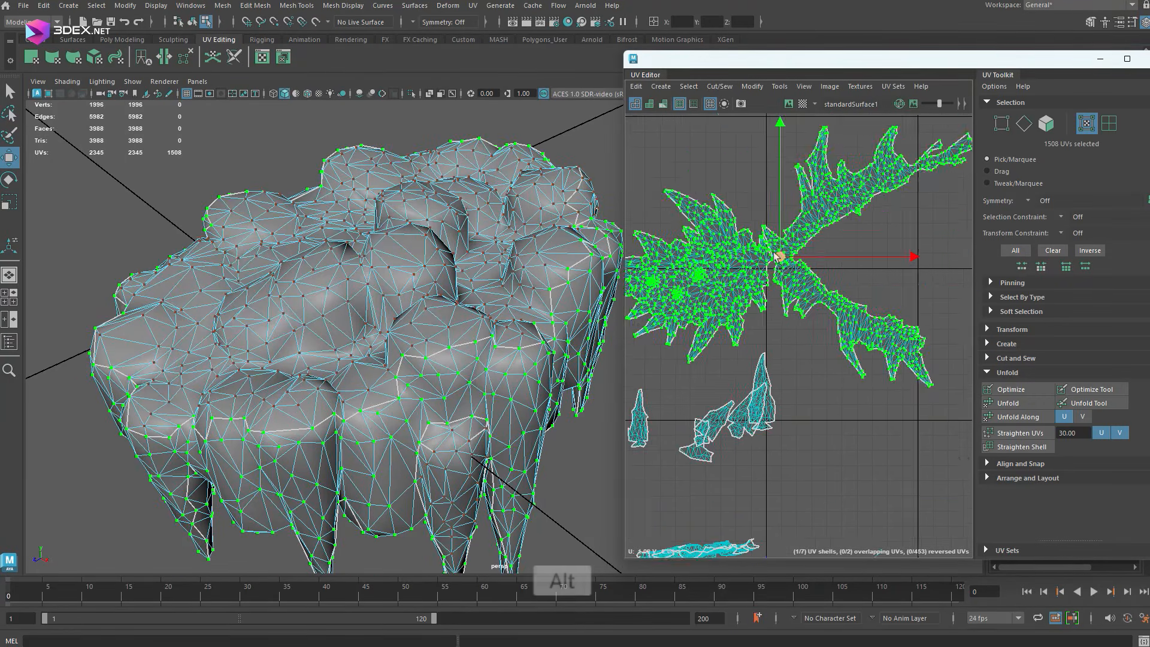
{"action": "scroll", "coordinate": [833, 326], "scroll_direction": "up", "scroll_amount": 8}
{"action": "left_click", "coordinate": [860, 325], "text": "shift"}
{"action": "scroll", "coordinate": [816, 276], "scroll_direction": "down", "scroll_amount": 5}
{"action": "left_click", "coordinate": [777, 284]}
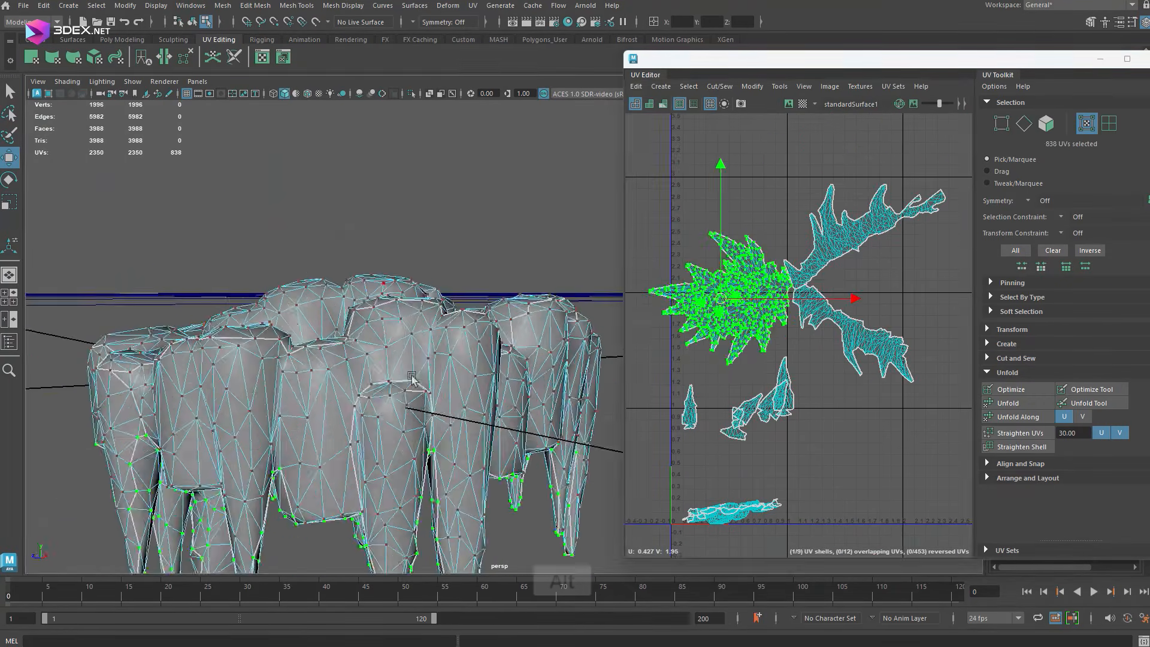
Cut UV seams around the bases of the rounded rocks on the platform's top surface
{"action": "left_click_drag", "start_coordinate": [419, 300], "coordinate": [572, 367], "text": "alt"}
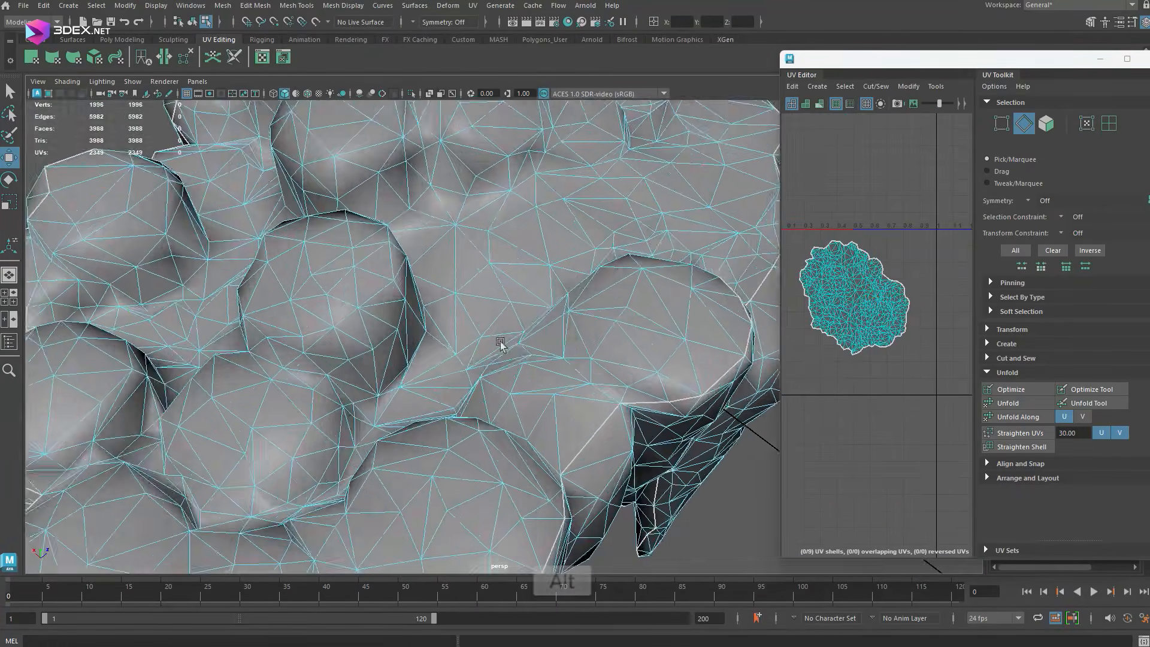
{"action": "left_click_drag", "start_coordinate": [503, 342], "coordinate": [442, 344], "text": "alt"}
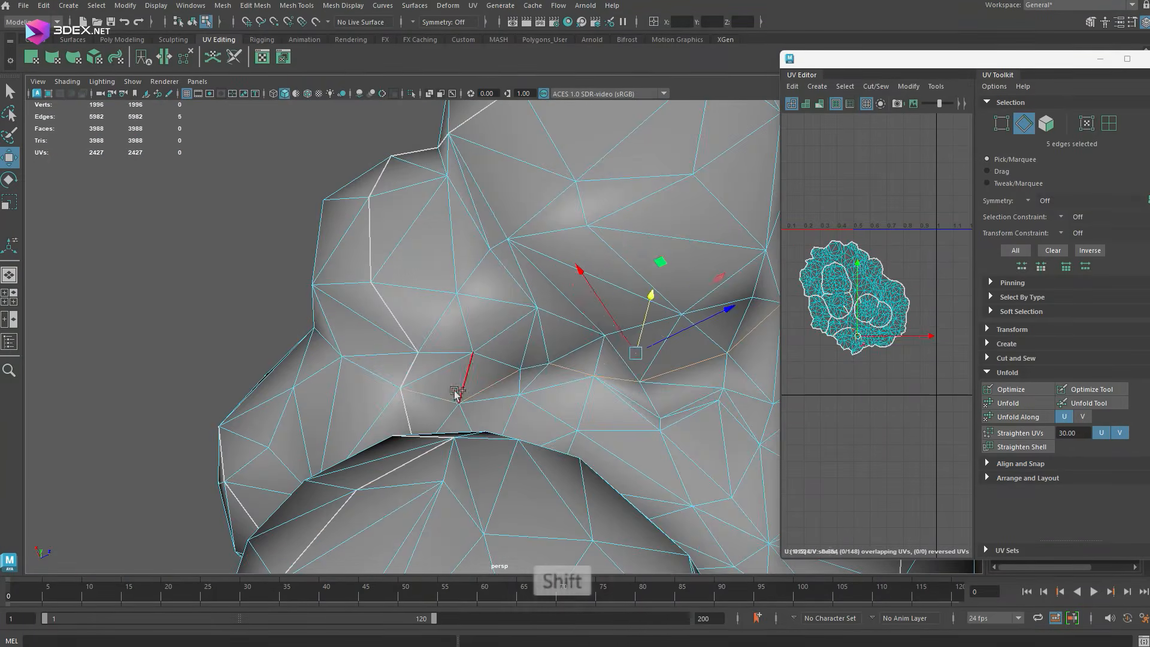
{"action": "key", "text": "shift+x"}
{"action": "left_click_drag", "start_coordinate": [455, 394], "coordinate": [570, 303], "text": "alt"}
{"action": "right_click_drag", "start_coordinate": [570, 303], "coordinate": [485, 269], "text": "alt"}
{"action": "left_click_drag", "start_coordinate": [485, 269], "coordinate": [465, 298], "text": "alt"}
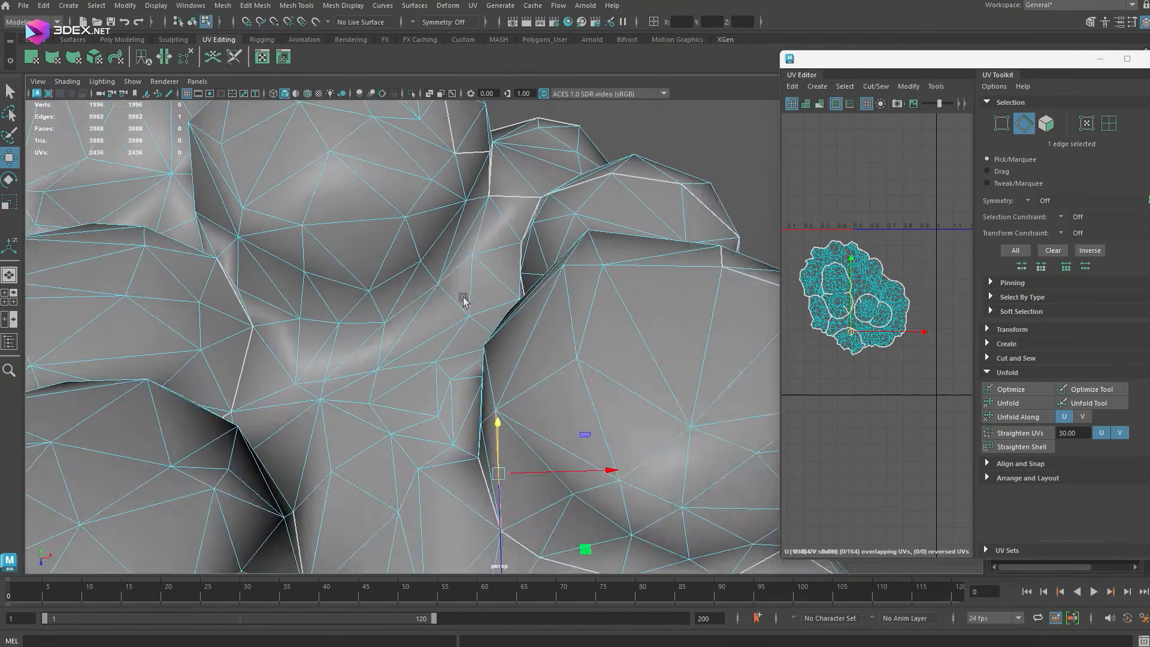
Select the remaining edges around the next rounded top rock and cut them to close its seam loop
{"action": "left_click", "coordinate": [522, 259]}
{"action": "left_click", "coordinate": [381, 378], "text": "shift"}
{"action": "double_click", "coordinate": [276, 378], "text": "shift"}
{"action": "key", "text": "shift+x"}
{"action": "left_click_drag", "start_coordinate": [335, 359], "coordinate": [510, 300], "text": "alt"}
{"action": "left_click", "coordinate": [495, 410]}
{"action": "double_click", "coordinate": [463, 386], "text": "shift"}
{"action": "key", "text": "g"}
{"action": "mouse_move", "coordinate": [509, 299]}
{"action": "right_mouse_down", "text": "alt"}
{"action": "mouse_move", "coordinate": [419, 305]}
{"action": "mouse_move", "coordinate": [504, 320]}
{"action": "right_mouse_up", "text": "alt"}
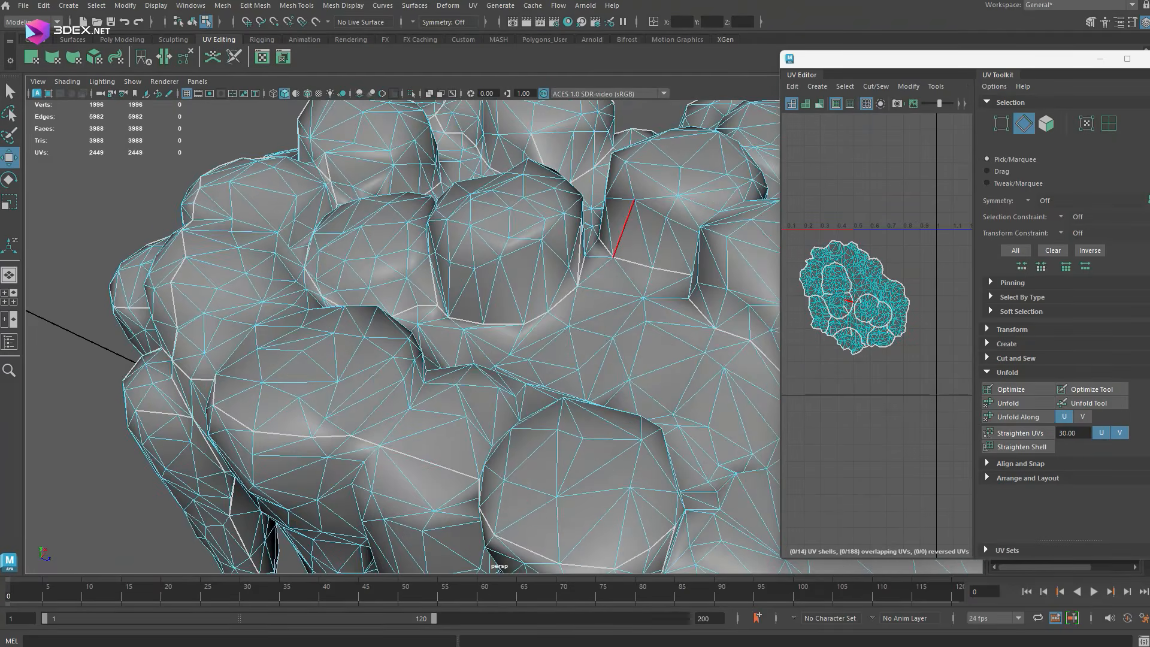
Select the platform's top UV shells in the UV Editor and unfold them
{"action": "left_click_drag", "start_coordinate": [599, 311], "coordinate": [527, 156], "text": "alt"}
{"action": "left_click_drag", "start_coordinate": [781, 240], "coordinate": [630, 239]}
{"action": "right_click_drag", "start_coordinate": [671, 234], "coordinate": [693, 231], "text": "alt"}
{"action": "middle_click_drag", "start_coordinate": [693, 231], "coordinate": [737, 266], "text": "alt"}
{"action": "right_click_drag", "start_coordinate": [743, 258], "coordinate": [815, 255]}
{"action": "key", "text": "ctrl+u"}
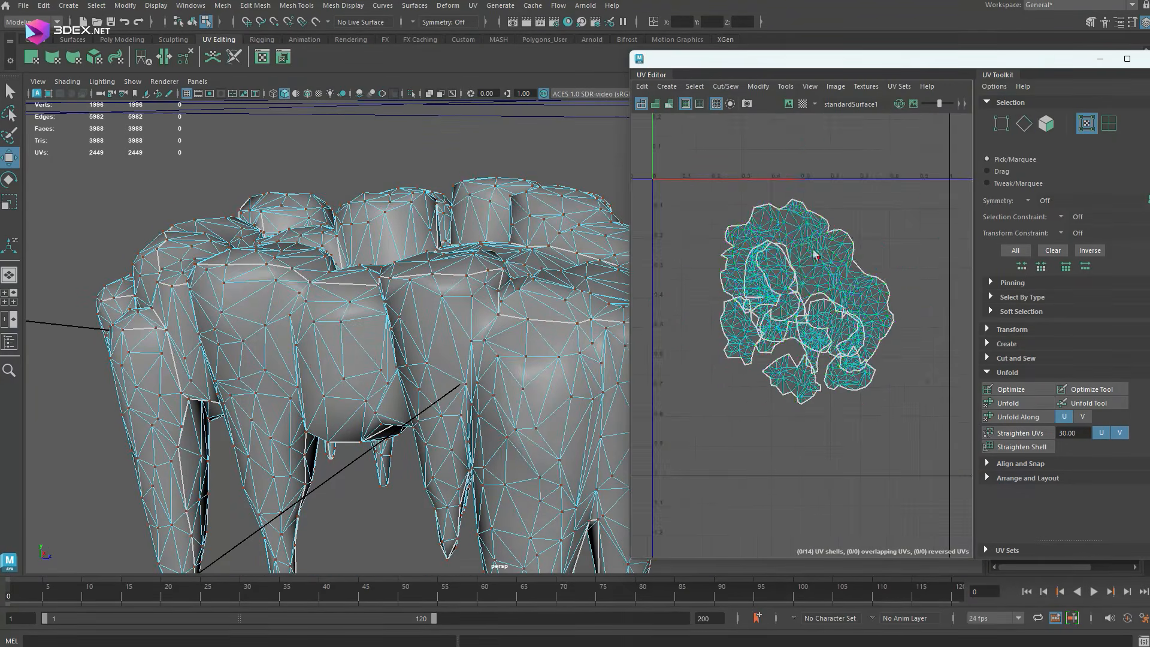
Move the unfolded top-rock shells apart and select the large spiky underside shell
{"action": "left_click_drag", "start_coordinate": [814, 255], "coordinate": [770, 303]}
{"action": "left_click", "coordinate": [829, 313]}
{"action": "left_click_drag", "start_coordinate": [371, 288], "coordinate": [395, 180], "text": "alt"}
{"action": "right_click_drag", "start_coordinate": [887, 311], "coordinate": [803, 300], "text": "alt"}
{"action": "middle_click_drag", "start_coordinate": [804, 300], "coordinate": [915, 444], "text": "alt"}
{"action": "left_click", "coordinate": [935, 251]}
{"action": "left_click_drag", "start_coordinate": [935, 252], "coordinate": [728, 221]}
{"action": "left_click_drag", "start_coordinate": [384, 270], "coordinate": [425, 338], "text": "alt"}
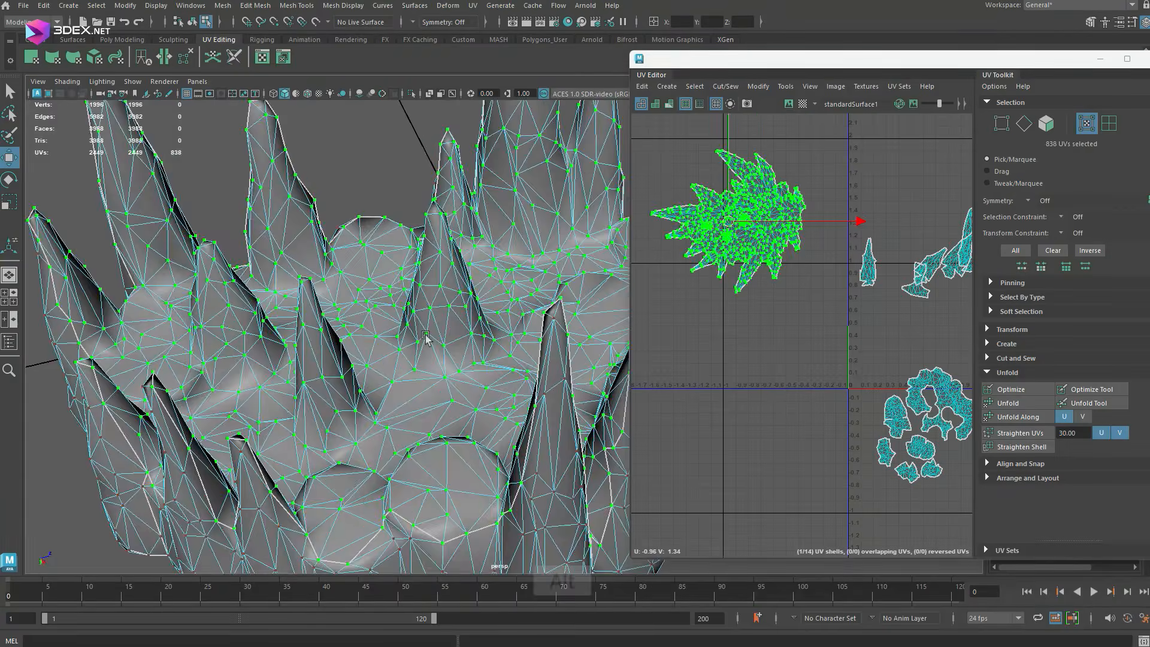
Cut the first edges around the base of a central underside spike as a UV seam
{"action": "right_click_drag", "start_coordinate": [426, 339], "coordinate": [427, 306]}
{"action": "left_click", "coordinate": [442, 355]}
{"action": "key", "text": "f"}
{"action": "right_click_drag", "start_coordinate": [775, 185], "coordinate": [799, 239], "text": "alt"}
{"action": "key", "text": "shift+x"}
{"action": "left_click", "coordinate": [854, 310]}
{"action": "left_click", "coordinate": [828, 258], "text": "shift"}
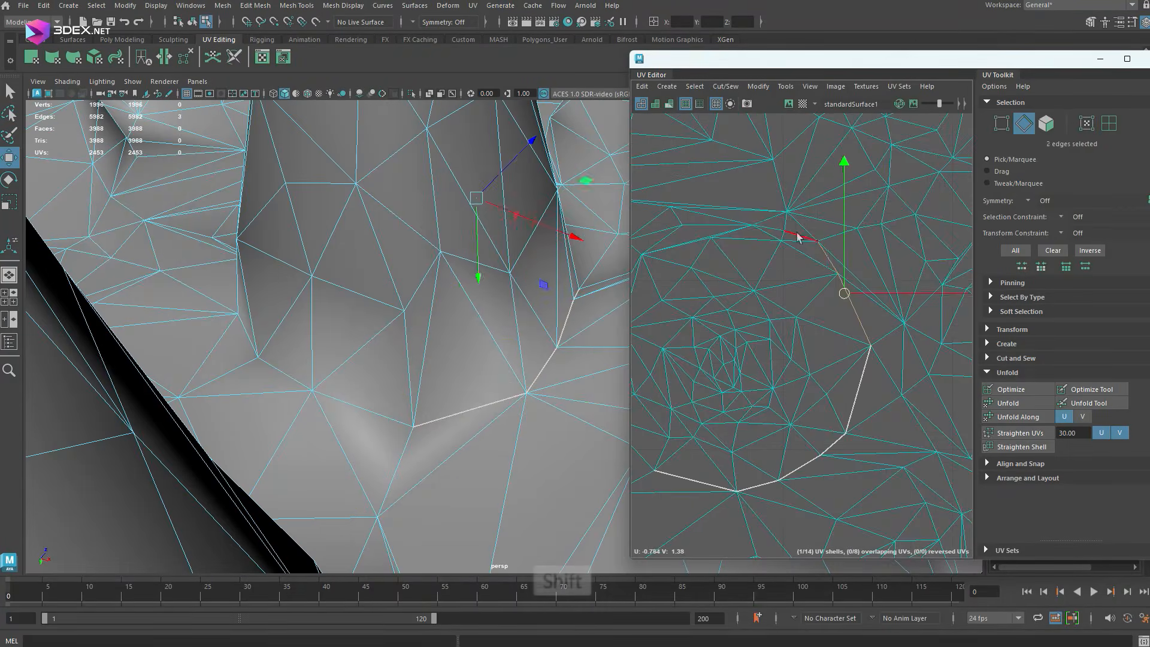
Cut the remaining edges around the central spike's base to complete its seam loop
{"action": "left_click", "coordinate": [801, 238], "text": "shift"}
{"action": "left_click_drag", "start_coordinate": [335, 252], "coordinate": [277, 185], "text": "alt"}
{"action": "left_click", "coordinate": [277, 186], "text": "shift"}
{"action": "key", "text": "shift+x"}
{"action": "right_click_drag", "start_coordinate": [839, 287], "coordinate": [749, 300], "text": "alt"}
{"action": "left_click_drag", "start_coordinate": [420, 288], "coordinate": [475, 375], "text": "alt"}
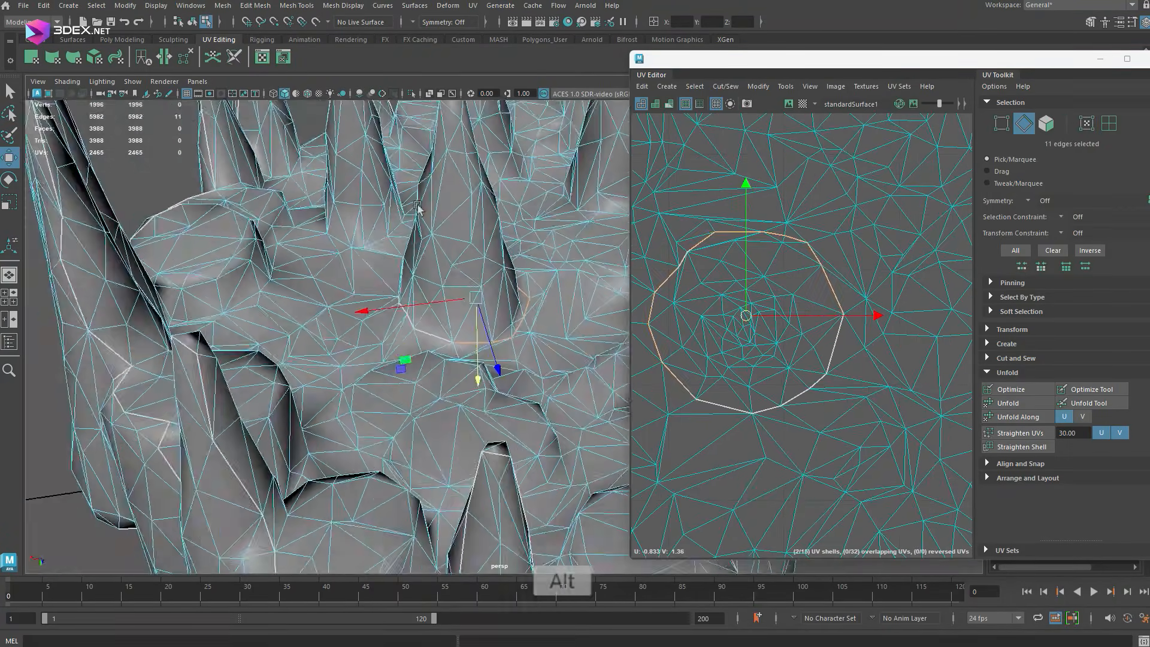
Cut a seam loop around the next spike's base and a path along its length
{"action": "left_click", "coordinate": [389, 201]}
{"action": "left_click", "coordinate": [398, 210], "text": "shift"}
{"action": "left_click_drag", "start_coordinate": [431, 299], "coordinate": [392, 240], "text": "alt"}
{"action": "middle_click_drag", "start_coordinate": [793, 292], "coordinate": [935, 179], "text": "alt"}
{"action": "right_click_drag", "start_coordinate": [802, 275], "coordinate": [856, 270], "text": "alt"}
{"action": "left_click", "coordinate": [817, 258], "text": "shift"}
{"action": "left_click", "coordinate": [761, 252], "text": "shift"}
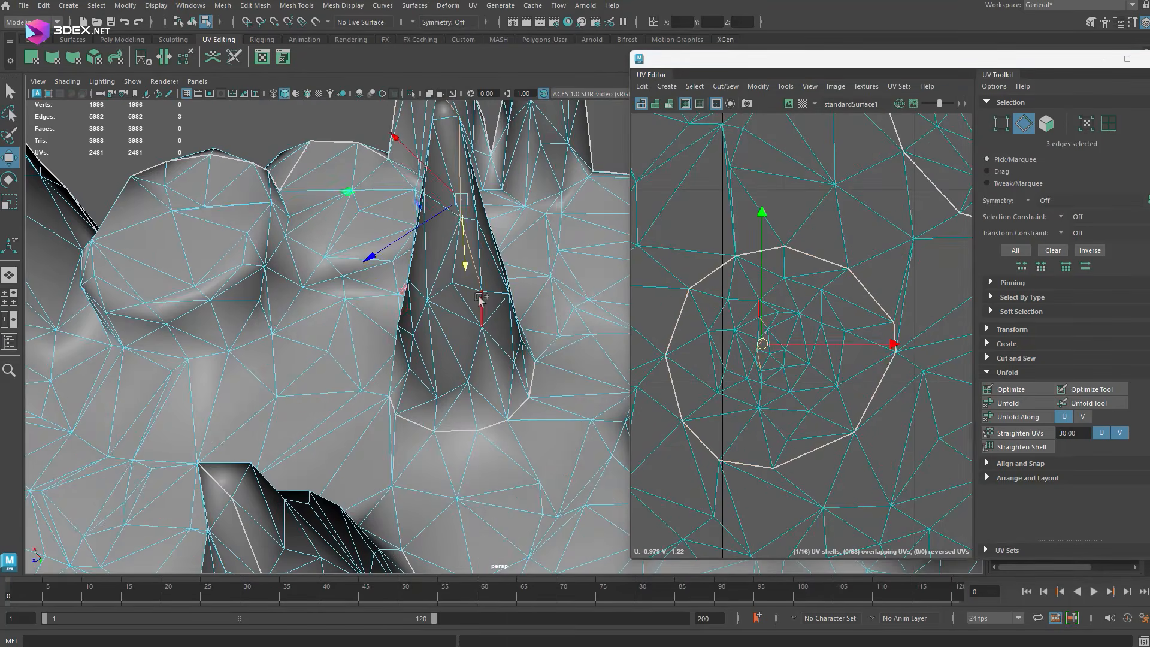
{"action": "left_click", "coordinate": [481, 300], "text": "shift"}
{"action": "key", "text": "shift+x"}
Select the first edges around another underside spike's base and cut them as a UV seam
{"action": "left_click_drag", "start_coordinate": [432, 288], "coordinate": [335, 372], "text": "alt"}
{"action": "middle_click_drag", "start_coordinate": [829, 303], "coordinate": [749, 336], "text": "alt"}
{"action": "left_click_drag", "start_coordinate": [383, 287], "coordinate": [462, 223], "text": "alt"}
{"action": "right_click_drag", "start_coordinate": [462, 223], "coordinate": [515, 258], "text": "alt"}
{"action": "left_click", "coordinate": [412, 389]}
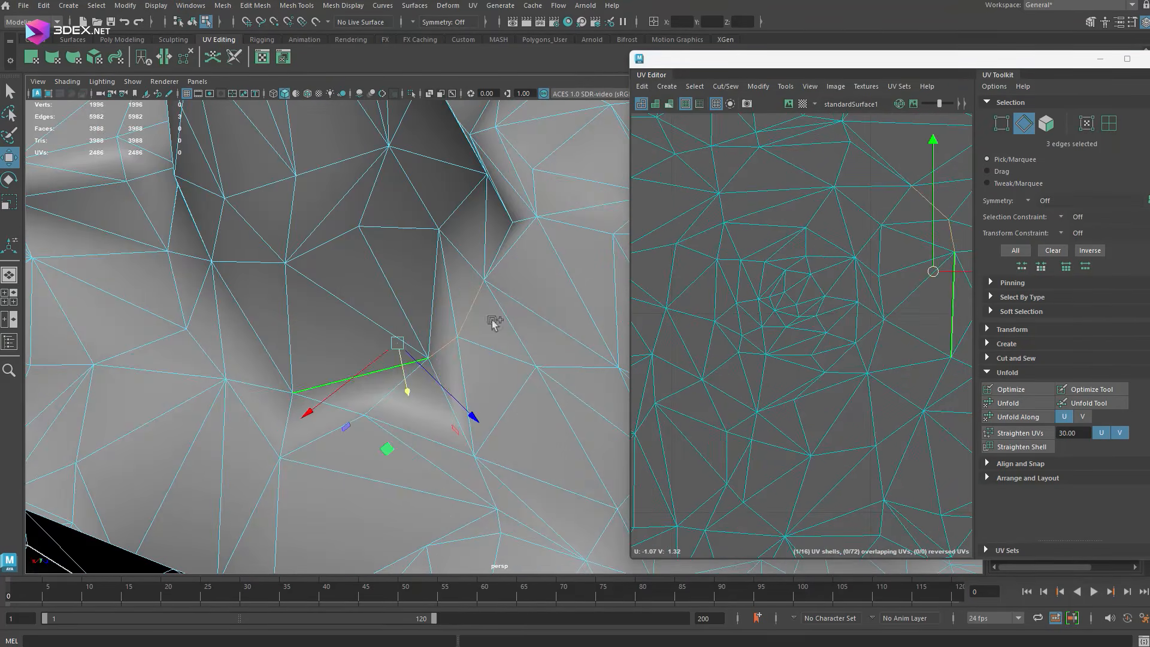
{"action": "key", "text": "shift+x"}
Continue cutting the seam edge by edge around the other side of that spike's base
{"action": "left_click_drag", "start_coordinate": [494, 322], "coordinate": [373, 334], "text": "alt"}
{"action": "key", "text": "shift+x"}
{"action": "left_click_drag", "start_coordinate": [322, 410], "coordinate": [383, 468], "text": "alt"}
{"action": "left_click", "coordinate": [383, 480]}
{"action": "left_click", "coordinate": [336, 473], "text": "shift"}
{"action": "key", "text": "shift+x"}
{"action": "left_click", "coordinate": [301, 435]}
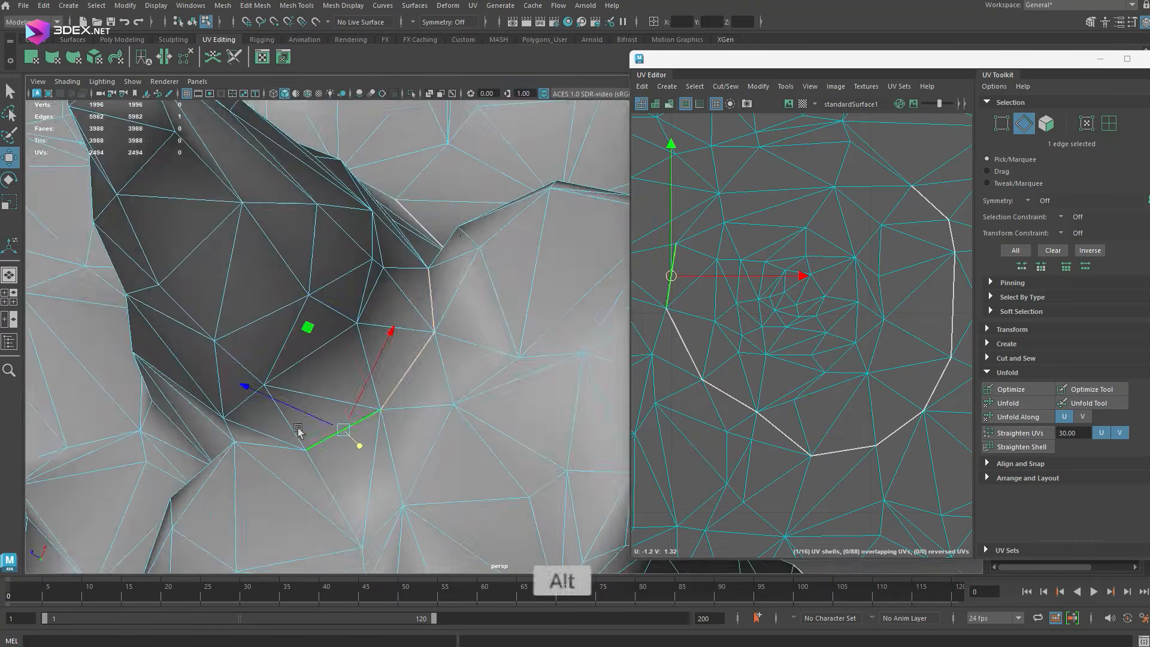
{"action": "left_click", "coordinate": [360, 414], "text": "shift"}
{"action": "left_click_drag", "start_coordinate": [359, 413], "coordinate": [471, 388], "text": "alt"}
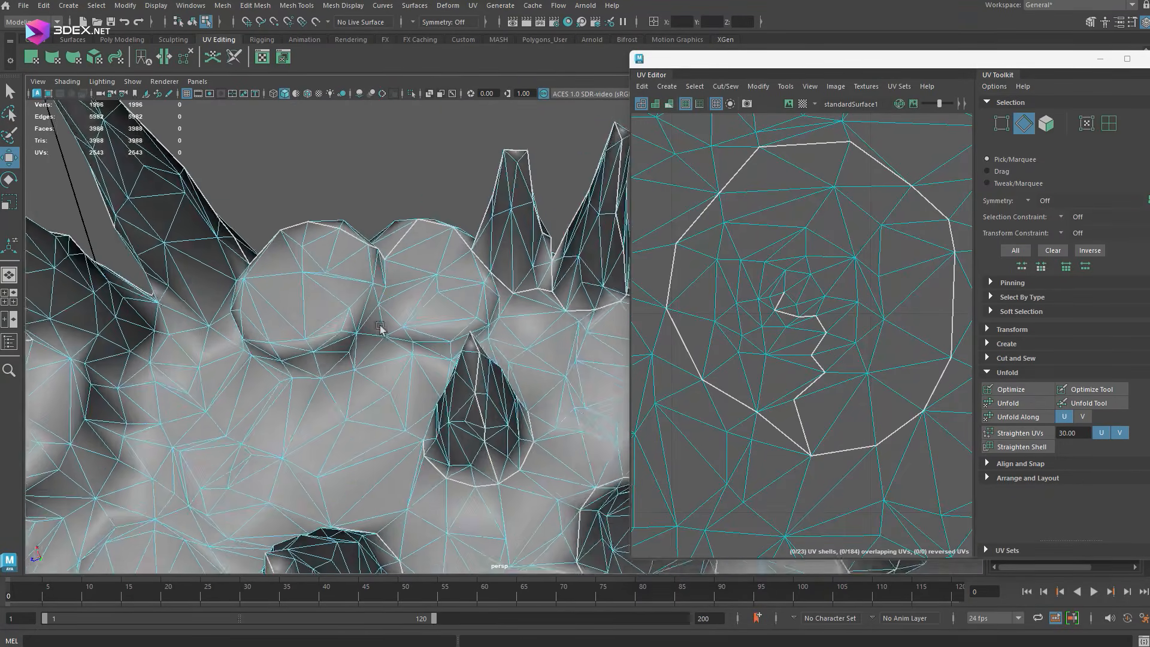
Select the crease edges around the base of the rounded rocks and cut them as UV seams
{"action": "scroll", "coordinate": [376, 348], "scroll_direction": "up", "scroll_amount": 4}
{"action": "left_click", "coordinate": [493, 350], "text": "shift"}
{"action": "left_click_drag", "start_coordinate": [493, 351], "coordinate": [535, 362], "text": "alt"}
{"action": "left_click", "coordinate": [403, 379], "text": "shift"}
{"action": "key", "text": "shift+x"}
{"action": "left_click", "coordinate": [526, 344]}
{"action": "double_click", "coordinate": [444, 400], "text": "shift"}
{"action": "left_click_drag", "start_coordinate": [395, 377], "coordinate": [450, 377], "text": "alt"}
{"action": "left_click", "coordinate": [444, 439], "text": "shift"}
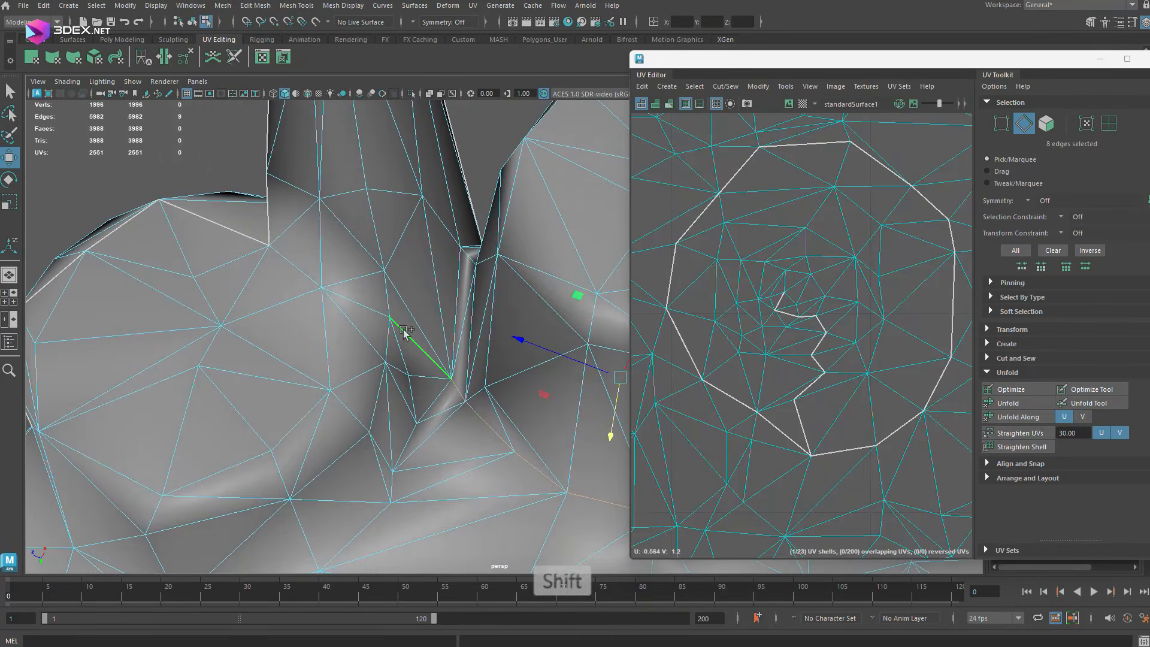
{"action": "double_click", "coordinate": [407, 336], "text": "shift"}
{"action": "key", "text": "shift+x"}
Continue the seam through the crevice between the rounded rock and its neighbouring spike, cutting two more edge paths
{"action": "left_click_drag", "start_coordinate": [359, 300], "coordinate": [384, 300], "text": "alt"}
{"action": "left_click", "coordinate": [488, 310]}
{"action": "double_click", "coordinate": [488, 310], "text": "shift"}
{"action": "left_click_drag", "start_coordinate": [488, 310], "coordinate": [388, 354], "text": "alt"}
{"action": "double_click", "coordinate": [411, 316], "text": "shift"}
{"action": "key", "text": "shift+x"}
{"action": "left_click", "coordinate": [428, 299]}
{"action": "double_click", "coordinate": [367, 303], "text": "shift"}
{"action": "key", "text": "shift+x"}
Select and cut the following edge paths around the bases of the adjoining spikes
{"action": "double_click", "coordinate": [380, 421], "text": "shift"}
{"action": "double_click", "coordinate": [304, 409], "text": "shift"}
{"action": "key", "text": "shift+x"}
{"action": "left_click", "coordinate": [582, 360]}
{"action": "double_click", "coordinate": [478, 444], "text": "shift"}
{"action": "key", "text": "shift+x"}
{"action": "left_click_drag", "start_coordinate": [478, 444], "coordinate": [560, 384], "text": "alt"}
{"action": "left_click", "coordinate": [518, 331]}
{"action": "double_click", "coordinate": [354, 381], "text": "shift"}
{"action": "key", "text": "shift+x"}
Cut the last edge path along the crease at the tall spikes' bases to finish the seams
{"action": "left_click", "coordinate": [563, 390]}
{"action": "double_click", "coordinate": [393, 378], "text": "shift"}
{"action": "left_click_drag", "start_coordinate": [393, 379], "coordinate": [453, 385], "text": "alt"}
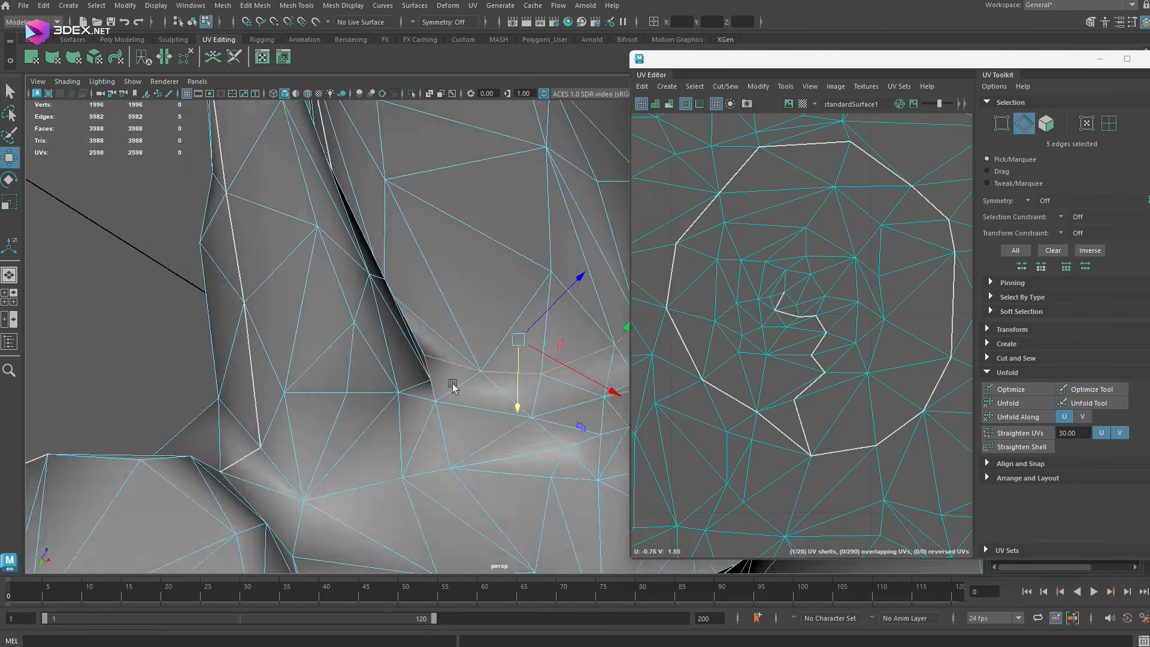
{"action": "double_click", "coordinate": [253, 427], "text": "shift"}
{"action": "key", "text": "shift+x"}
{"action": "left_click_drag", "start_coordinate": [252, 427], "coordinate": [419, 378], "text": "alt"}
{"action": "scroll", "coordinate": [419, 377], "scroll_direction": "down", "scroll_amount": 8}
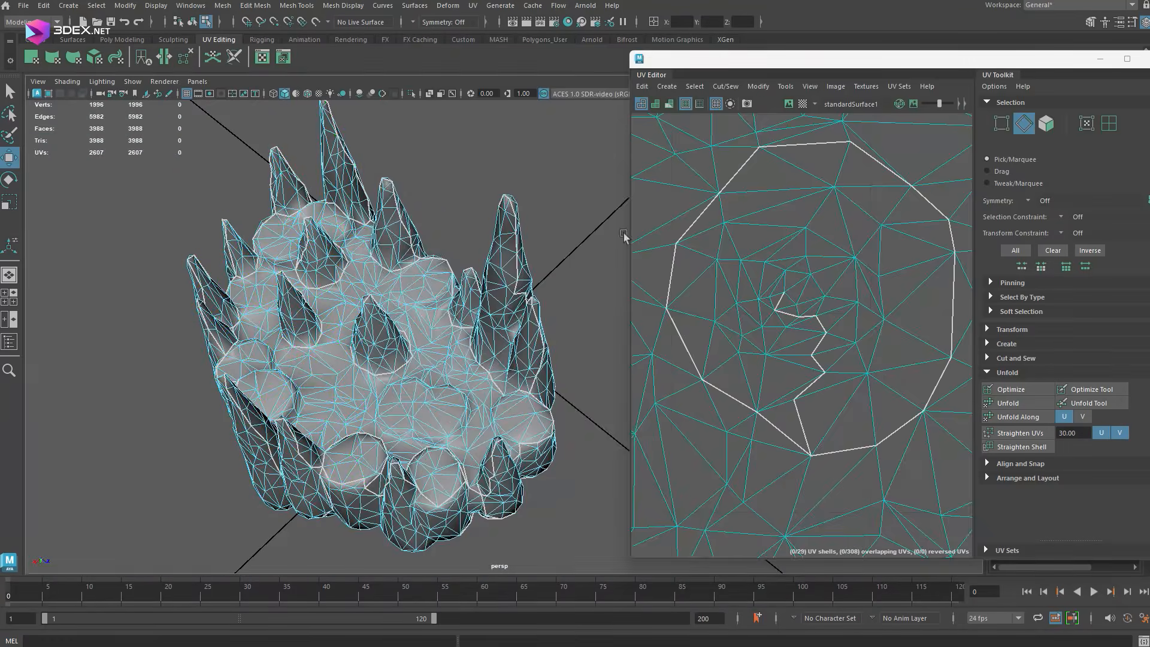
Enlarge the UV editor, select all UV shells and unfold them
{"action": "left_click_drag", "start_coordinate": [630, 237], "coordinate": [370, 240]}
{"action": "scroll", "coordinate": [671, 261], "scroll_direction": "down", "scroll_amount": 10}
{"action": "middle_click_drag", "start_coordinate": [671, 261], "coordinate": [604, 273], "text": "alt"}
{"action": "left_click_drag", "start_coordinate": [497, 204], "coordinate": [770, 473]}
{"action": "left_click", "coordinate": [1009, 403]}
Select all unfolded shells and lay them out automatically in the UV tile
{"action": "left_click", "coordinate": [1027, 478]}
{"action": "scroll", "coordinate": [1030, 468], "scroll_direction": "down", "scroll_amount": 3}
{"action": "left_click", "coordinate": [858, 322]}
{"action": "scroll", "coordinate": [779, 317], "scroll_direction": "down", "scroll_amount": 6}
{"action": "left_click_drag", "start_coordinate": [480, 141], "coordinate": [857, 510]}
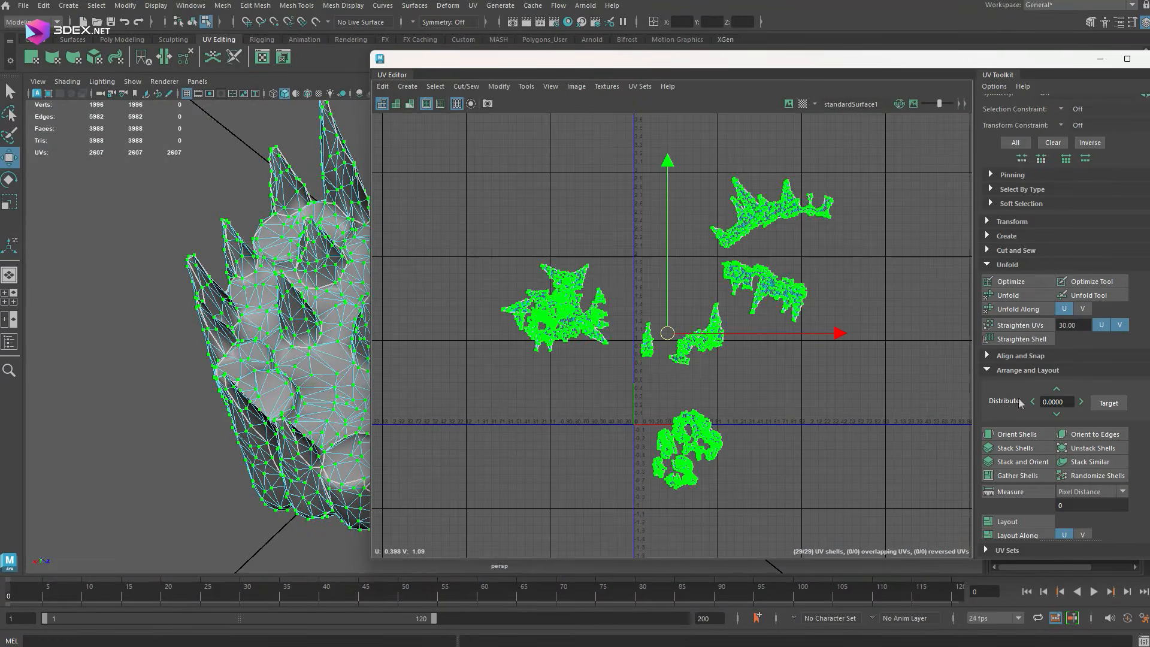
{"action": "left_click", "coordinate": [1009, 521]}
Cut an extra seam in the problem shell and unfold the separated multi-spike shell
{"action": "left_click", "coordinate": [685, 299]}
{"action": "scroll", "coordinate": [671, 360], "scroll_direction": "up", "scroll_amount": 8}
{"action": "middle_click_drag", "start_coordinate": [644, 383], "coordinate": [637, 248], "text": "alt"}
{"action": "left_click_drag", "start_coordinate": [252, 336], "coordinate": [300, 371], "text": "alt"}
{"action": "scroll", "coordinate": [798, 259], "scroll_direction": "up", "scroll_amount": 8}
{"action": "key", "text": "shift+x"}
{"action": "left_click", "coordinate": [803, 360]}
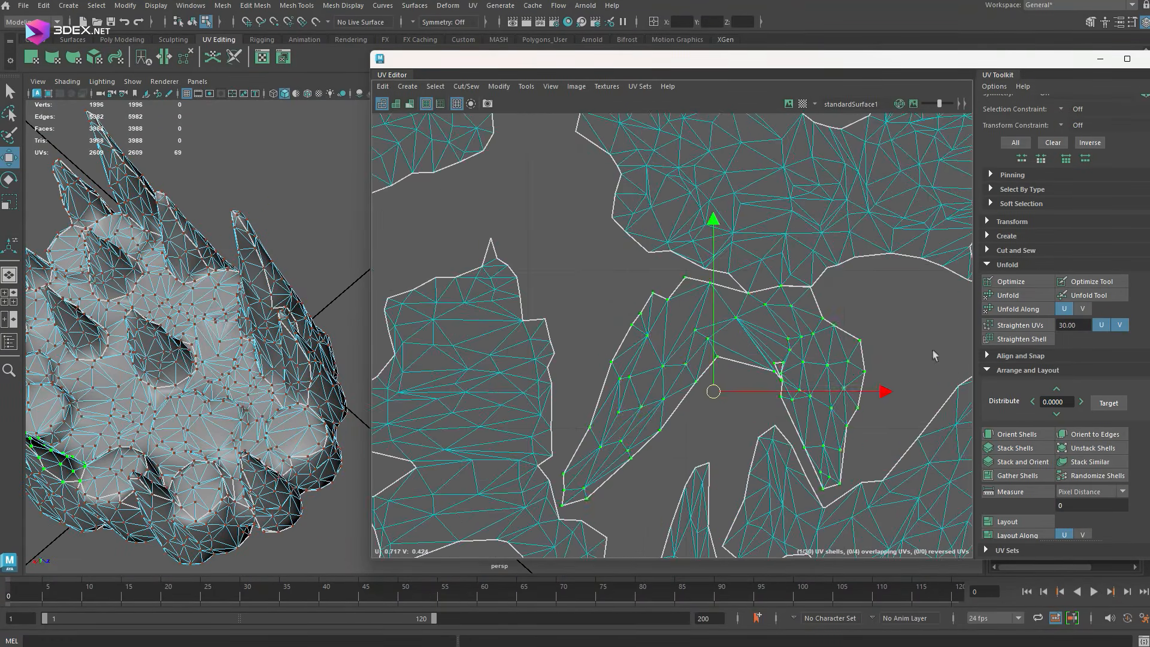
{"action": "left_click", "coordinate": [1009, 295]}
Adjust the neighbouring shell, then select all shells and repeat the automatic layout
{"action": "scroll", "coordinate": [707, 382], "scroll_direction": "up", "scroll_amount": 4}
{"action": "left_click", "coordinate": [727, 333]}
{"action": "right_click_drag", "start_coordinate": [742, 245], "coordinate": [698, 263], "text": "shift"}
{"action": "scroll", "coordinate": [689, 269], "scroll_direction": "down", "scroll_amount": 10}
{"action": "left_click_drag", "start_coordinate": [486, 144], "coordinate": [868, 528]}
{"action": "left_click", "coordinate": [1025, 523]}
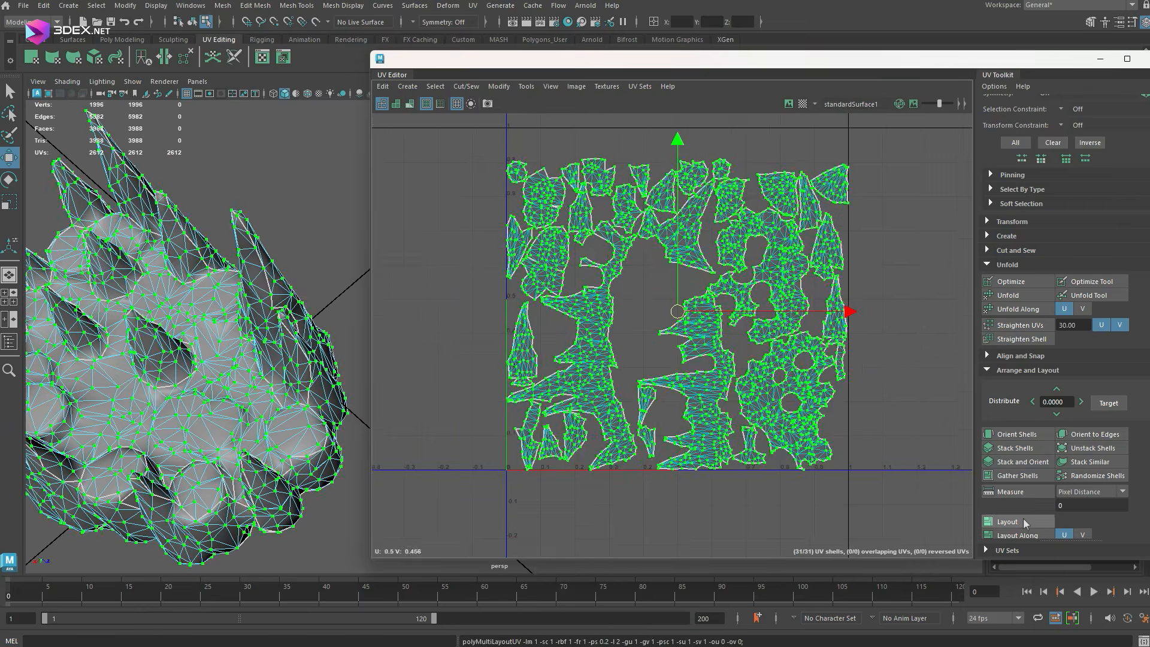
Move and rotate the central spike's shell and the nearby triangular shell into the empty space between the large shells
{"action": "left_click", "coordinate": [886, 335]}
{"action": "scroll", "coordinate": [699, 236], "scroll_direction": "up", "scroll_amount": 2}
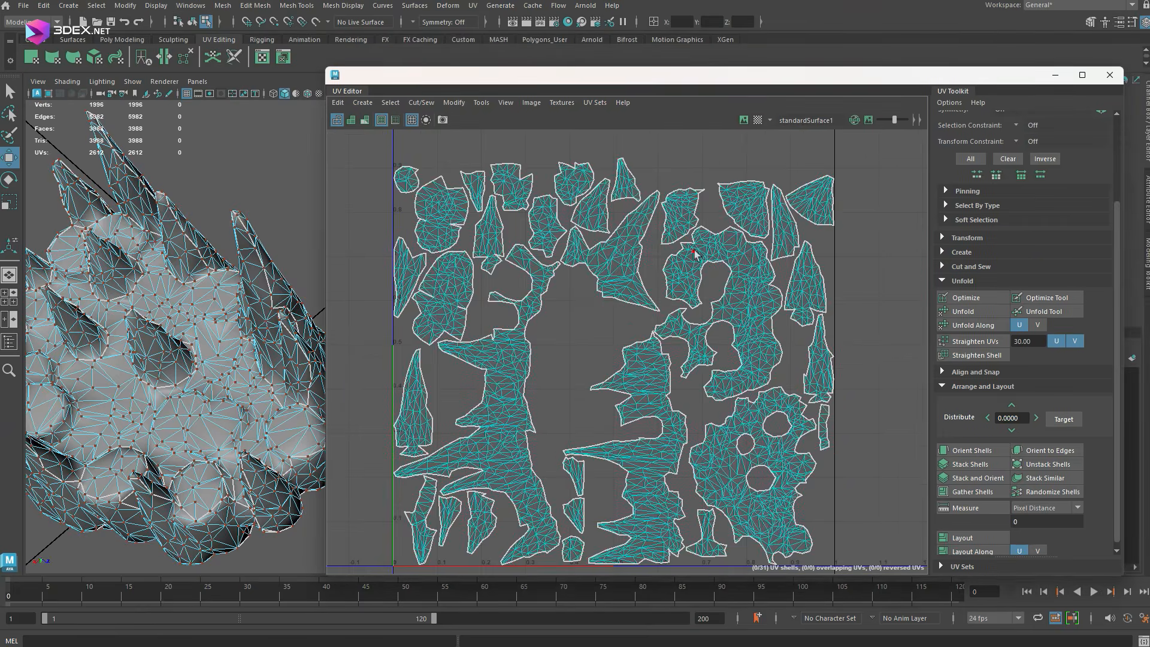
{"action": "scroll", "coordinate": [721, 255], "scroll_direction": "up", "scroll_amount": 3}
{"action": "key", "text": "e"}
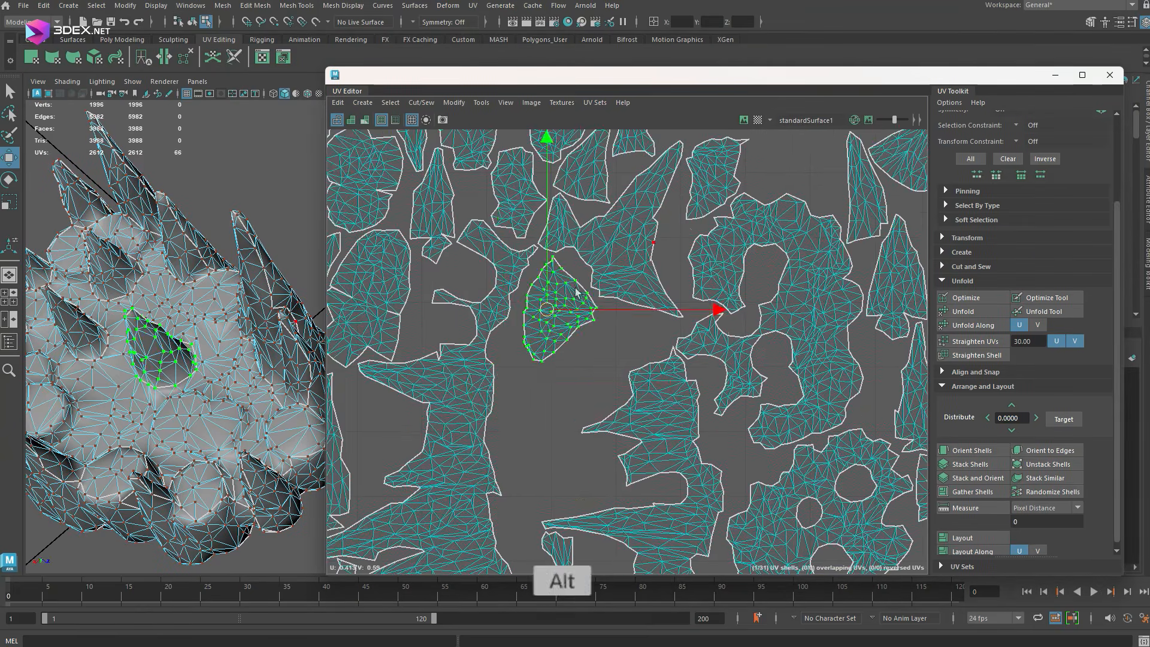
{"action": "left_click", "coordinate": [584, 173]}
{"action": "key", "text": "e"}
{"action": "left_click_drag", "start_coordinate": [654, 321], "coordinate": [635, 354]}
{"action": "key", "text": "w"}
{"action": "scroll", "coordinate": [599, 335], "scroll_direction": "down", "scroll_amount": 5}
Move and rotate two narrow spike shells to fit side by side in the gap between the large shells
{"action": "left_click", "coordinate": [497, 222]}
{"action": "key", "text": "e"}
{"action": "key", "text": "w"}
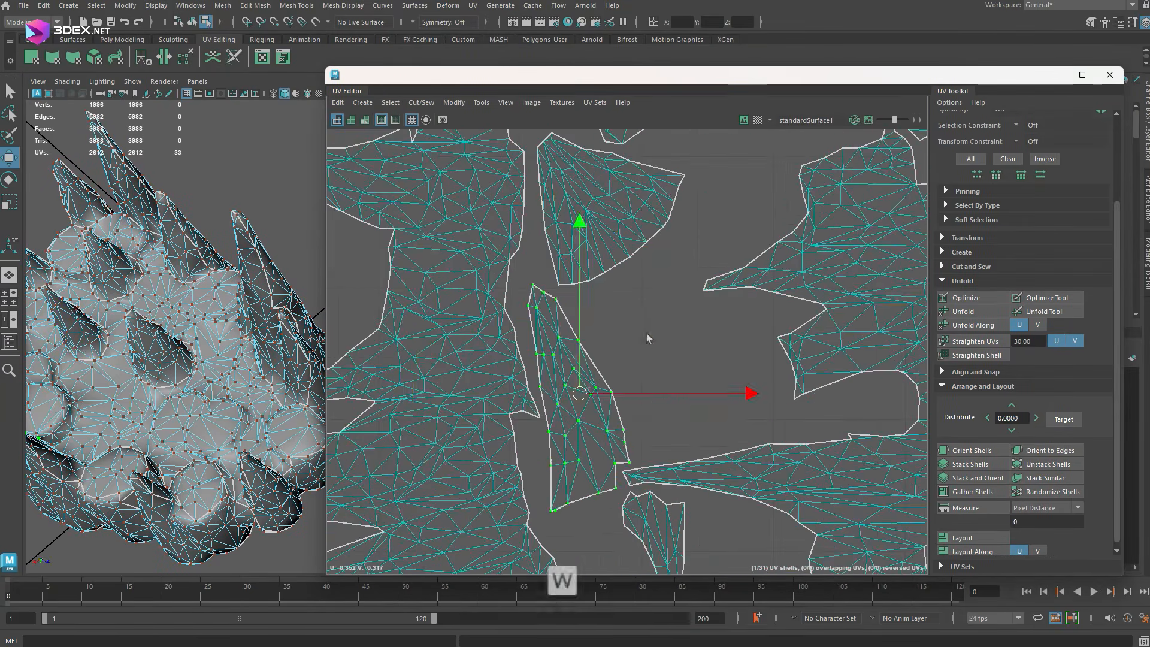
{"action": "scroll", "coordinate": [647, 338], "scroll_direction": "down", "scroll_amount": 5}
{"action": "left_click", "coordinate": [796, 386]}
{"action": "scroll", "coordinate": [573, 413], "scroll_direction": "up", "scroll_amount": 4}
{"action": "left_click_drag", "start_coordinate": [797, 361], "coordinate": [574, 381]}
{"action": "key", "text": "e"}
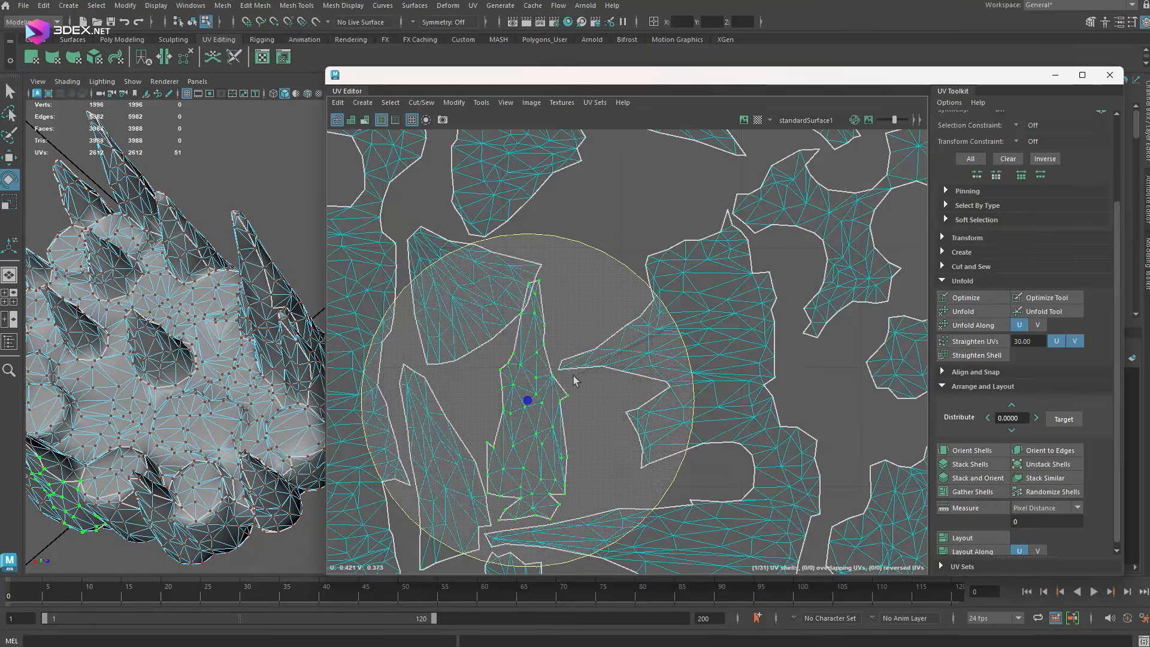
{"action": "scroll", "coordinate": [574, 381], "scroll_direction": "up", "scroll_amount": 2}
{"action": "key", "text": "w"}
Move the back spike's shell into the central gap above the large shell and rotate it
{"action": "left_click", "coordinate": [503, 323]}
{"action": "scroll", "coordinate": [540, 336], "scroll_direction": "down", "scroll_amount": 6}
{"action": "left_click", "coordinate": [649, 259]}
{"action": "left_click_drag", "start_coordinate": [649, 259], "coordinate": [558, 276]}
{"action": "scroll", "coordinate": [563, 312], "scroll_direction": "up", "scroll_amount": 6}
{"action": "key", "text": "e"}
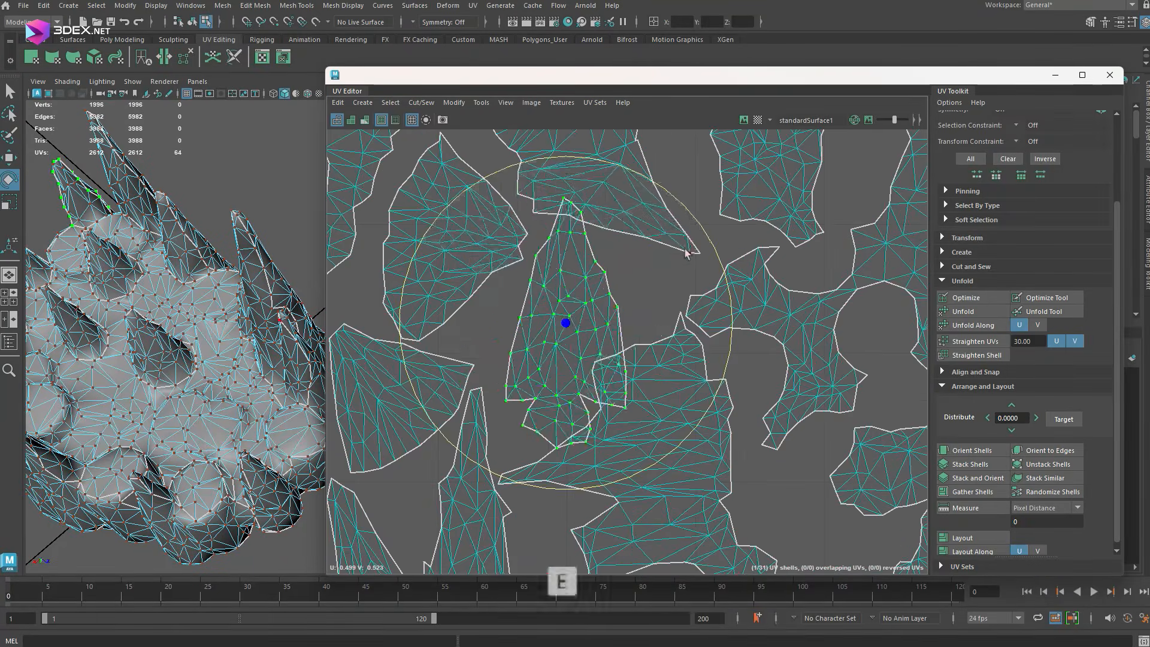
{"action": "left_click_drag", "start_coordinate": [688, 254], "coordinate": [620, 370]}
{"action": "key", "text": "w"}
{"action": "scroll", "coordinate": [577, 311], "scroll_direction": "up", "scroll_amount": 2}
{"action": "left_click_drag", "start_coordinate": [577, 311], "coordinate": [562, 313]}
{"action": "scroll", "coordinate": [575, 309], "scroll_direction": "down", "scroll_amount": 6}
{"action": "scroll", "coordinate": [622, 290], "scroll_direction": "down", "scroll_amount": 2}
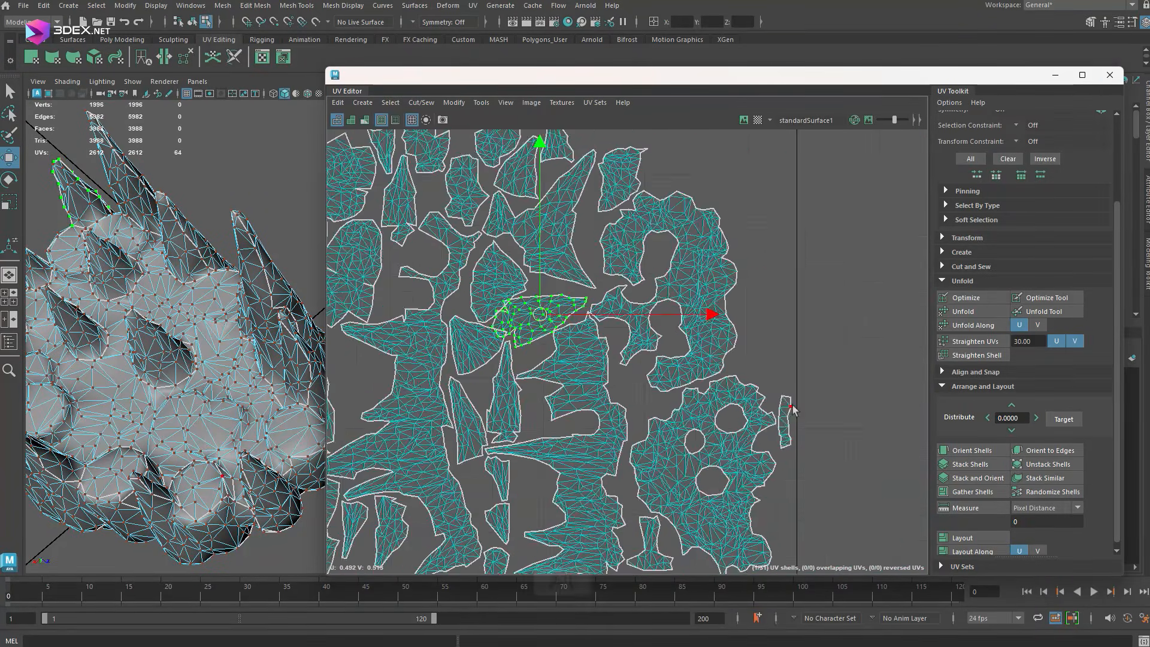
Rotate the back spike's shell again and refine its placement in the central gap
{"action": "scroll", "coordinate": [599, 360], "scroll_direction": "up", "scroll_amount": 8}
{"action": "key", "text": "e"}
{"action": "left_click_drag", "start_coordinate": [647, 353], "coordinate": [572, 419]}
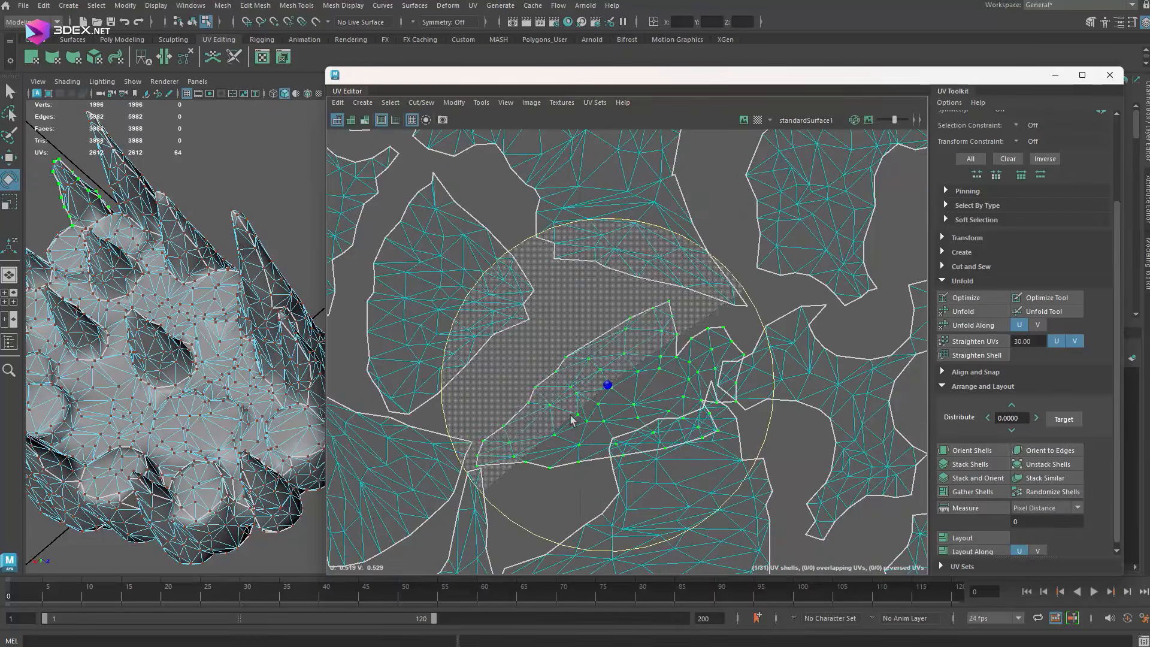
{"action": "key", "text": "w"}
{"action": "key", "text": "e"}
{"action": "key", "text": "w"}
{"action": "scroll", "coordinate": [611, 341], "scroll_direction": "down", "scroll_amount": 4}
Reposition the large branching spike shell and move the small triangular shell above it to the free upper-right area
{"action": "left_click", "coordinate": [599, 335]}
{"action": "key", "text": "e"}
{"action": "key", "text": "w"}
{"action": "middle_click_drag", "start_coordinate": [635, 207], "coordinate": [620, 327], "text": "alt"}
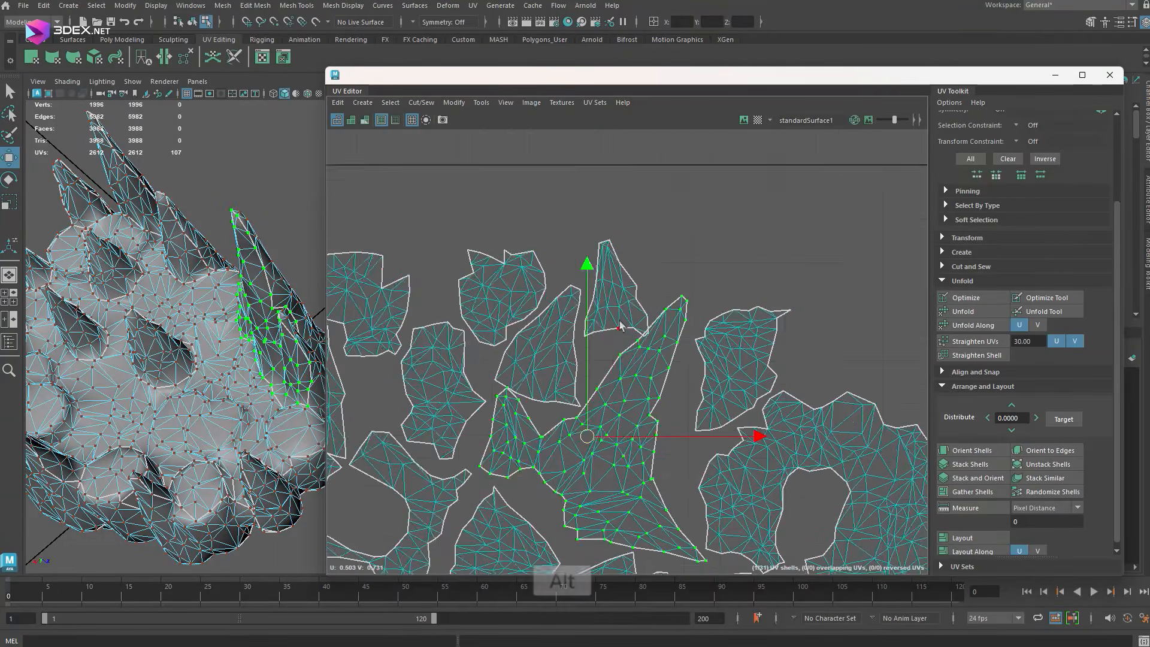
{"action": "left_click", "coordinate": [620, 323]}
{"action": "scroll", "coordinate": [620, 323], "scroll_direction": "down", "scroll_amount": 4}
{"action": "left_click_drag", "start_coordinate": [620, 311], "coordinate": [782, 217]}
{"action": "scroll", "coordinate": [659, 287], "scroll_direction": "down", "scroll_amount": 3}
Select all rearranged shells and scale the whole layout to fit the UV tile, using grid snapping
{"action": "left_click_drag", "start_coordinate": [429, 167], "coordinate": [800, 542]}
{"action": "key", "text": "x"}
{"action": "key", "text": "r"}
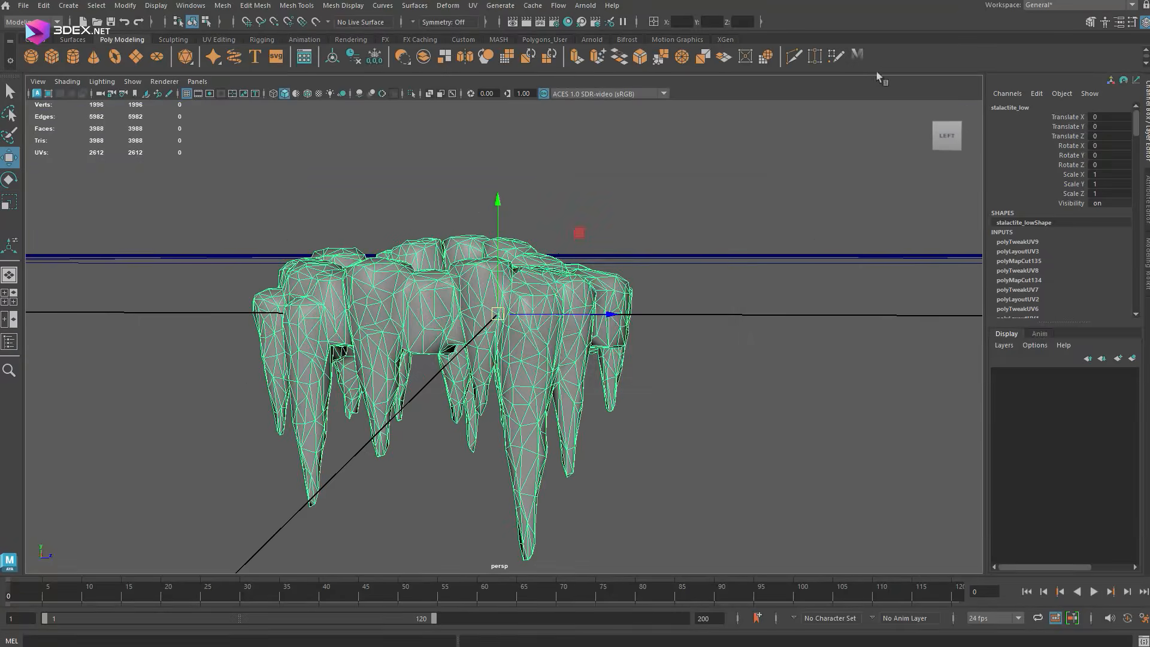
Delete the construction history of the stalactite_low mesh
{"action": "right_click_drag", "start_coordinate": [457, 277], "coordinate": [514, 262]}
{"action": "key", "text": "space"}
{"action": "left_click", "coordinate": [460, 178]}
{"action": "left_click", "coordinate": [659, 336]}
Export the selected stalactite_low mesh with its new UVs
{"action": "left_click_drag", "start_coordinate": [539, 311], "coordinate": [558, 264], "text": "alt"}
{"action": "key", "text": "space"}
{"action": "left_click", "coordinate": [437, 150]}
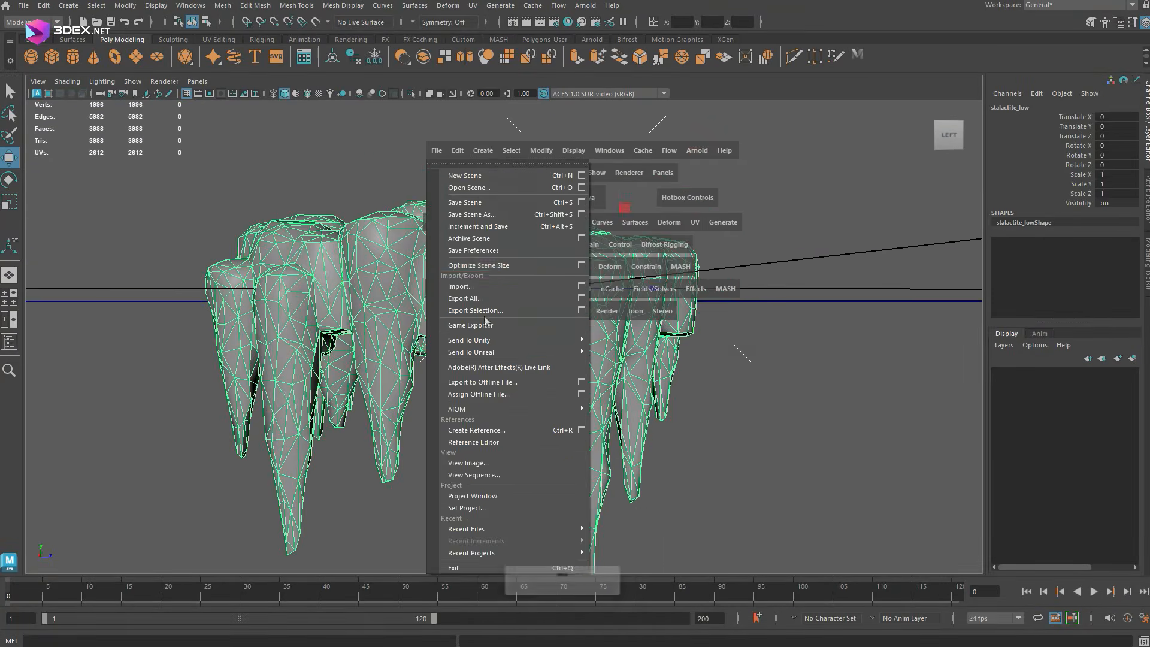
{"action": "left_click", "coordinate": [479, 310]}
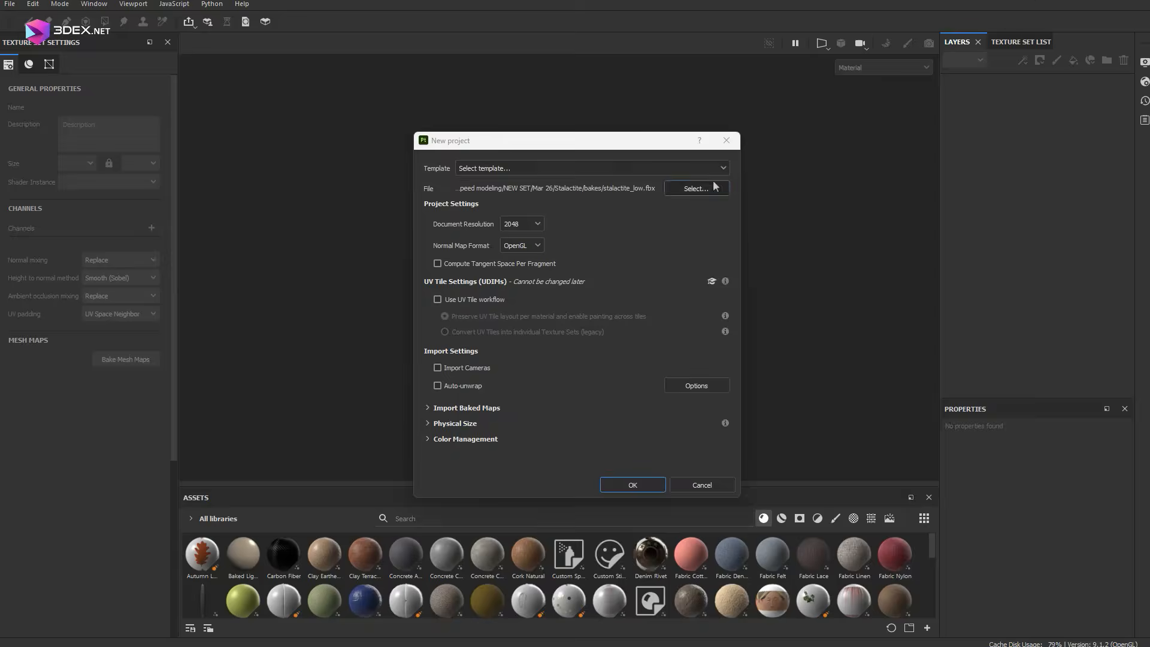
{"action": "left_click", "coordinate": [606, 483]}
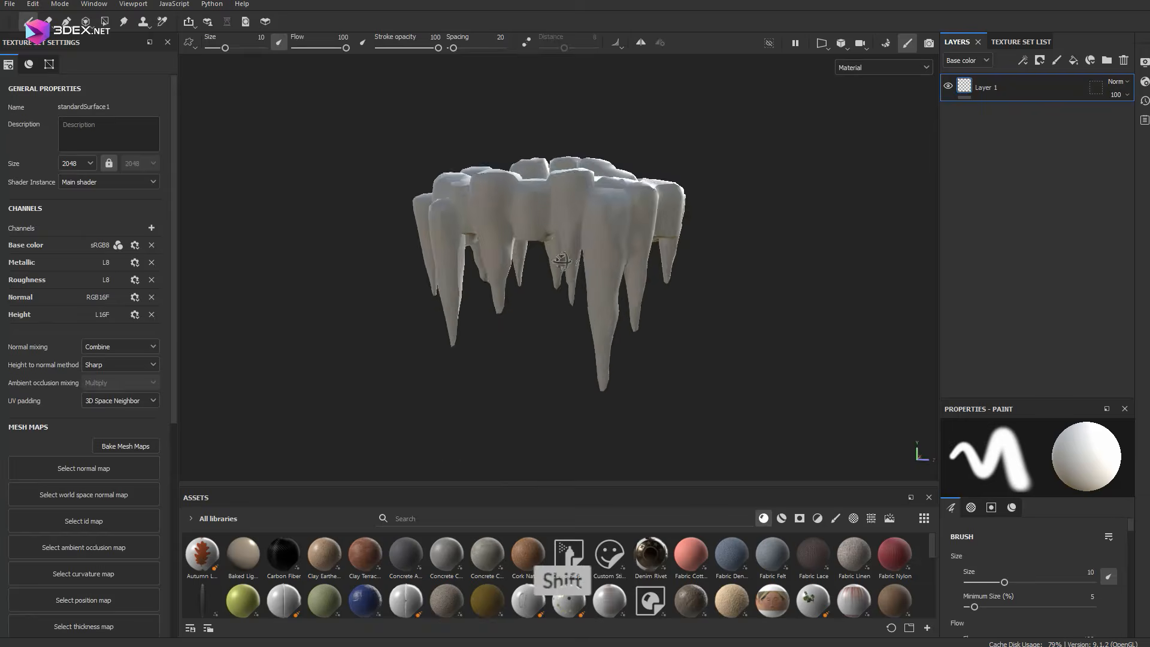
In Substance Painter, set the mesh map bake to Supersampling 16x antialiasing and enable the ambient occlusion ground plane
{"action": "left_click", "coordinate": [125, 446]}
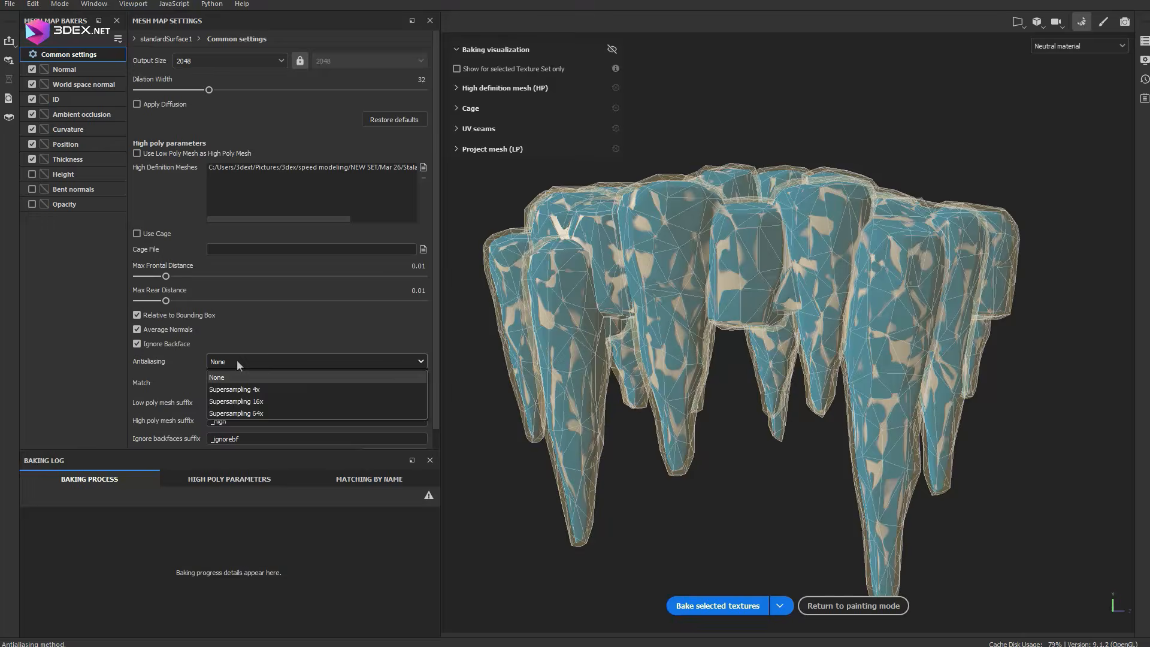
{"action": "left_click", "coordinate": [239, 413]}
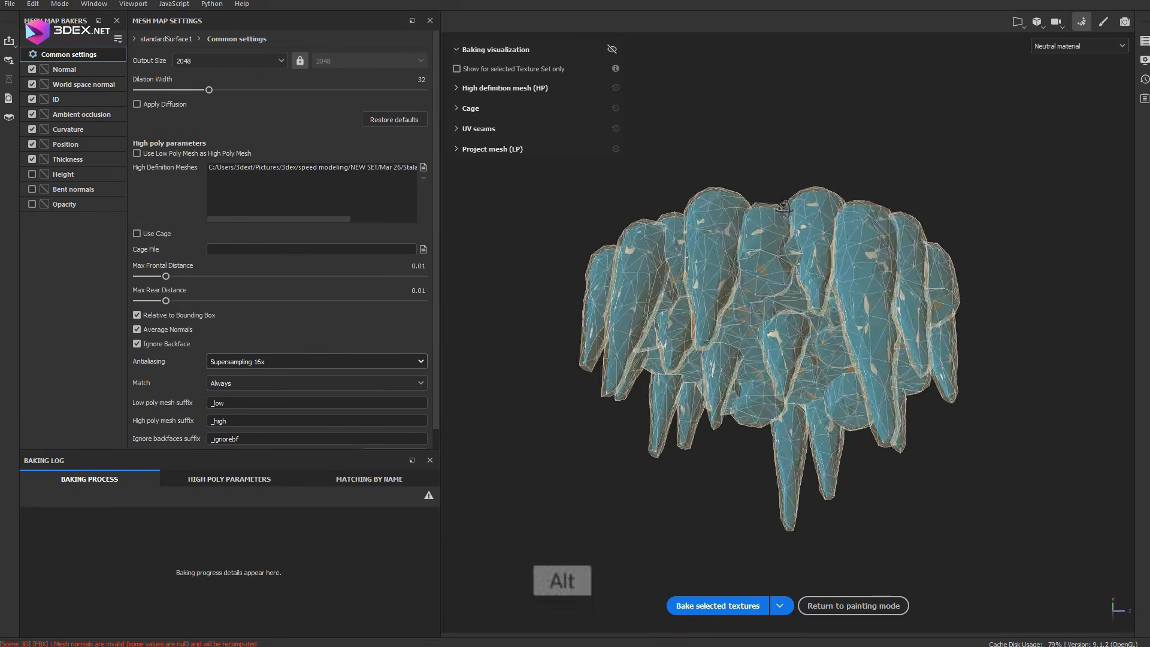
{"action": "left_click_drag", "start_coordinate": [784, 208], "coordinate": [779, 252], "text": "alt"}
{"action": "left_click", "coordinate": [84, 114]}
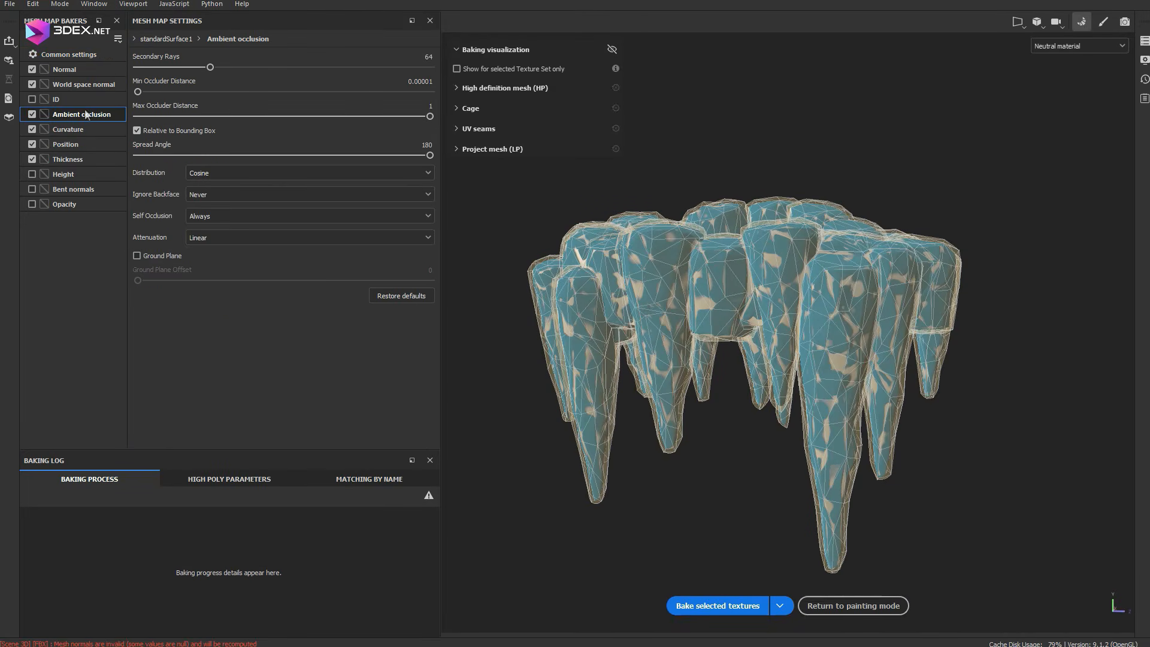
{"action": "left_click", "coordinate": [153, 257]}
Bake the selected mesh maps and return to painting mode to view the baked model
{"action": "left_click", "coordinate": [717, 606]}
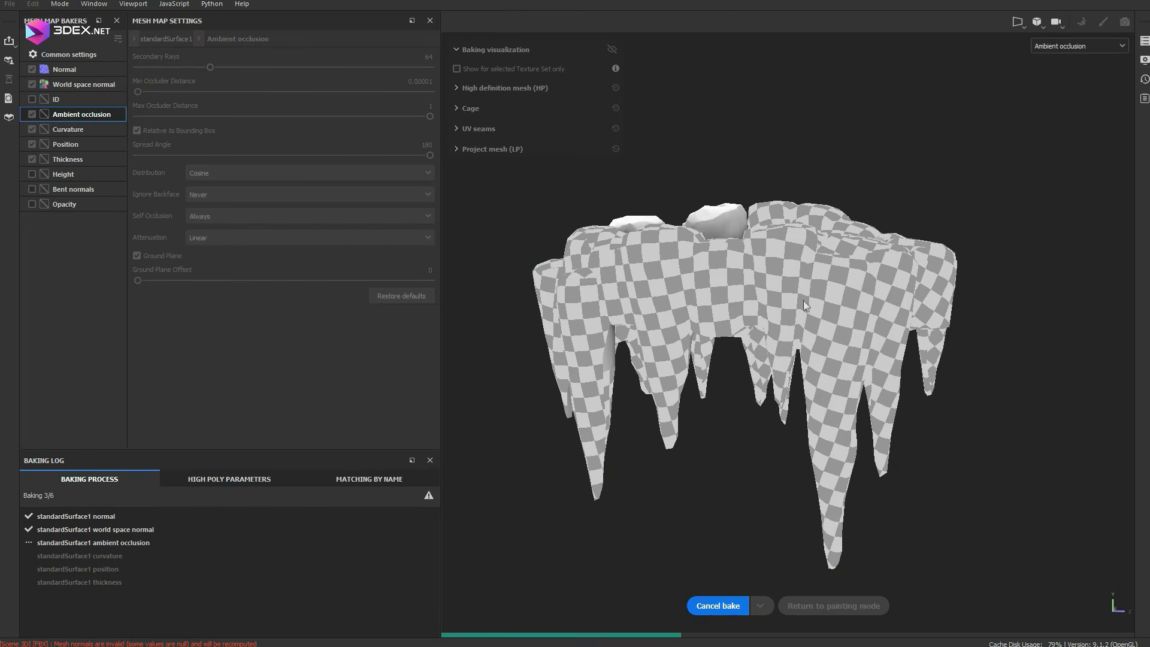
{"action": "left_click", "coordinate": [833, 606]}
{"action": "scroll", "coordinate": [547, 272], "scroll_direction": "down", "scroll_amount": 3}
{"action": "mouse_move", "coordinate": [560, 240]}
{"action": "left_mouse_down", "text": "alt"}
{"action": "mouse_move", "coordinate": [534, 296]}
{"action": "mouse_move", "coordinate": [629, 301]}
{"action": "mouse_move", "coordinate": [747, 260]}
{"action": "mouse_move", "coordinate": [577, 250]}
{"action": "mouse_move", "coordinate": [590, 243]}
{"action": "left_mouse_up", "text": "alt"}
{"action": "scroll", "coordinate": [546, 275], "scroll_direction": "up", "scroll_amount": 6}
{"action": "scroll", "coordinate": [534, 296], "scroll_direction": "down", "scroll_amount": 2}
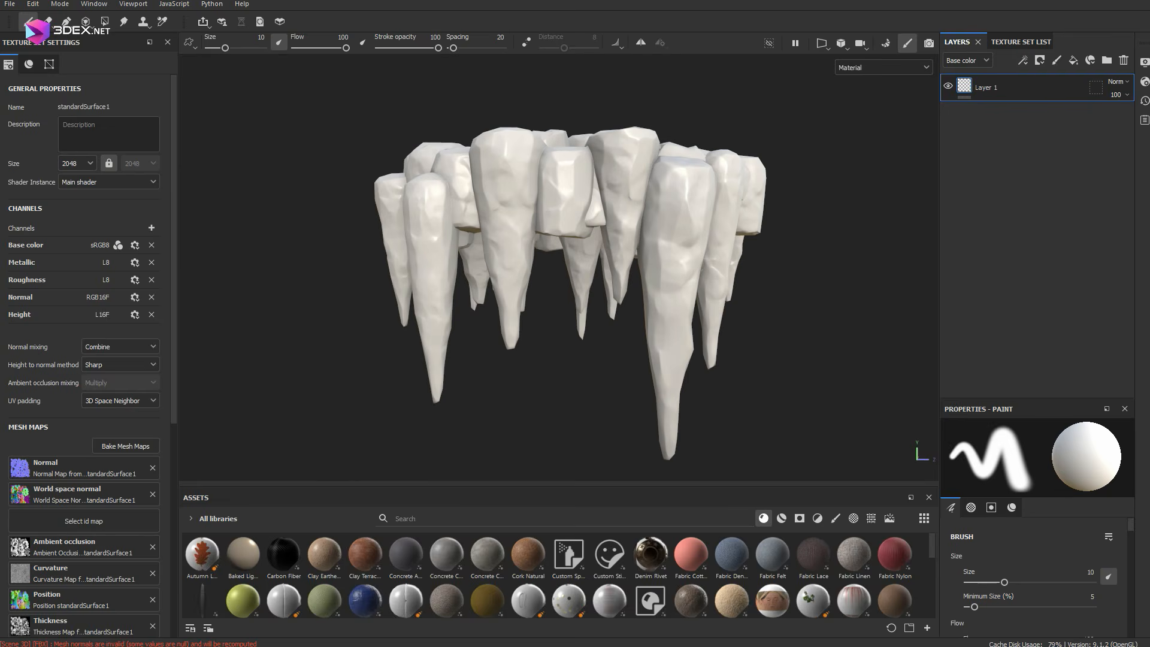
Apply the 3dex_Stylized_Wood_Simple smart material to the model and delete its Fibers layer
{"action": "left_click", "coordinate": [782, 519]}
{"action": "left_click_drag", "start_coordinate": [284, 599], "coordinate": [618, 192]}
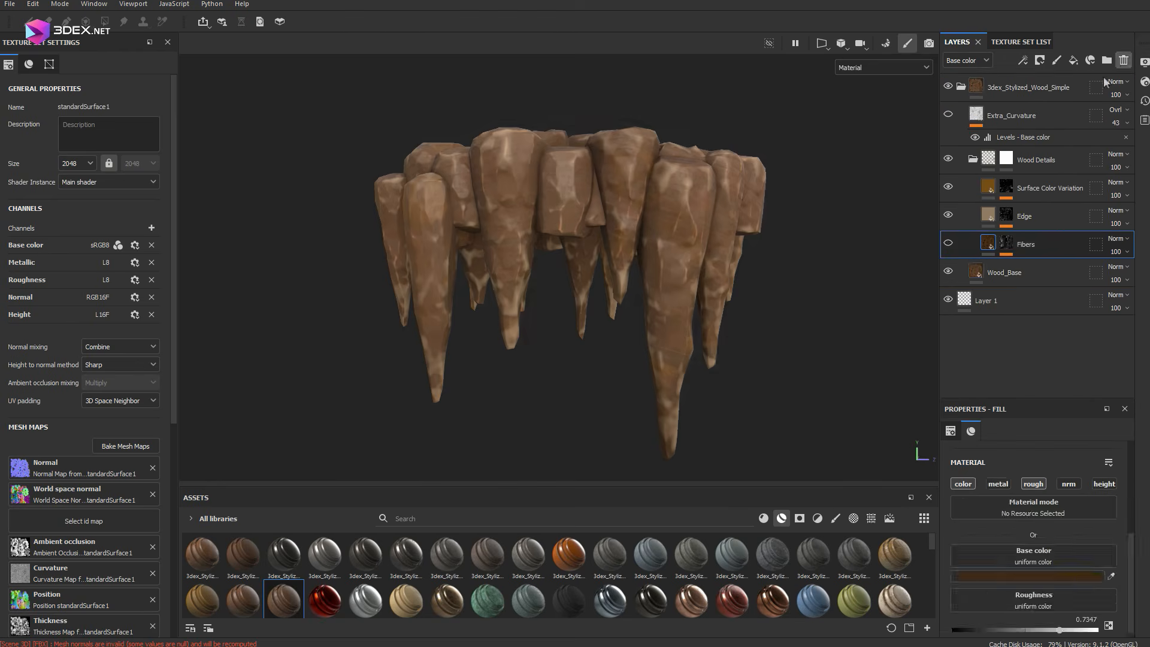
{"action": "left_click", "coordinate": [1123, 60]}
{"action": "scroll", "coordinate": [560, 267], "scroll_direction": "up", "scroll_amount": 2}
Set the Wood_Base layer's Main_Color to a medium, slightly muted blue
{"action": "left_click", "coordinate": [1019, 244]}
{"action": "scroll", "coordinate": [1058, 517], "scroll_direction": "down", "scroll_amount": 3}
{"action": "left_click", "coordinate": [1066, 530]}
{"action": "left_click", "coordinate": [942, 353]}
{"action": "left_click", "coordinate": [899, 330]}
{"action": "left_click_drag", "start_coordinate": [942, 354], "coordinate": [942, 344]}
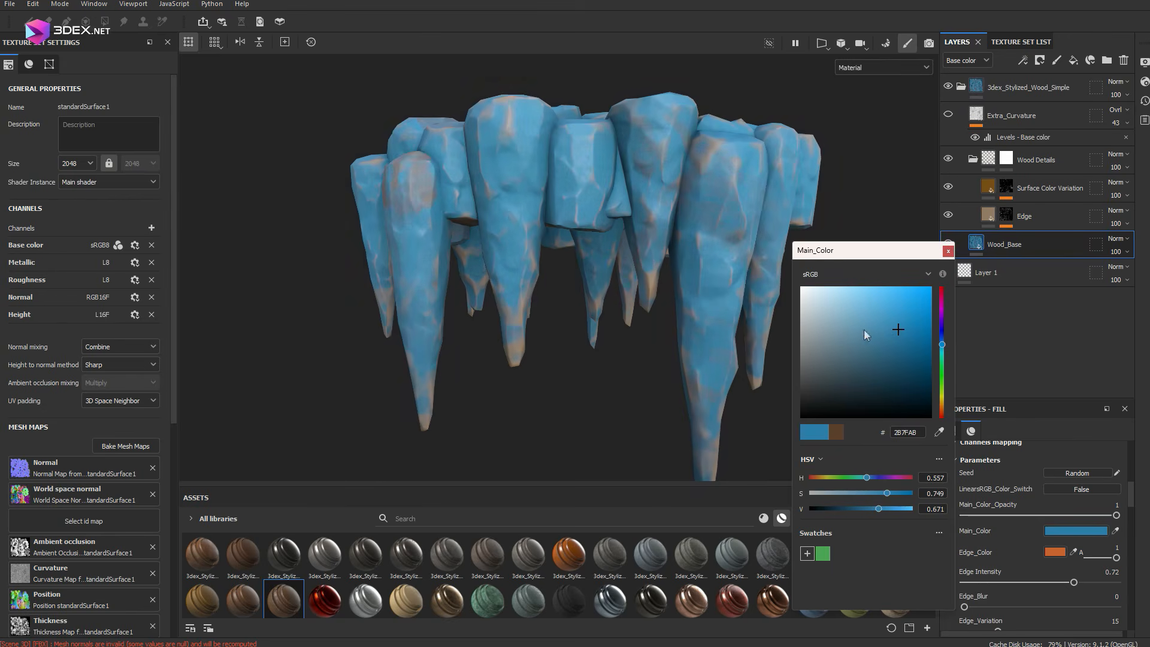
{"action": "left_click_drag", "start_coordinate": [865, 329], "coordinate": [887, 332]}
Set the Wood_Base layer's Edge_Color to bright cyan 53D0DD
{"action": "left_click", "coordinate": [1056, 551]}
{"action": "left_click", "coordinate": [943, 350]}
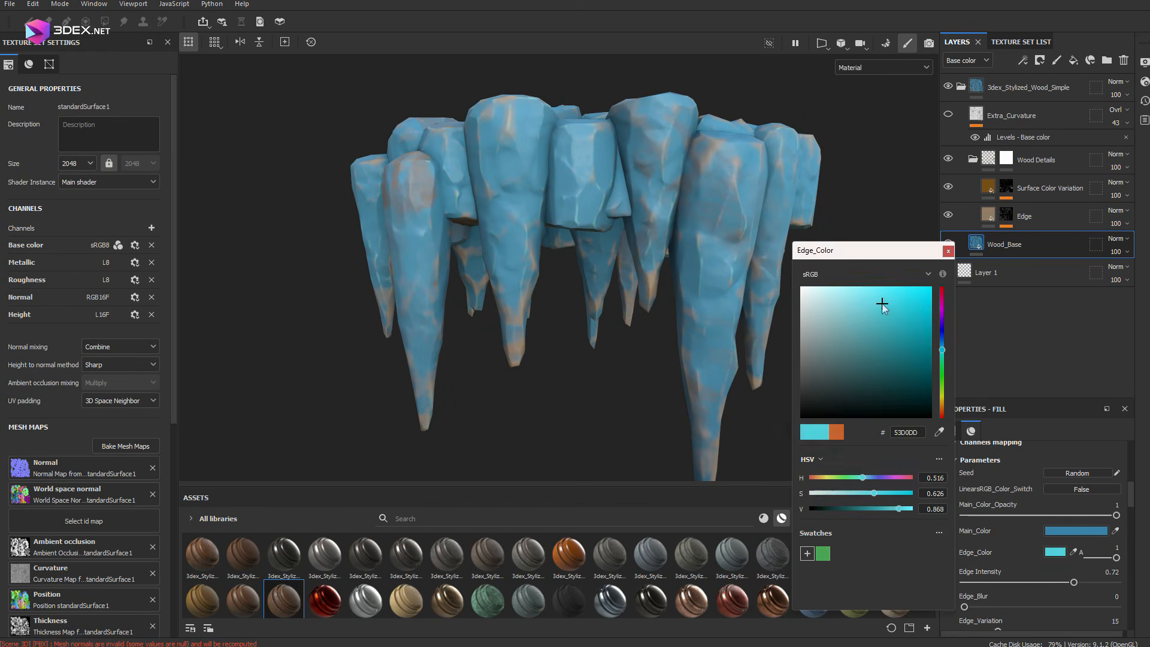
{"action": "left_click", "coordinate": [947, 251]}
Set the Wood_Base layer's Soft Edge Color to pale aqua 8AF0E3 and further adjust the layer's colors towards blue
{"action": "scroll", "coordinate": [1042, 527], "scroll_direction": "down", "scroll_amount": 3}
{"action": "left_click", "coordinate": [1055, 523]}
{"action": "left_click", "coordinate": [855, 354]}
{"action": "left_click", "coordinate": [943, 355]}
{"action": "left_click", "coordinate": [855, 293]}
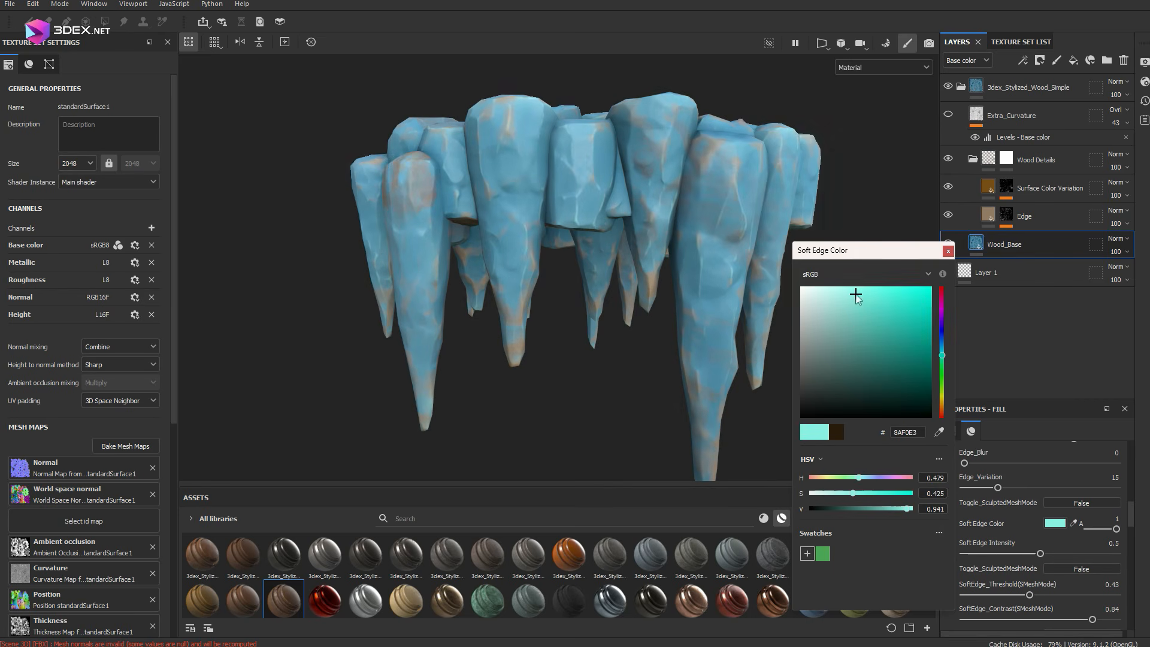
{"action": "left_click", "coordinate": [903, 345]}
{"action": "left_click", "coordinate": [943, 346]}
{"action": "left_click", "coordinate": [883, 354]}
{"action": "left_click", "coordinate": [880, 171]}
Set the base color of the Edge layer in the Wood Details group to light blue
{"action": "left_click", "coordinate": [975, 188]}
{"action": "left_click", "coordinate": [985, 215]}
{"action": "left_click", "coordinate": [1022, 571]}
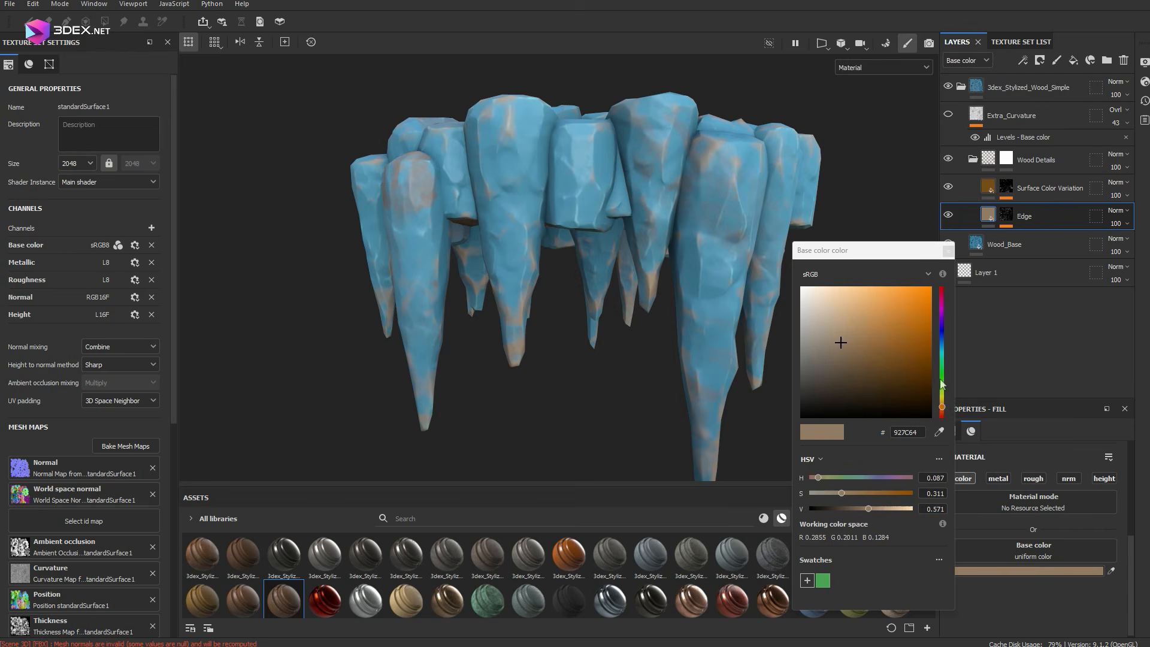
{"action": "left_click", "coordinate": [827, 307]}
{"action": "left_click", "coordinate": [942, 350]}
{"action": "left_click_drag", "start_coordinate": [942, 349], "coordinate": [942, 343]}
{"action": "left_click", "coordinate": [840, 303]}
{"action": "left_click_drag", "start_coordinate": [671, 306], "coordinate": [611, 281], "text": "alt"}
{"action": "left_click", "coordinate": [949, 251]}
Set the Surface Color Variation layer's base color to deep indigo blue and its opacity to 68
{"action": "left_click", "coordinate": [989, 187]}
{"action": "left_click", "coordinate": [1027, 571]}
{"action": "left_click", "coordinate": [942, 321]}
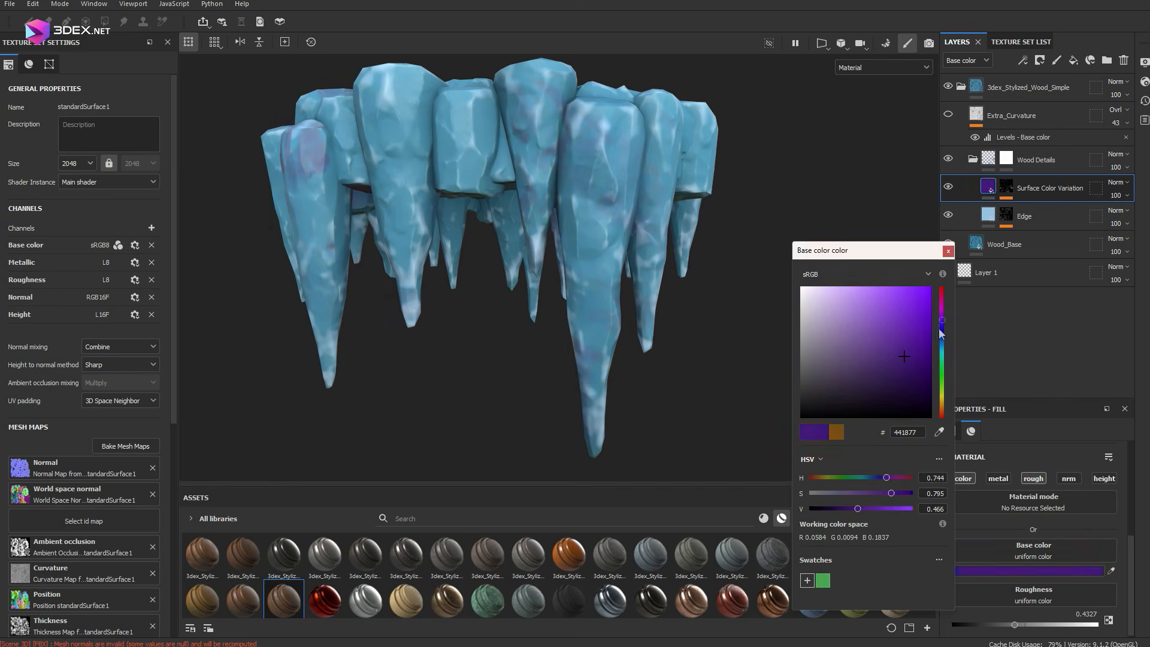
{"action": "left_click", "coordinate": [942, 325]}
{"action": "left_click_drag", "start_coordinate": [527, 359], "coordinate": [578, 364], "text": "alt"}
{"action": "left_click", "coordinate": [948, 251]}
{"action": "left_click", "coordinate": [1127, 196]}
{"action": "left_click", "coordinate": [1143, 217]}
{"action": "left_click_drag", "start_coordinate": [575, 251], "coordinate": [515, 240], "text": "alt"}
{"action": "right_click_drag", "start_coordinate": [515, 239], "coordinate": [587, 240], "text": "shift"}
Set the Wood_Base layer's Roughness_Amount to 0.33
{"action": "left_click", "coordinate": [1012, 244]}
{"action": "scroll", "coordinate": [1066, 556], "scroll_direction": "down", "scroll_amount": 15}
{"action": "left_click_drag", "start_coordinate": [576, 299], "coordinate": [479, 180], "text": "alt"}
{"action": "scroll", "coordinate": [617, 316], "scroll_direction": "down", "scroll_amount": 5}
{"action": "scroll", "coordinate": [601, 257], "scroll_direction": "up", "scroll_amount": 4}
{"action": "scroll", "coordinate": [1033, 531], "scroll_direction": "down", "scroll_amount": 8}
{"action": "left_click_drag", "start_coordinate": [1010, 505], "coordinate": [1000, 502]}
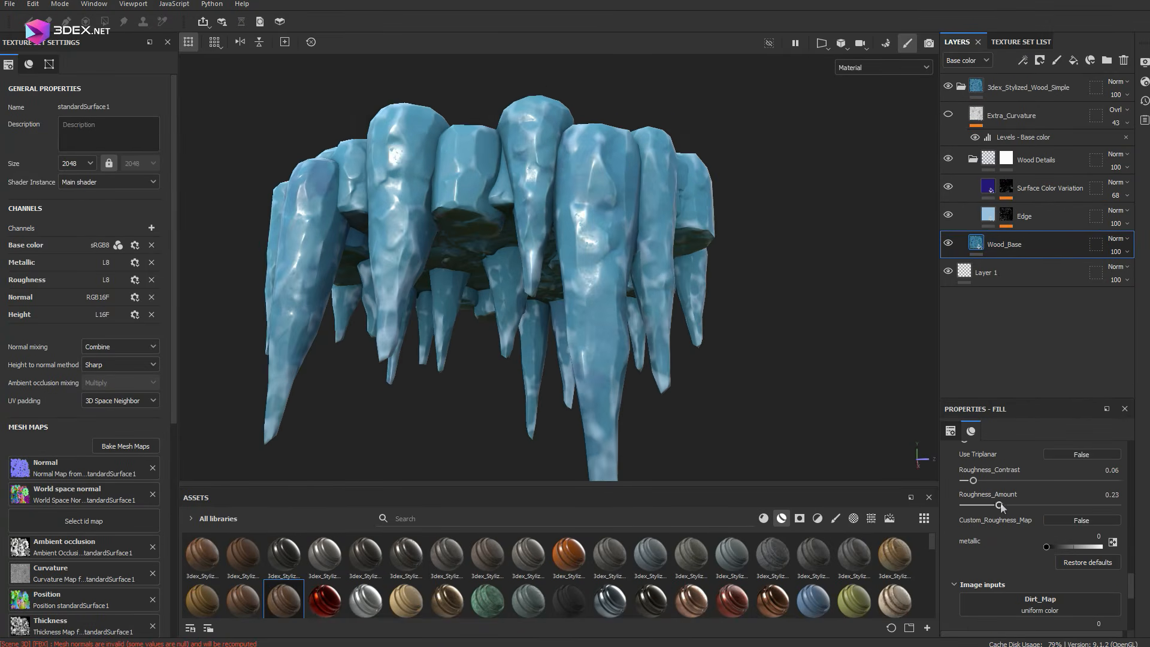
{"action": "left_click_drag", "start_coordinate": [527, 282], "coordinate": [605, 317], "text": "alt"}
{"action": "left_click_drag", "start_coordinate": [1002, 505], "coordinate": [1014, 505]}
{"action": "left_click_drag", "start_coordinate": [540, 360], "coordinate": [555, 467], "text": "alt"}
{"action": "scroll", "coordinate": [1038, 484], "scroll_direction": "up", "scroll_amount": 3}
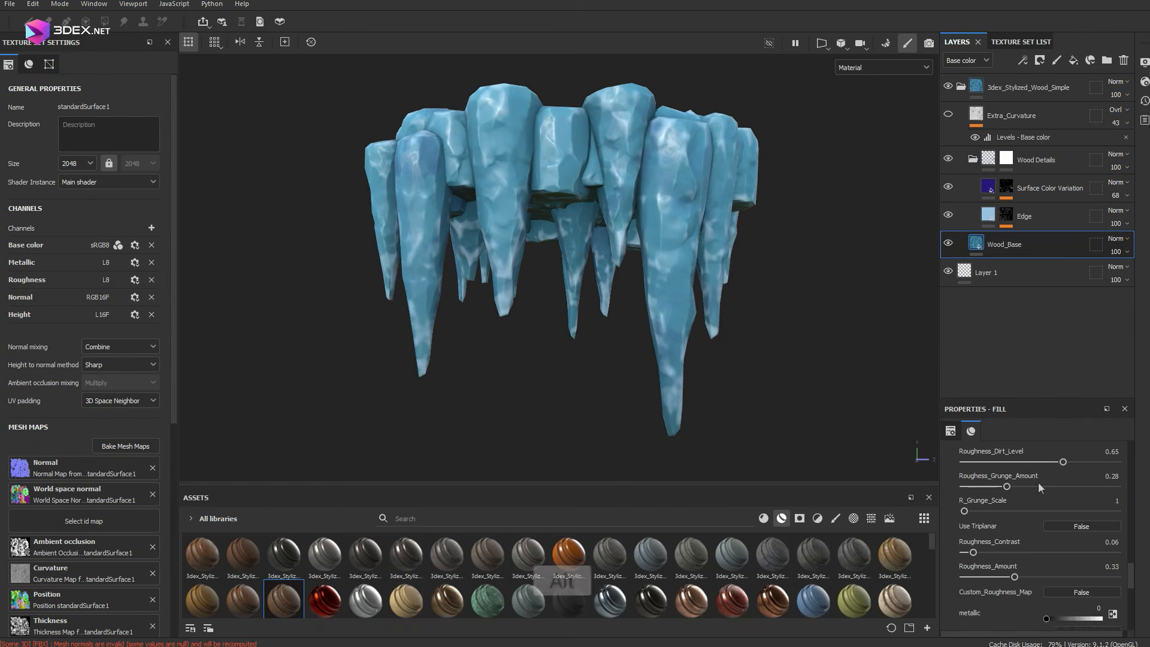
Apply the 3dex_Stylized_Metal_Soft smart material on top of the wood material and hide its Extra_Curvature layer
{"action": "left_click", "coordinate": [1012, 160]}
{"action": "left_click", "coordinate": [948, 115]}
{"action": "left_click", "coordinate": [949, 115]}
{"action": "left_click_drag", "start_coordinate": [528, 554], "coordinate": [563, 219]}
{"action": "left_click", "coordinate": [948, 159]}
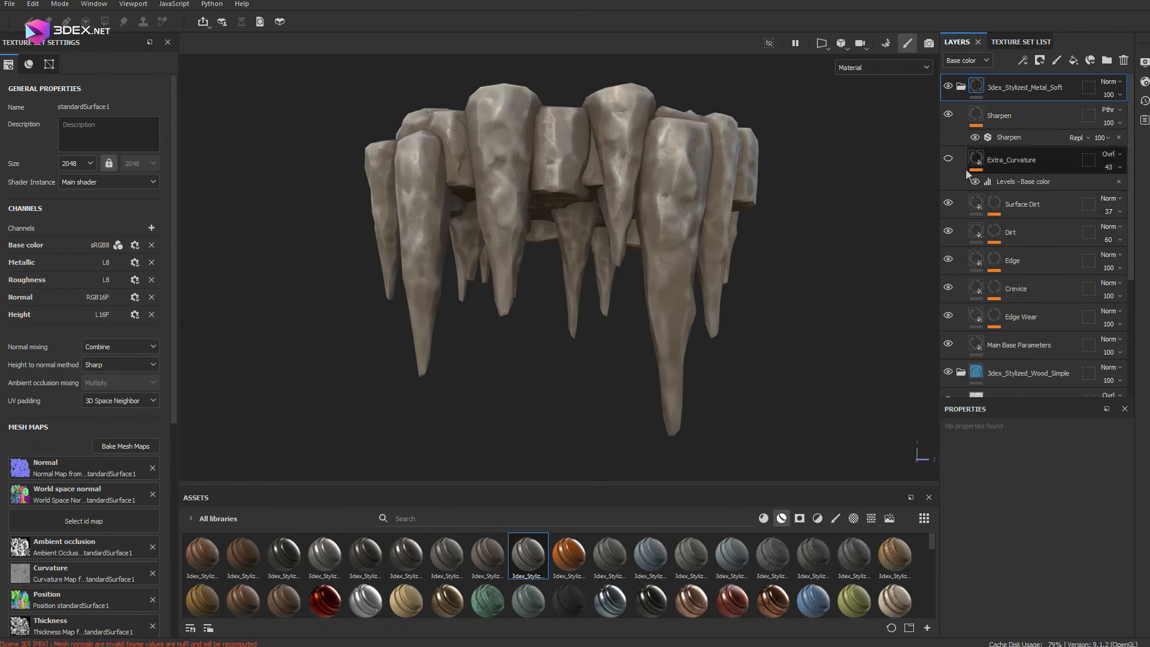
Toggle the Metal_Soft group's dirt, Edge and Edge Wear layers in the base color view to examine what each contributes
{"action": "left_click", "coordinate": [948, 232]}
{"action": "left_click", "coordinate": [946, 260]}
{"action": "key", "text": "c"}
{"action": "left_click", "coordinate": [948, 260]}
{"action": "left_click", "coordinate": [949, 231]}
{"action": "left_click", "coordinate": [949, 232]}
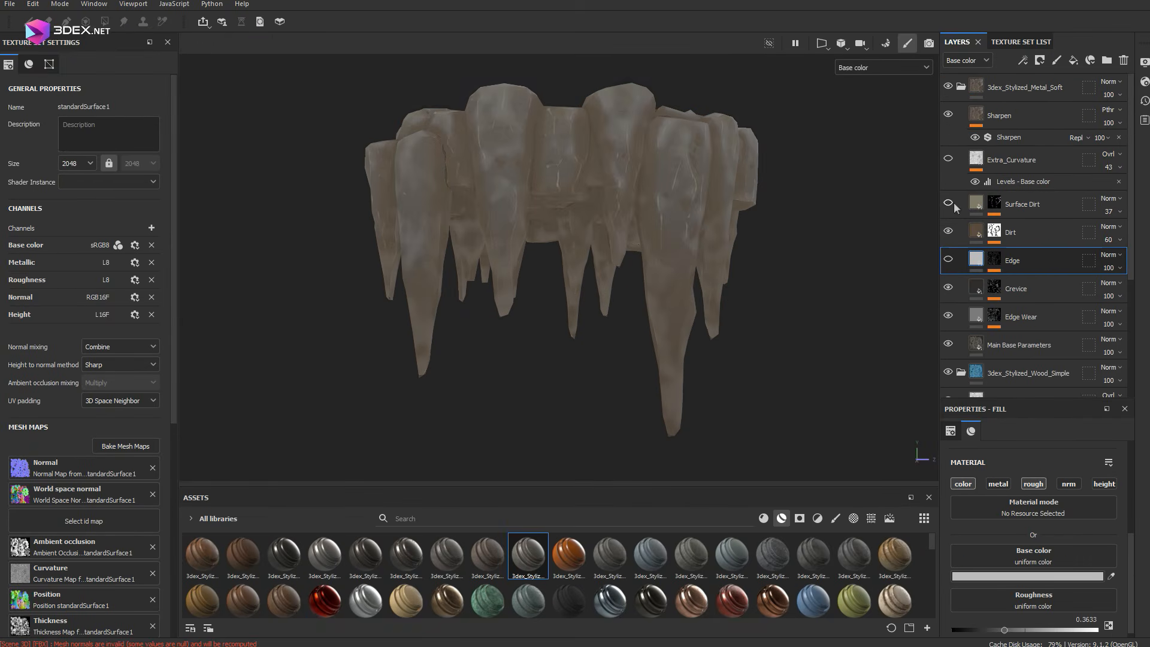
{"action": "left_click", "coordinate": [948, 316]}
{"action": "left_click", "coordinate": [948, 316]}
Move the Edge and Edge Wear layers out to the top of the layer stack and delete the remaining 3dex_Stylized_Metal_Soft group
{"action": "left_click", "coordinate": [1029, 263], "text": "ctrl"}
{"action": "left_click_drag", "start_coordinate": [1021, 317], "coordinate": [1024, 78]}
{"action": "left_click", "coordinate": [1022, 142]}
{"action": "key", "text": "Delete"}
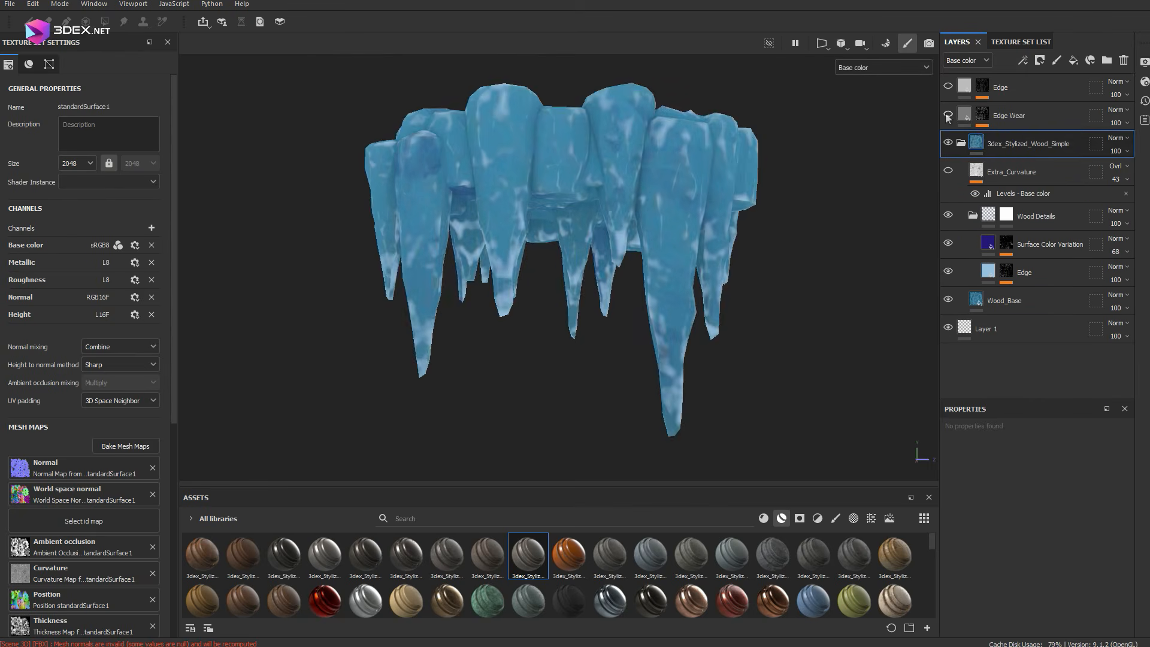
Delete the Edge Wear layer, show the top Edge layer and return to the material view
{"action": "left_click", "coordinate": [1021, 116]}
{"action": "key", "text": "Delete"}
{"action": "left_click", "coordinate": [949, 87]}
{"action": "key", "text": "m"}
Set the top Edge layer's base color to light sky blue 9CDAF7
{"action": "left_click", "coordinate": [1026, 576]}
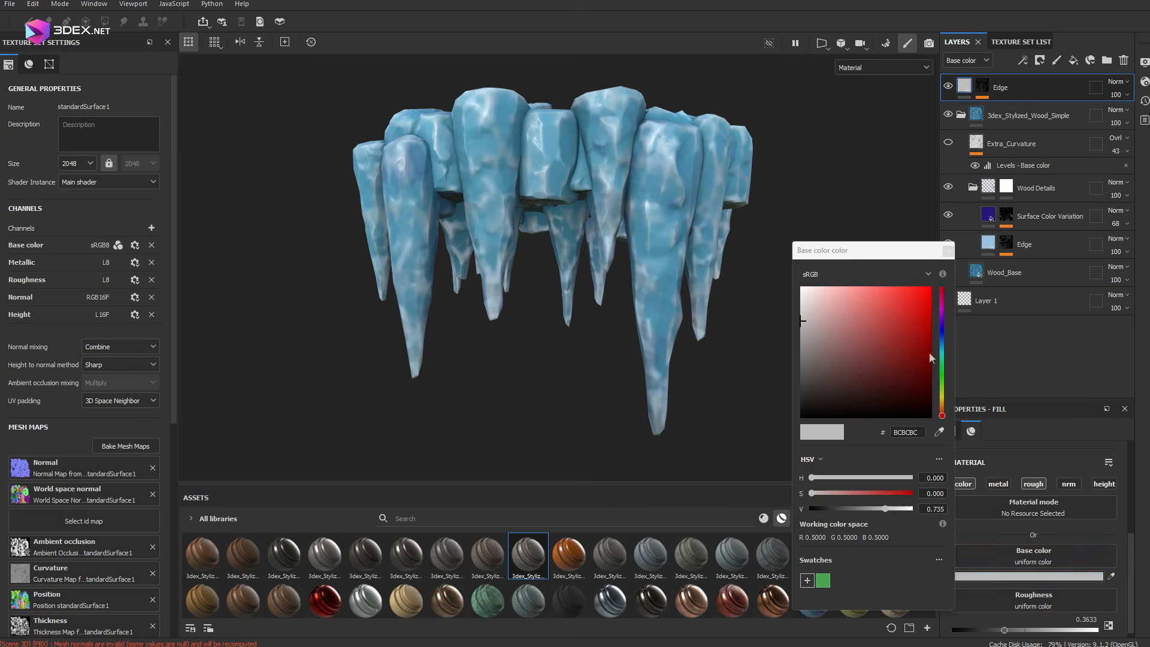
{"action": "left_click", "coordinate": [942, 345]}
{"action": "left_click_drag", "start_coordinate": [869, 316], "coordinate": [846, 304]}
{"action": "scroll", "coordinate": [635, 222], "scroll_direction": "down", "scroll_amount": 3}
{"action": "mouse_move", "coordinate": [629, 234]}
{"action": "left_mouse_down", "text": "alt"}
{"action": "mouse_move", "coordinate": [638, 210]}
{"action": "mouse_move", "coordinate": [629, 222]}
{"action": "mouse_move", "coordinate": [641, 227]}
{"action": "left_mouse_up", "text": "alt"}
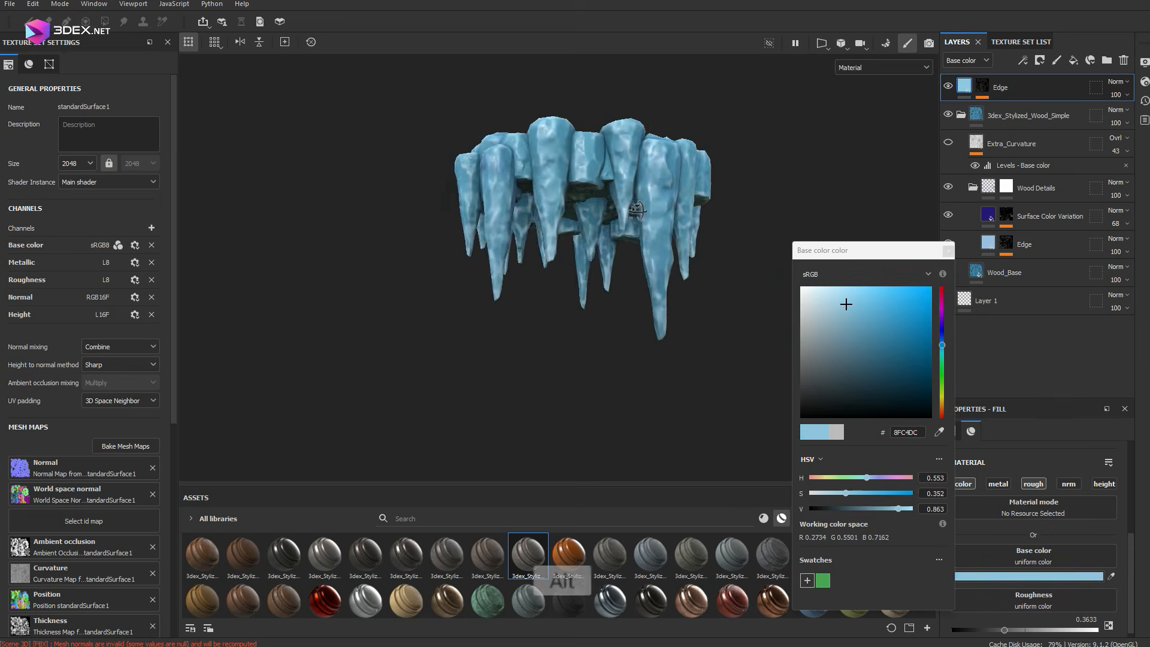
{"action": "scroll", "coordinate": [629, 221], "scroll_direction": "up", "scroll_amount": 3}
{"action": "left_click", "coordinate": [849, 292]}
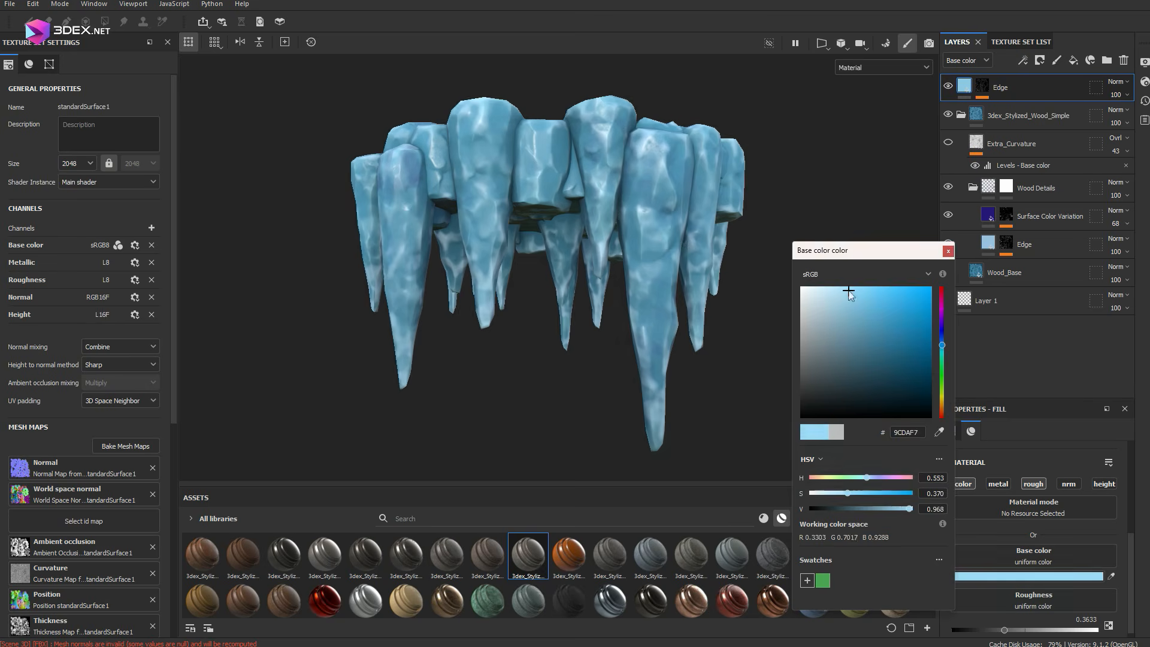
{"action": "left_click", "coordinate": [948, 251]}
Set the Mask Editor's Global Balance to 0.23 on the Wood Details group's Edge layer and check the model in material view
{"action": "key", "text": "c"}
{"action": "left_click", "coordinate": [948, 86]}
{"action": "left_click", "coordinate": [991, 246]}
{"action": "left_click", "coordinate": [1006, 244]}
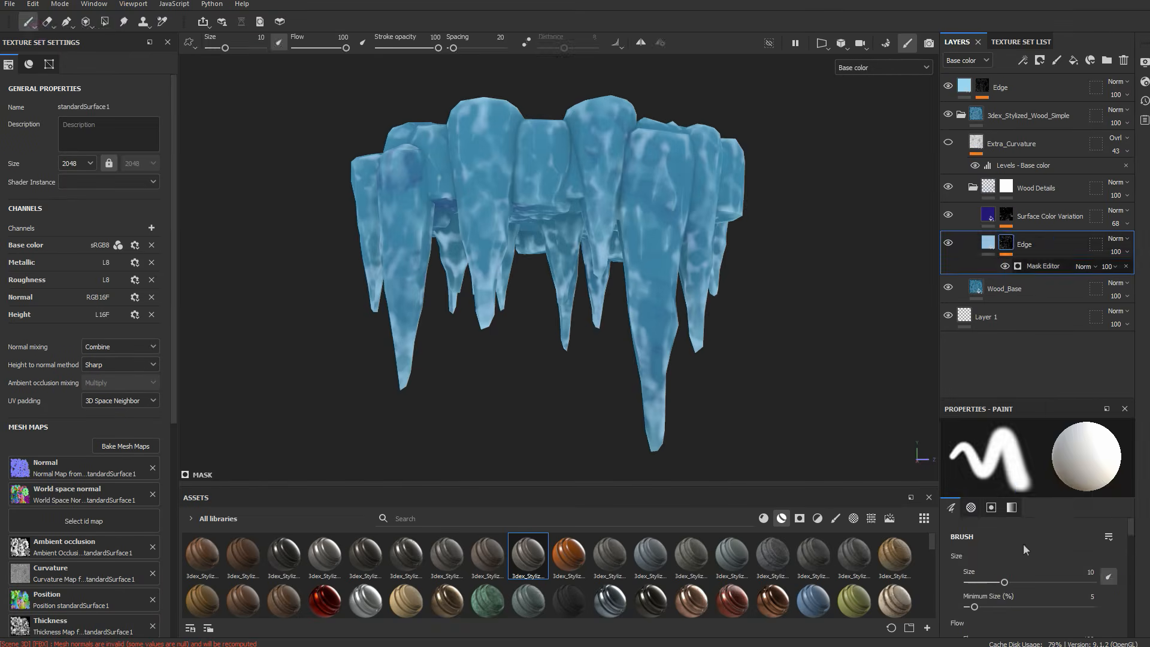
{"action": "left_click", "coordinate": [1043, 266]}
{"action": "left_click_drag", "start_coordinate": [983, 563], "coordinate": [995, 563]}
{"action": "left_click_drag", "start_coordinate": [680, 251], "coordinate": [572, 258], "text": "alt"}
{"action": "key", "text": "m"}
{"action": "scroll", "coordinate": [590, 229], "scroll_direction": "down", "scroll_amount": 3}
{"action": "scroll", "coordinate": [531, 283], "scroll_direction": "up", "scroll_amount": 4}
{"action": "right_click_drag", "start_coordinate": [572, 257], "coordinate": [584, 258], "text": "shift"}
{"action": "left_click_drag", "start_coordinate": [584, 257], "coordinate": [593, 231], "text": "alt"}
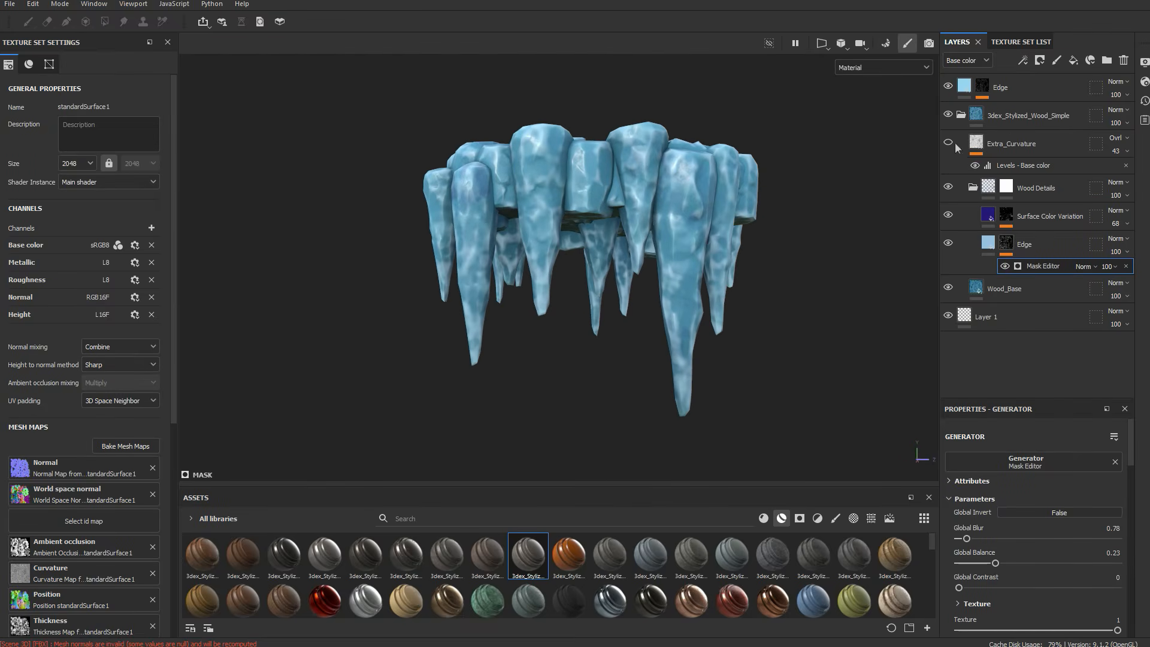
Darken the top Edge layer's light blue base color slightly and check it in the base color view
{"action": "left_click", "coordinate": [965, 87]}
{"action": "left_click", "coordinate": [995, 576]}
{"action": "left_click_drag", "start_coordinate": [848, 293], "coordinate": [849, 305]}
{"action": "key", "text": "c"}
{"action": "scroll", "coordinate": [653, 246], "scroll_direction": "up", "scroll_amount": 4}
Duplicate the top Edge layer, place the copy beneath the original and set its base color to saturated violet-blue
{"action": "key", "text": "ctrl+d"}
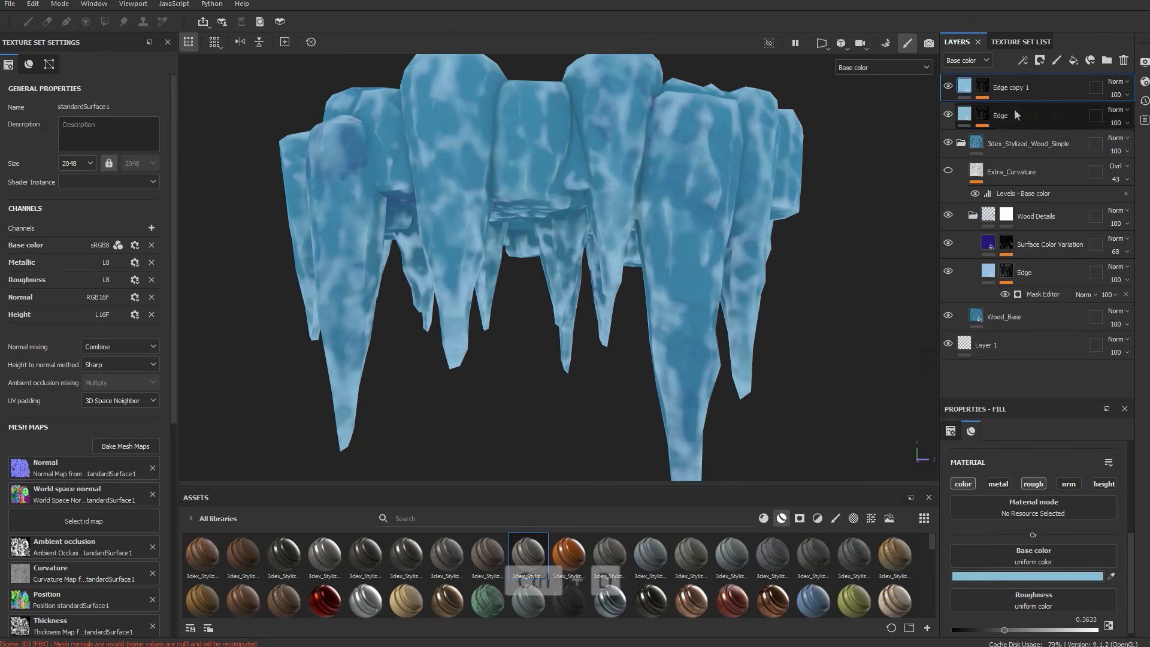
{"action": "left_click", "coordinate": [1041, 577]}
{"action": "left_click", "coordinate": [888, 306]}
{"action": "left_click_drag", "start_coordinate": [941, 334], "coordinate": [942, 325]}
Invert the Edge copy 1 mask generator and set Global Blur to 3.02, Global Balance to about 0.96 and Global Contrast to 0
{"action": "left_click", "coordinate": [982, 125]}
{"action": "left_click", "coordinate": [1026, 137]}
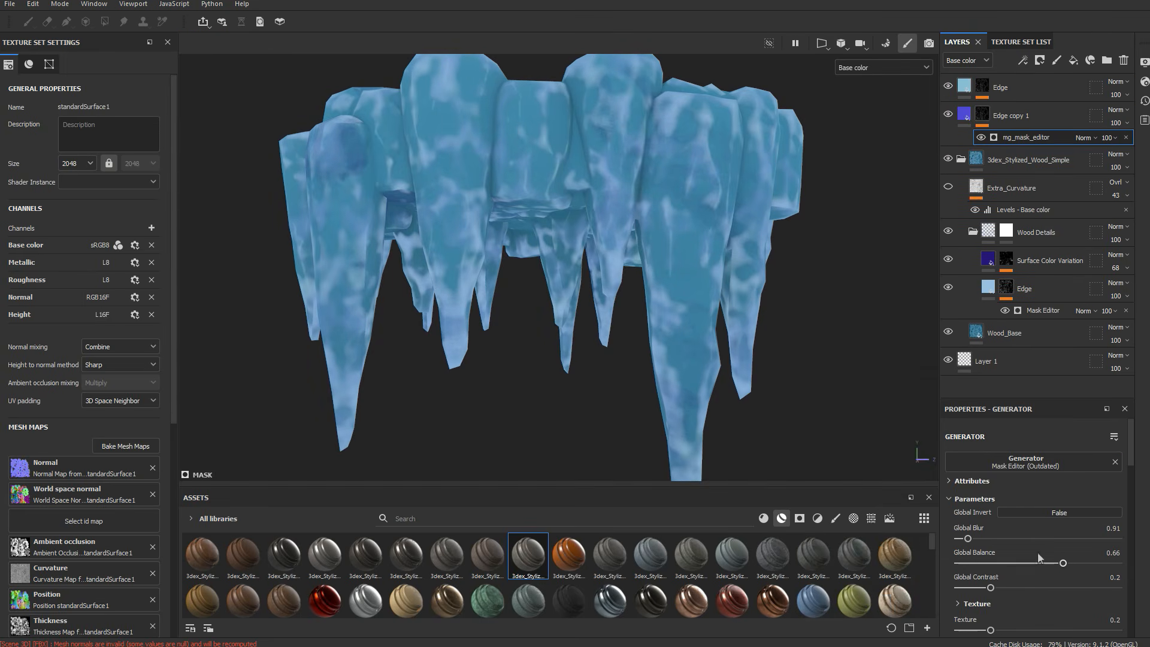
{"action": "left_click", "coordinate": [1059, 513]}
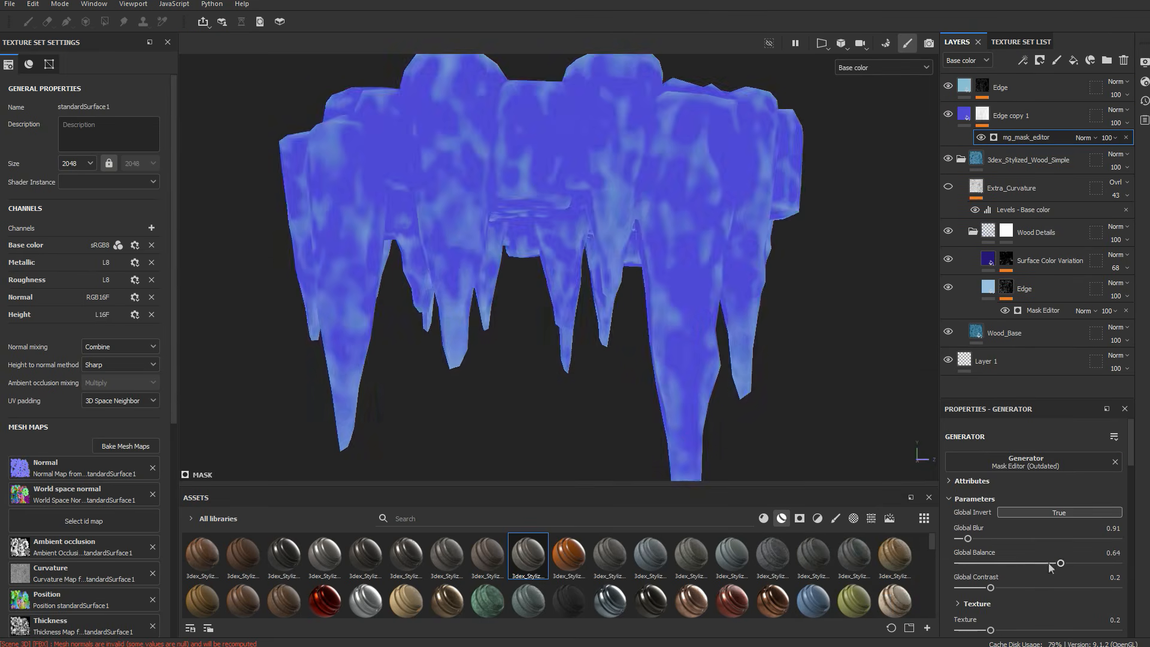
{"action": "left_click_drag", "start_coordinate": [1063, 563], "coordinate": [1118, 562]}
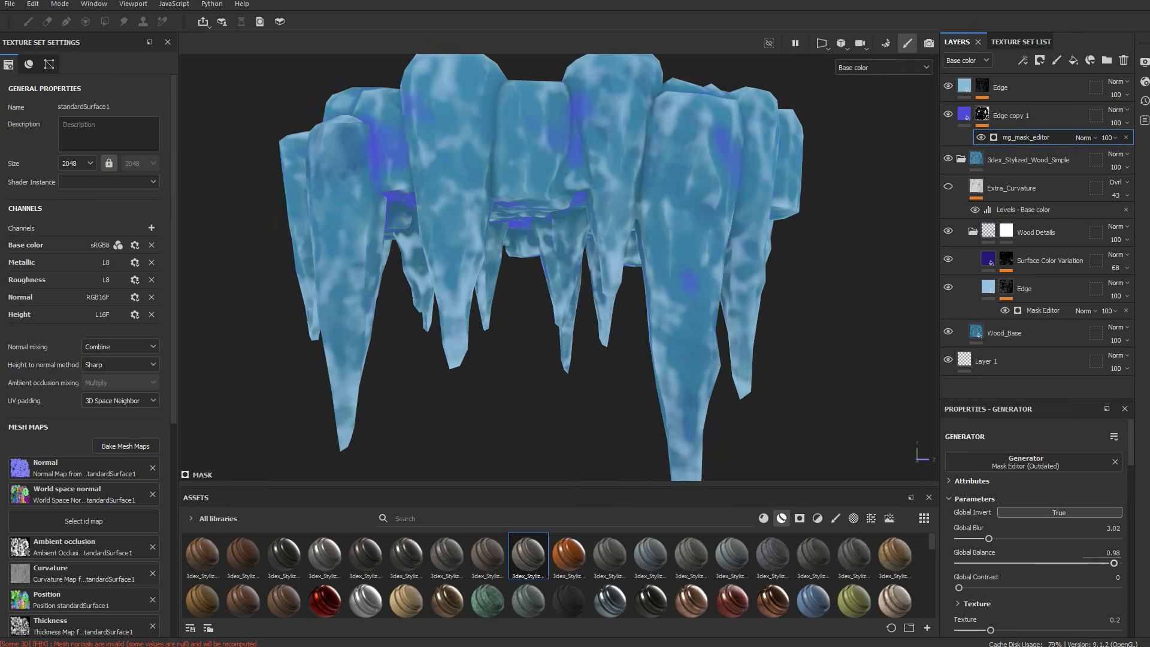
{"action": "left_click_drag", "start_coordinate": [563, 252], "coordinate": [563, 281], "text": "alt"}
Lower the Edge copy 1 layer's opacity to 25, judging the tint in material view
{"action": "left_click", "coordinate": [1118, 123]}
{"action": "left_click_drag", "start_coordinate": [1148, 145], "coordinate": [1126, 146]}
{"action": "mouse_move", "coordinate": [623, 264]}
{"action": "left_mouse_down", "text": "alt"}
{"action": "mouse_move", "coordinate": [653, 336]}
{"action": "mouse_move", "coordinate": [623, 258]}
{"action": "left_mouse_up", "text": "alt"}
{"action": "key", "text": "m"}
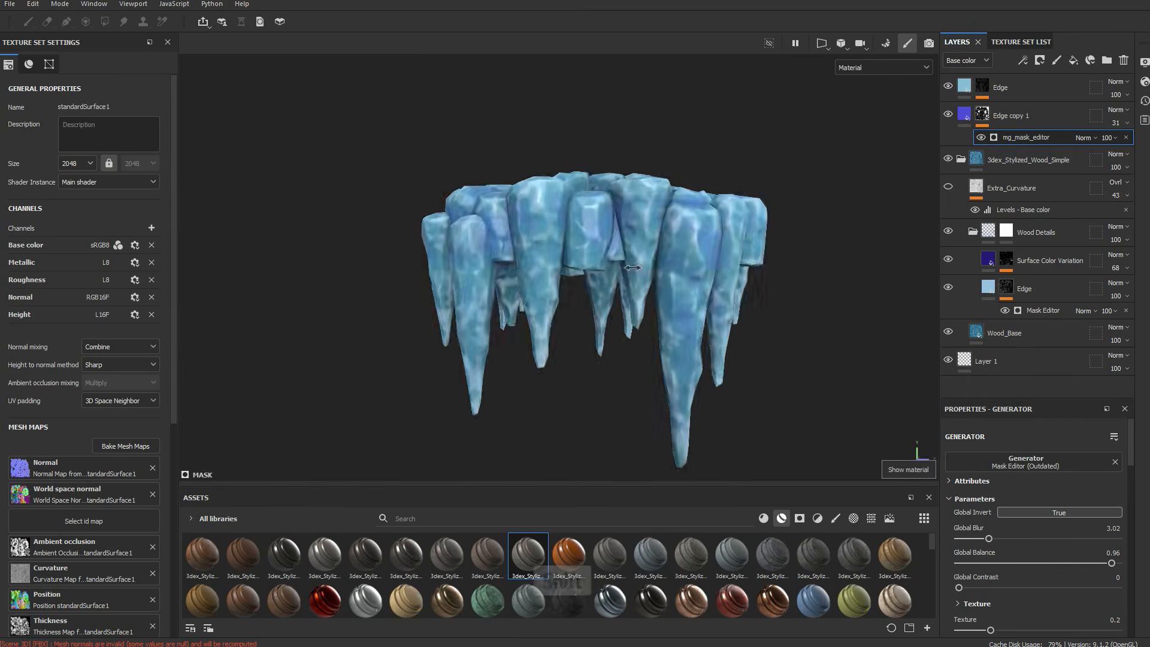
{"action": "scroll", "coordinate": [563, 269], "scroll_direction": "up", "scroll_amount": 4}
{"action": "left_click", "coordinate": [1118, 123]}
{"action": "left_click_drag", "start_coordinate": [1126, 145], "coordinate": [1121, 146]}
{"action": "left_click_drag", "start_coordinate": [665, 282], "coordinate": [611, 303], "text": "alt"}
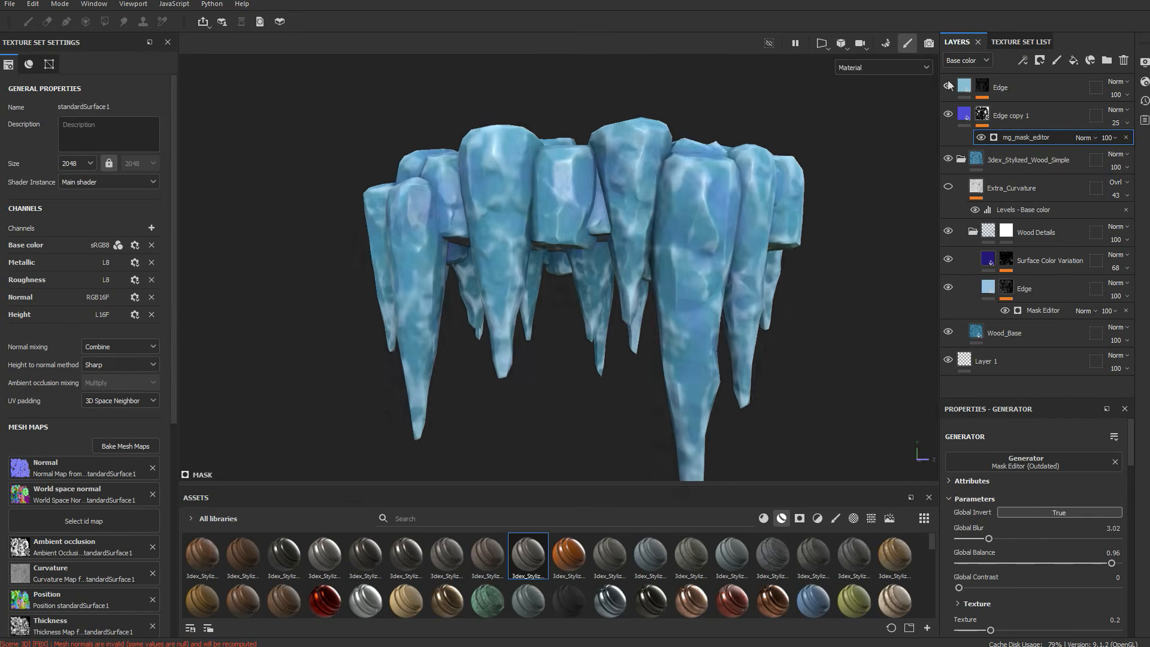
Toggle the visibility of the top Edge and Extra_Curvature layers to compare their effect on the model
{"action": "right_click_drag", "start_coordinate": [617, 299], "coordinate": [563, 282], "text": "alt"}
{"action": "left_click", "coordinate": [951, 85]}
{"action": "scroll", "coordinate": [695, 260], "scroll_direction": "up", "scroll_amount": 3}
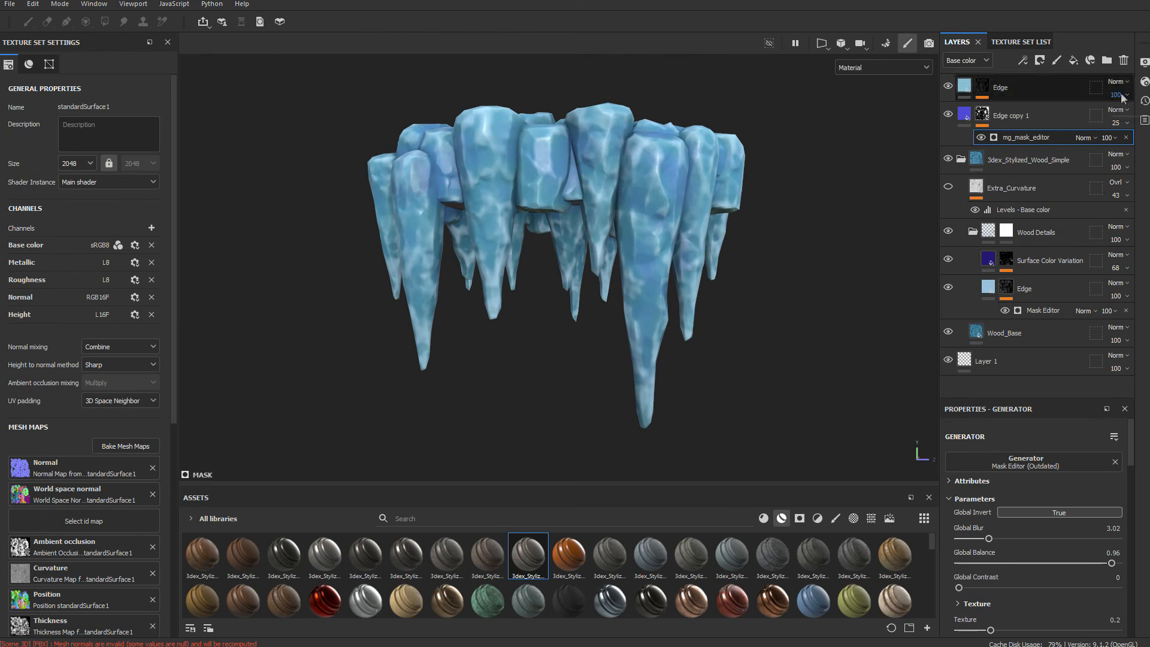
{"action": "left_click", "coordinate": [1021, 195]}
{"action": "left_click", "coordinate": [948, 186]}
{"action": "left_click", "coordinate": [948, 186]}
Adjust the viewport's display settings while checking the finished platform from different angles
{"action": "left_click", "coordinate": [1144, 62]}
{"action": "left_click", "coordinate": [853, 365]}
{"action": "right_click_drag", "start_coordinate": [653, 234], "coordinate": [632, 212], "text": "shift"}
{"action": "left_click", "coordinate": [1018, 171]}
{"action": "left_click", "coordinate": [1070, 247]}
{"action": "left_click", "coordinate": [1015, 173]}
{"action": "right_click_drag", "start_coordinate": [552, 224], "coordinate": [620, 223], "text": "shift"}
{"action": "left_click", "coordinate": [1067, 248]}
{"action": "left_click", "coordinate": [1125, 64]}
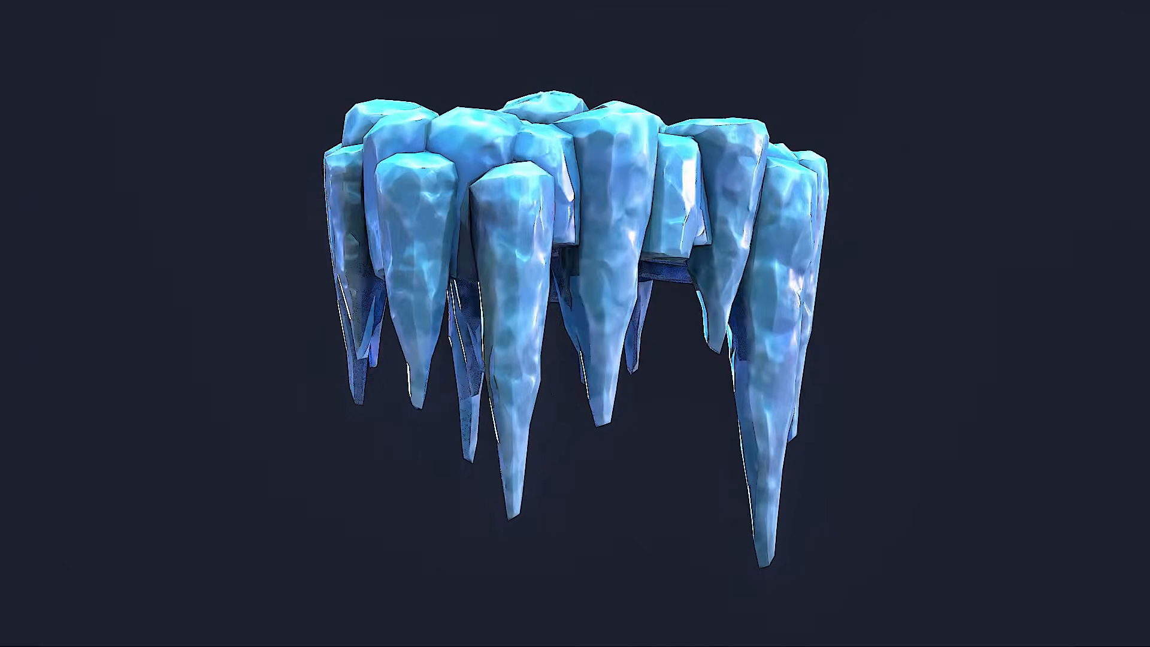